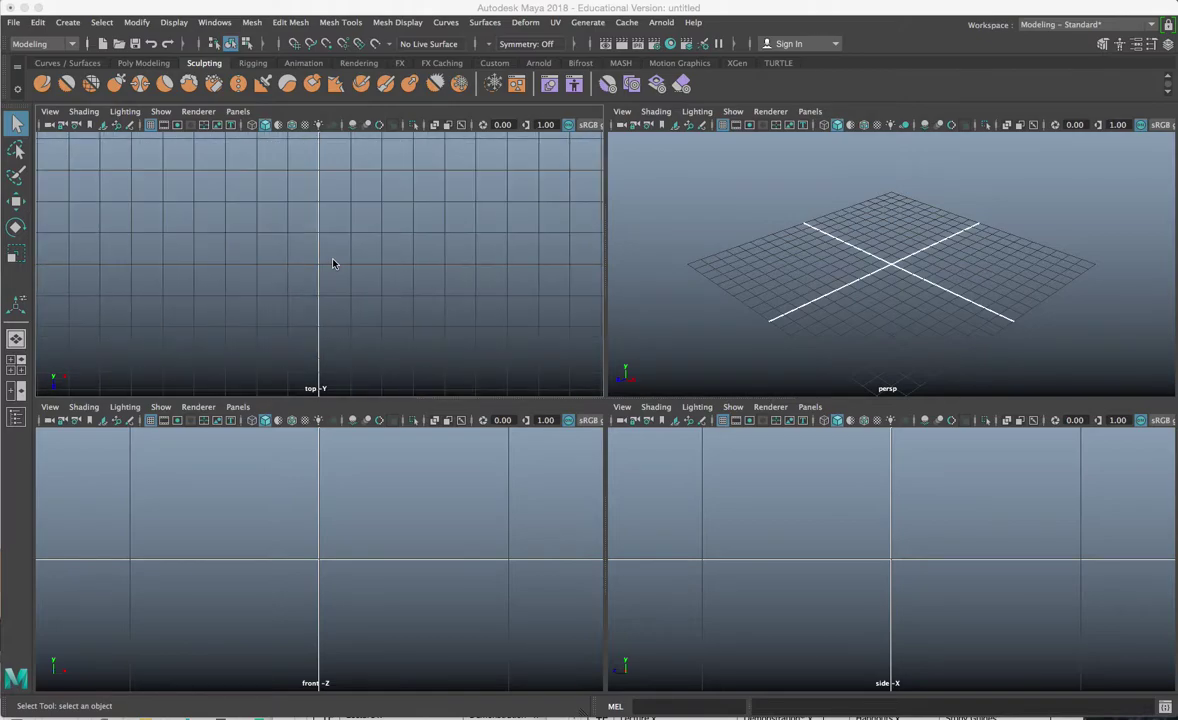
# - Maximize the top view and open Grease Pencil with a new frame ready for drawing
pyautogui.scroll(-2, 333, 263)
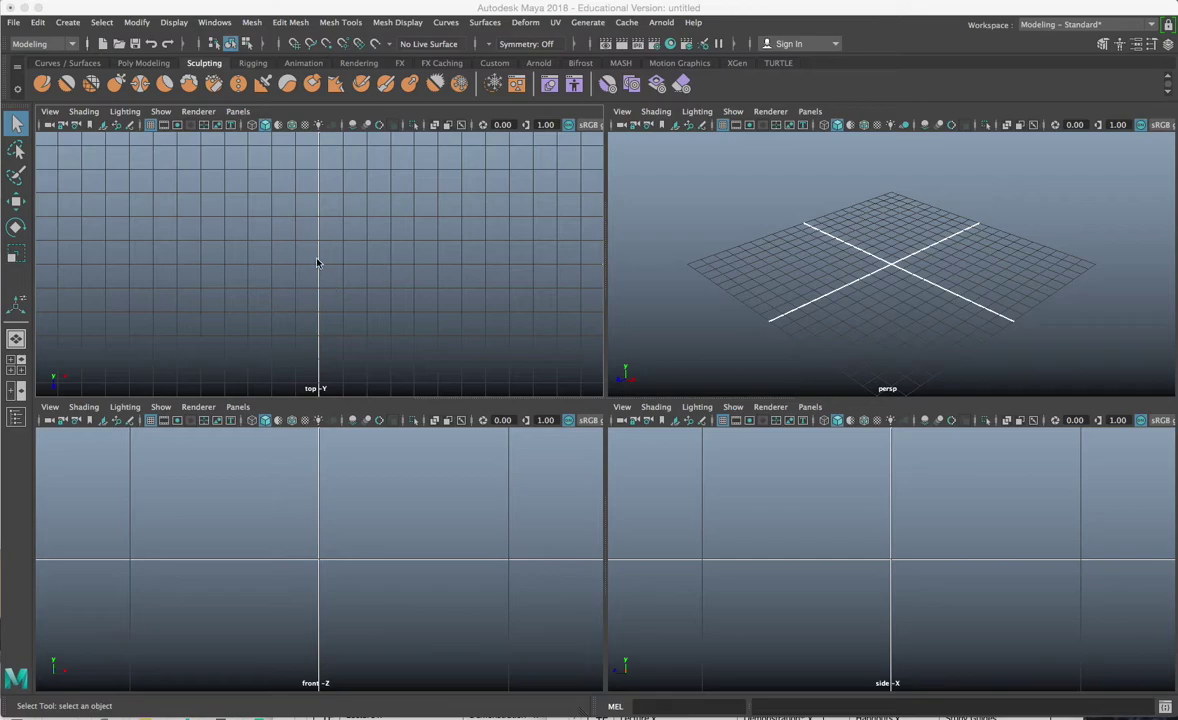
pyautogui.scroll(-1, 334, 299)
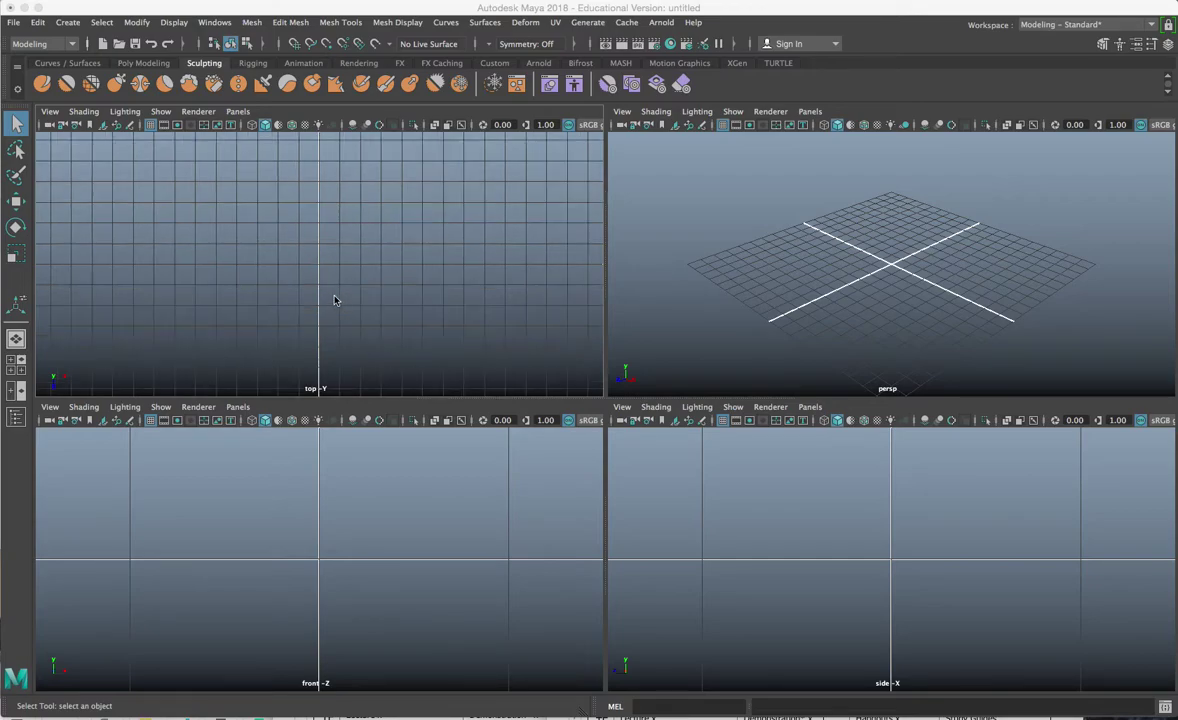
pyautogui.press('space')
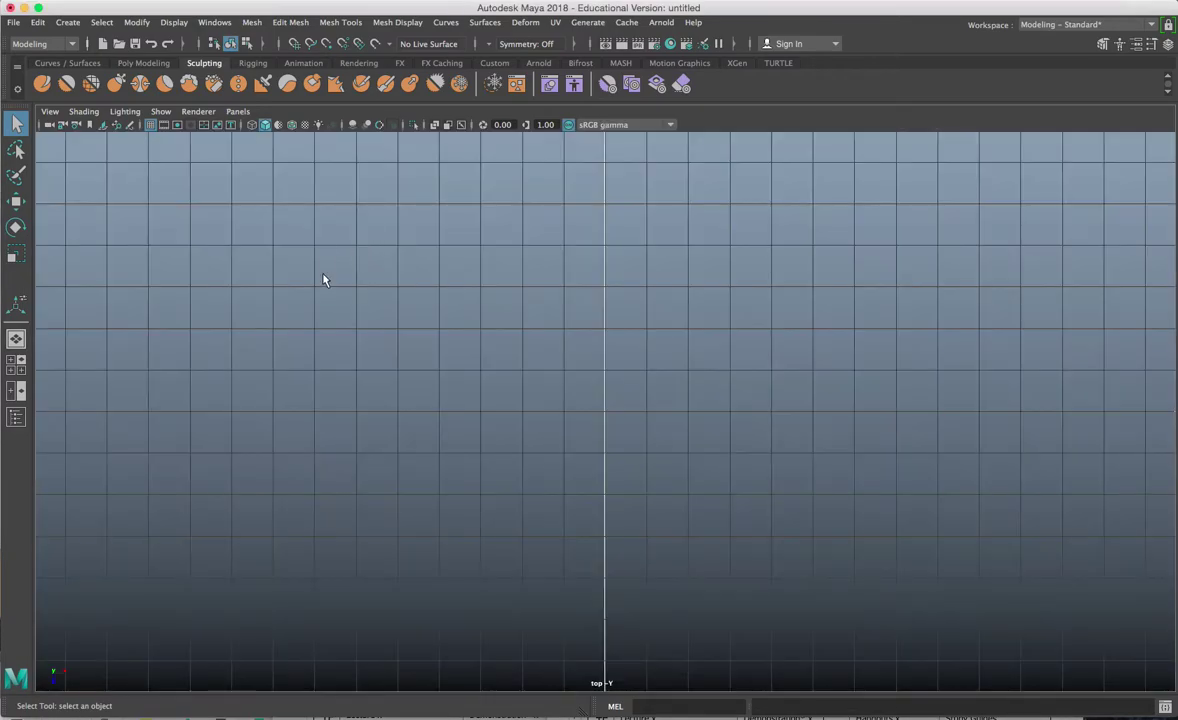
pyautogui.scroll(-3, 345, 286)
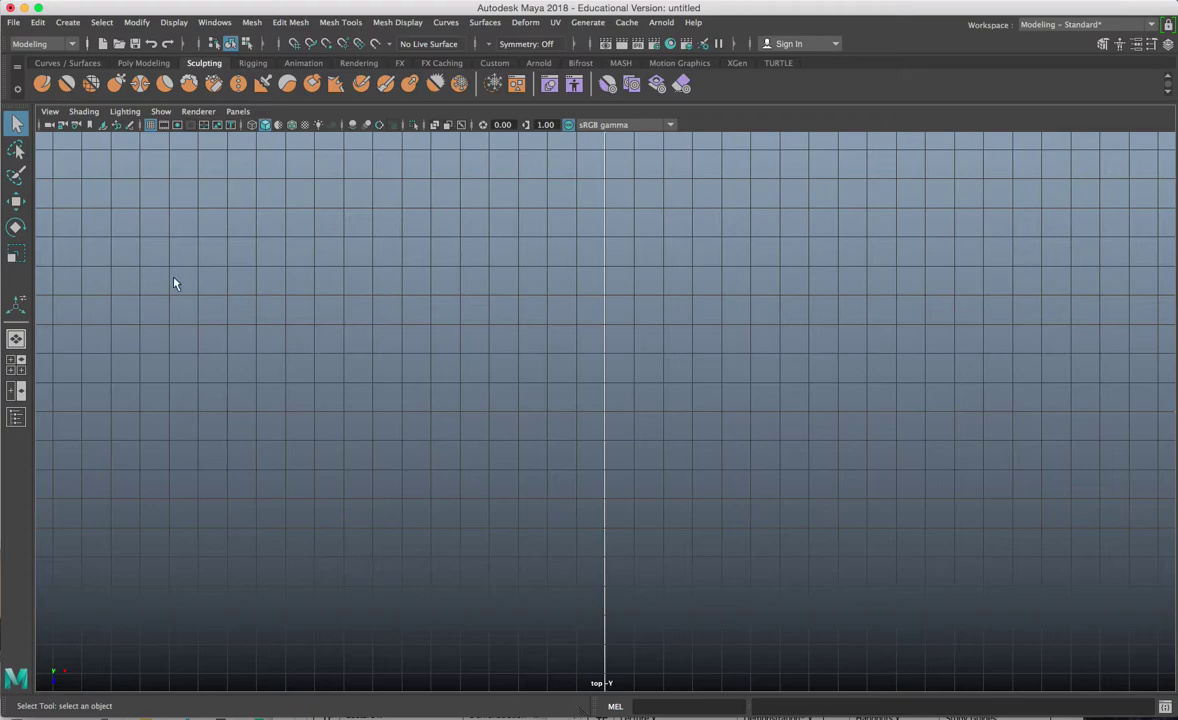
pyautogui.click(130, 125)
pyautogui.click(734, 639)
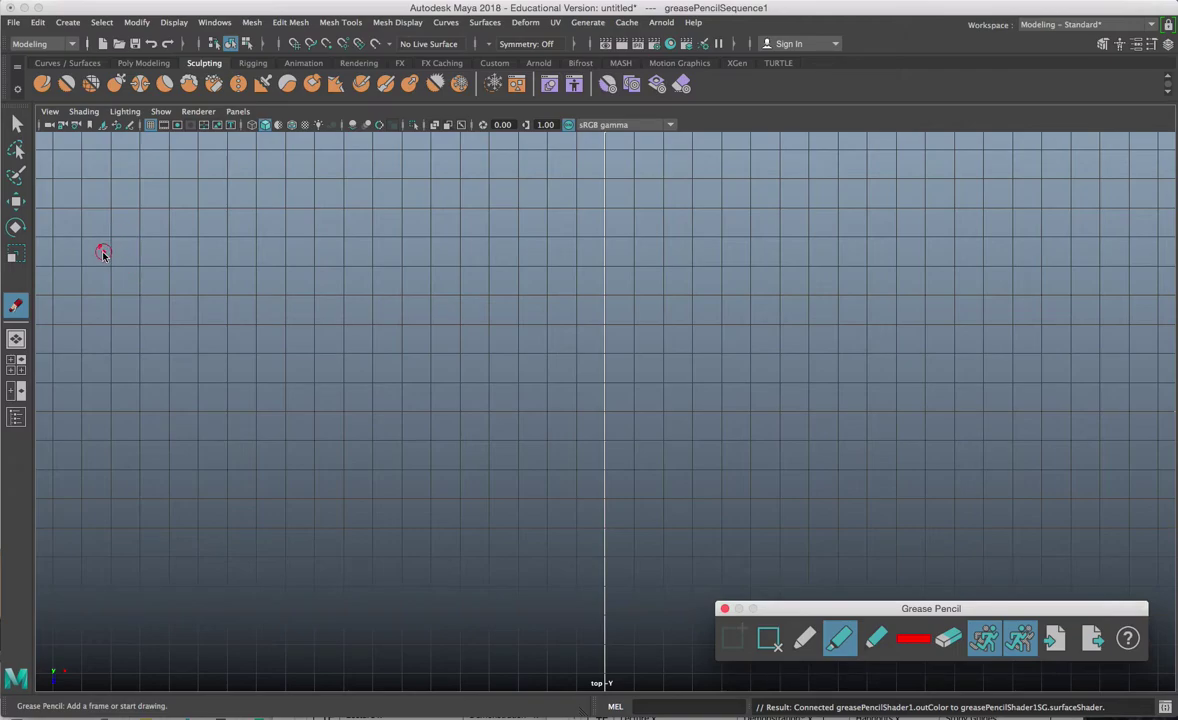
pyautogui.click(163, 199)
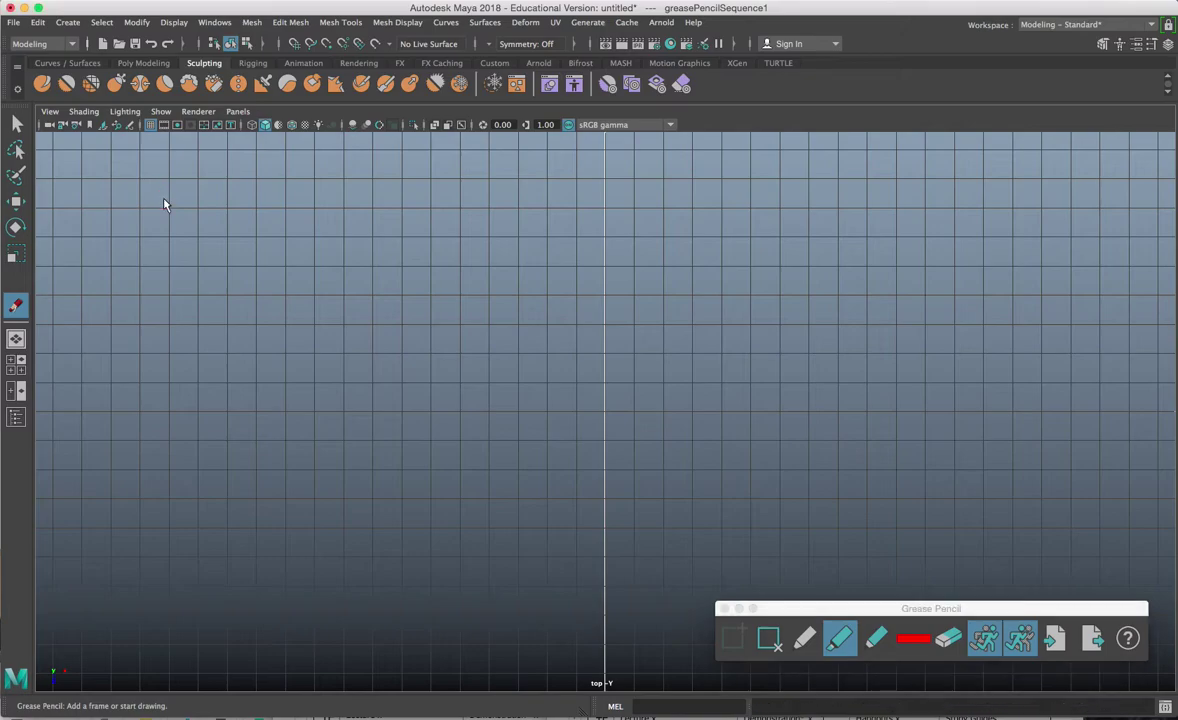
pyautogui.moveTo(106, 325); pyautogui.dragTo(141, 441)
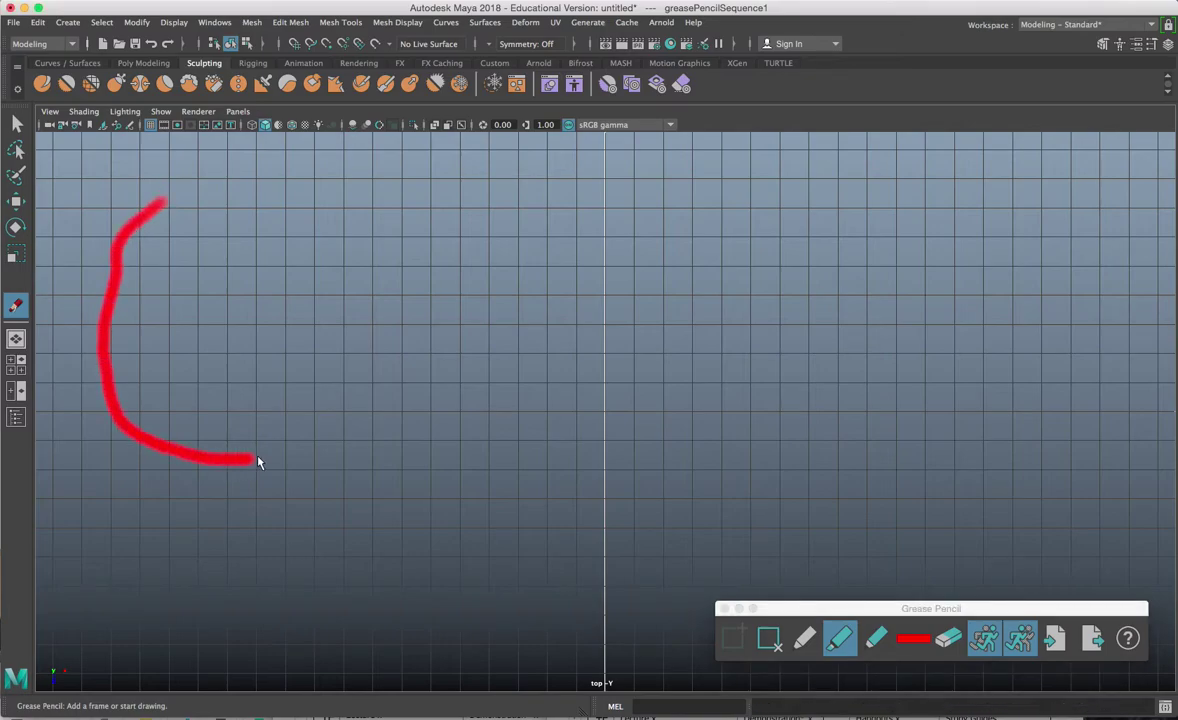
pyautogui.moveTo(263, 461)
pyautogui.mouseDown()
pyautogui.moveTo(465, 468)
pyautogui.moveTo(686, 502)
pyautogui.moveTo(910, 486)
pyautogui.moveTo(1000, 372)
pyautogui.moveTo(989, 255)
pyautogui.moveTo(862, 172)
pyautogui.moveTo(305, 127)
pyautogui.moveTo(185, 170)
pyautogui.moveTo(151, 206)
pyautogui.mouseUp()
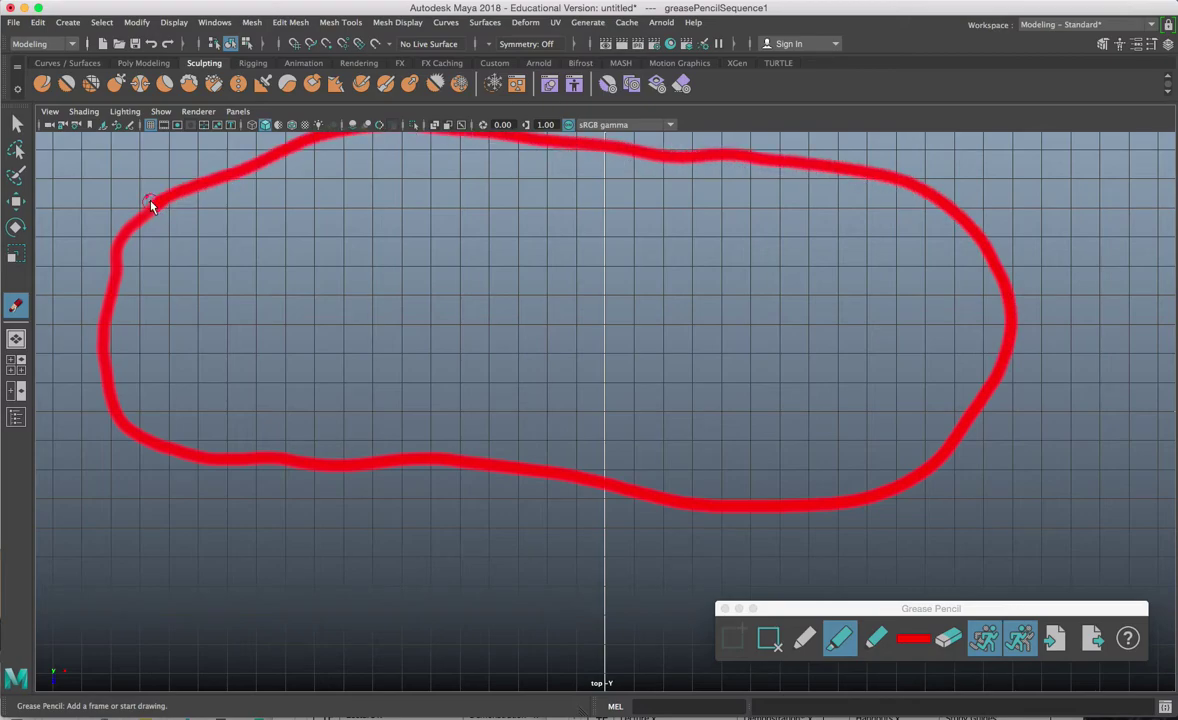
pyautogui.click(769, 639)
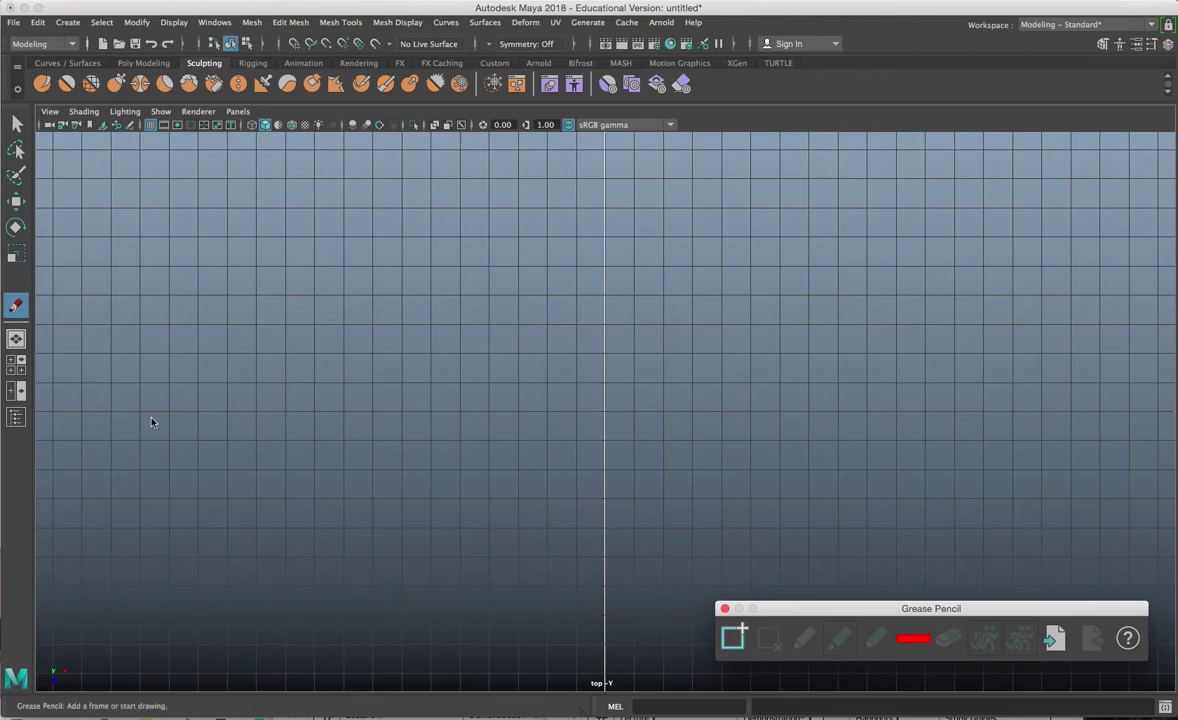
# - Draw a large, irregular closed red outline across the top view, wide at the middle and tapering towards both ends
pyautogui.moveTo(80, 411)
pyautogui.mouseDown()
pyautogui.moveTo(251, 388)
pyautogui.moveTo(400, 303)
pyautogui.moveTo(705, 213)
pyautogui.moveTo(925, 290)
pyautogui.moveTo(1050, 356)
pyautogui.moveTo(1094, 450)
pyautogui.mouseUp()
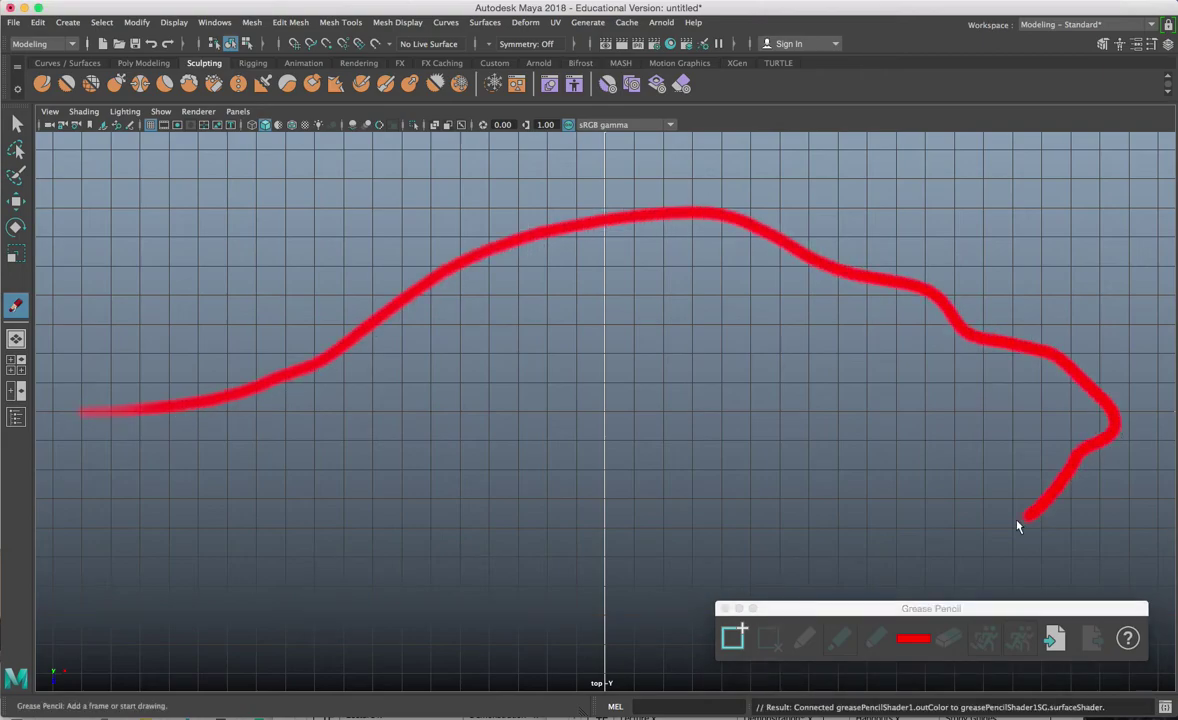
pyautogui.moveTo(1012, 528); pyautogui.dragTo(886, 572)
pyautogui.moveTo(683, 594)
pyautogui.mouseDown()
pyautogui.moveTo(552, 648)
pyautogui.moveTo(100, 563)
pyautogui.moveTo(74, 463)
pyautogui.moveTo(100, 392)
pyautogui.mouseUp()
# - Move the Grease Pencil window off the lower outline and set the drawing colour to green
pyautogui.moveTo(853, 606)
pyautogui.mouseDown()
pyautogui.moveTo(900, 566)
pyautogui.moveTo(672, 411)
pyautogui.moveTo(642, 404)
pyautogui.mouseUp()
pyautogui.click(702, 435)
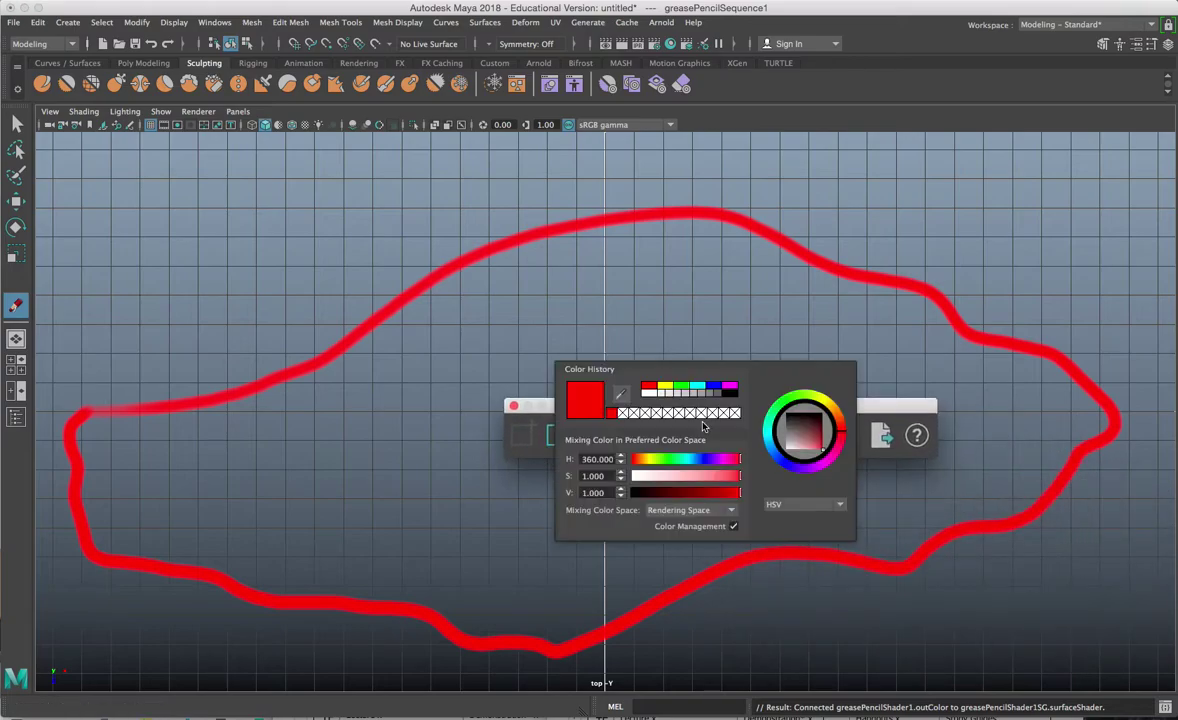
pyautogui.click(681, 386)
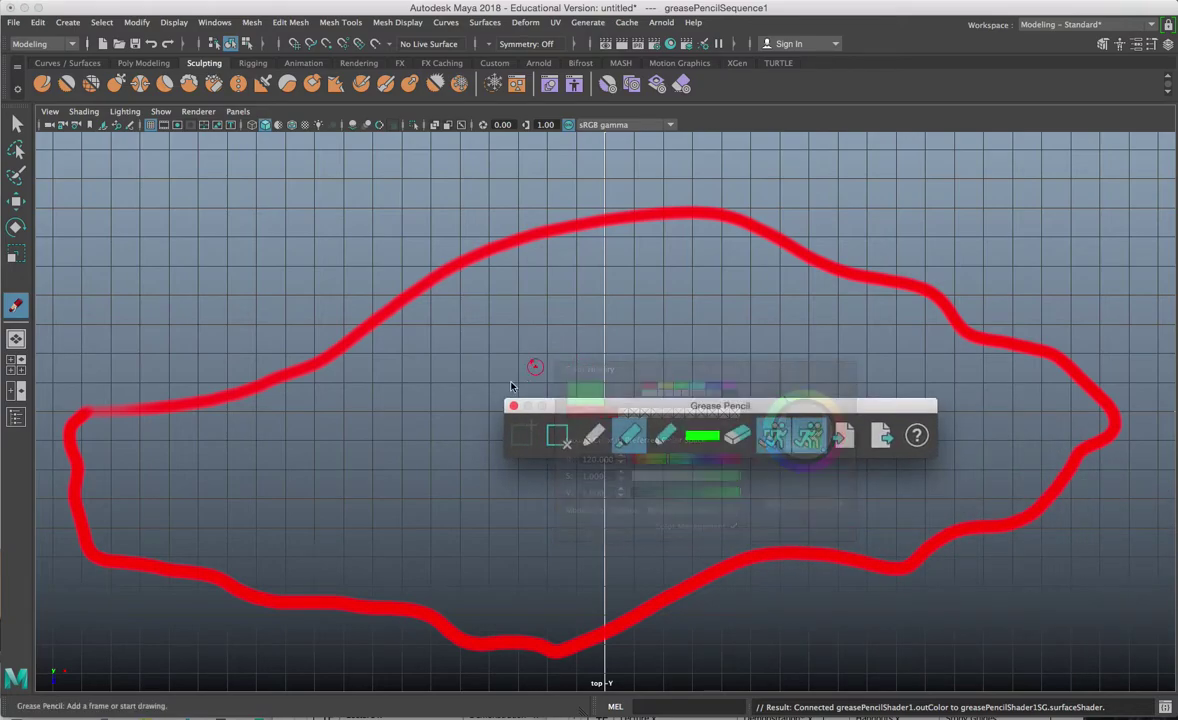
# - Mark five pairs of green dots on the upper and lower outline, from the vertical centre line towards the left end
pyautogui.click(603, 220)
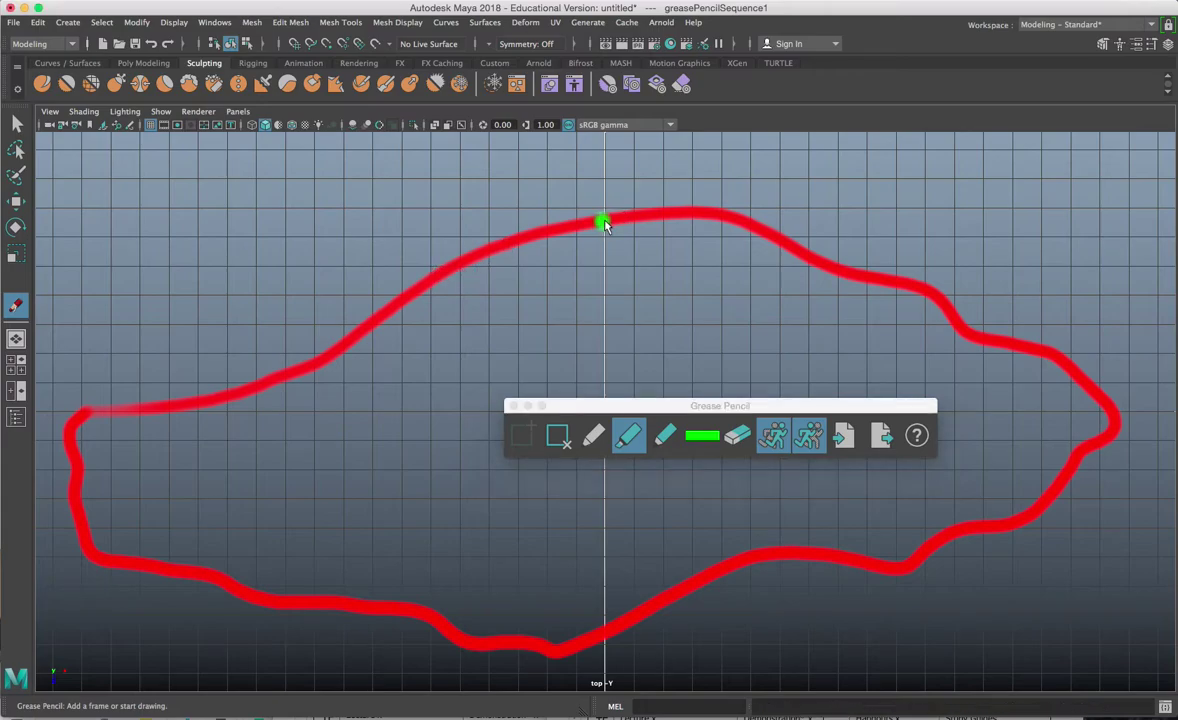
pyautogui.click(602, 633)
pyautogui.click(510, 241)
pyautogui.click(553, 648)
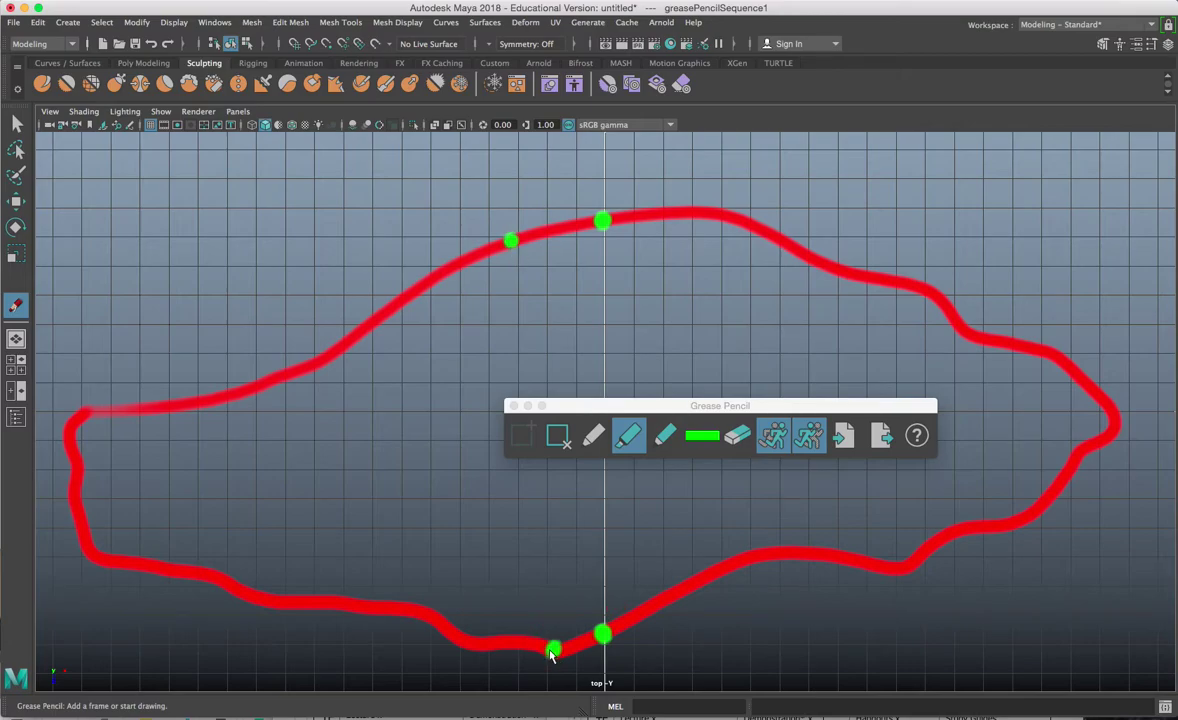
pyautogui.click(467, 645)
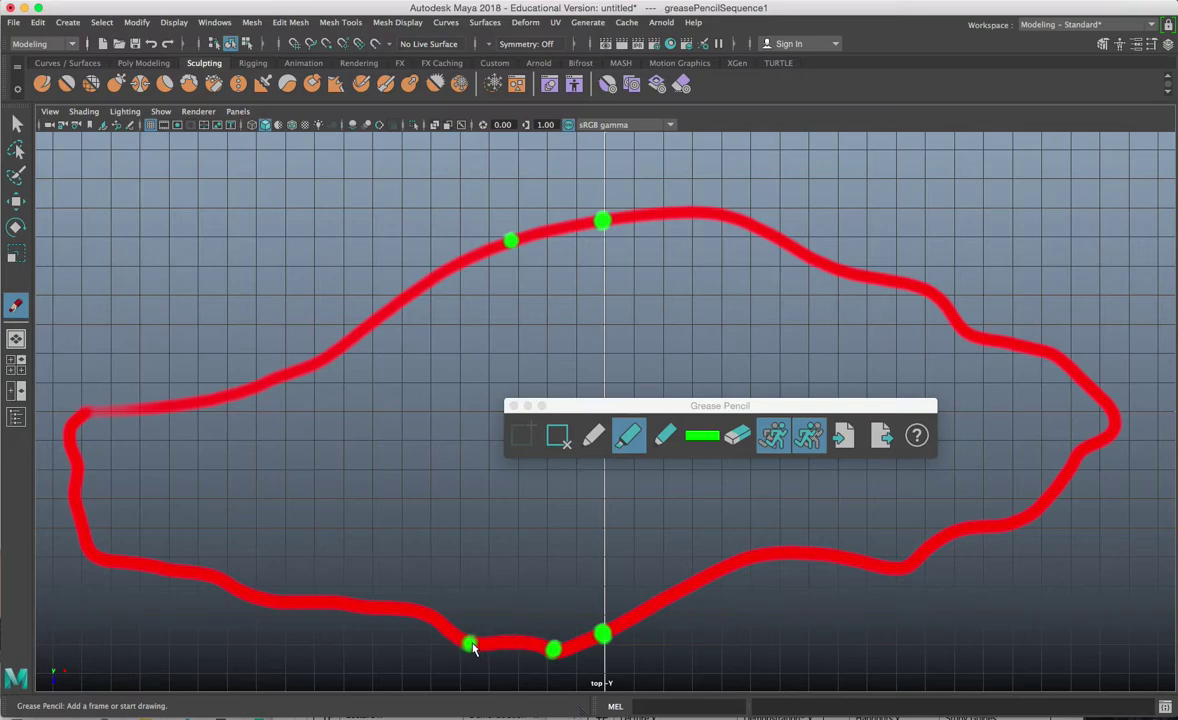
pyautogui.click(420, 289)
pyautogui.click(376, 611)
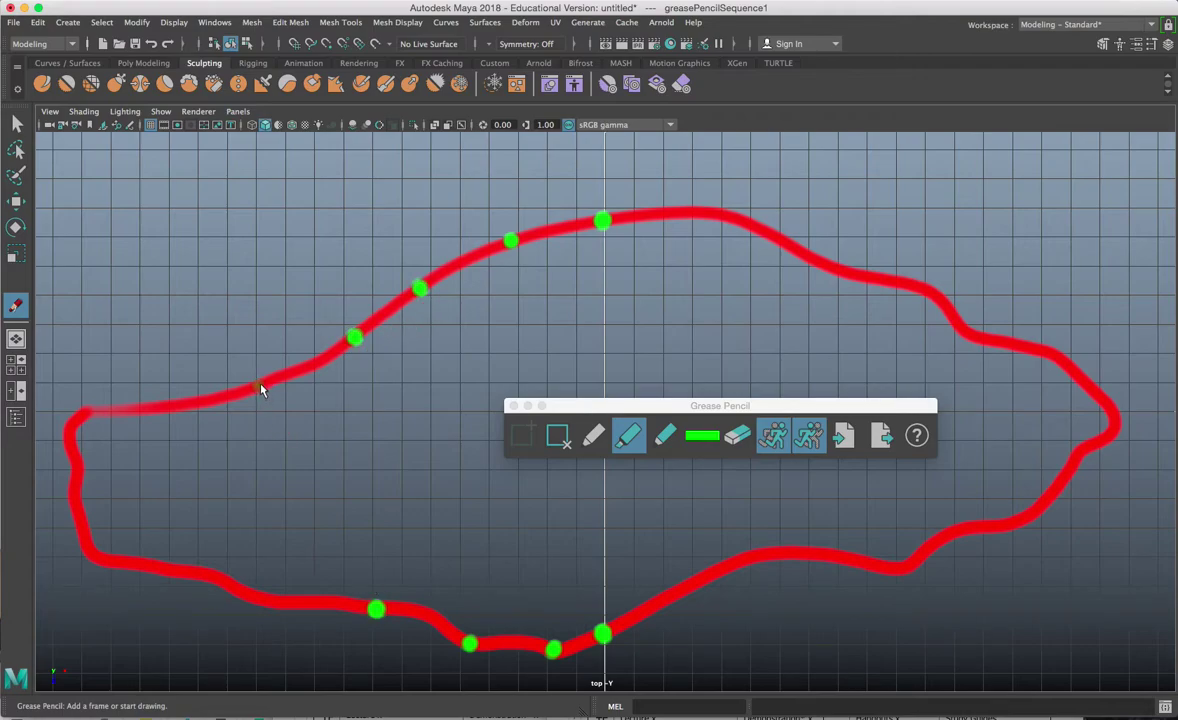
pyautogui.click(278, 603)
# - Undo the stray pencil stroke and move the Grease Pencil window towards the outline's left half
pyautogui.moveTo(688, 398); pyautogui.dragTo(591, 401)
pyautogui.hotkey('ctrl', 'z')
pyautogui.moveTo(745, 402)
pyautogui.mouseDown()
pyautogui.moveTo(594, 419)
pyautogui.moveTo(557, 440)
pyautogui.mouseUp()
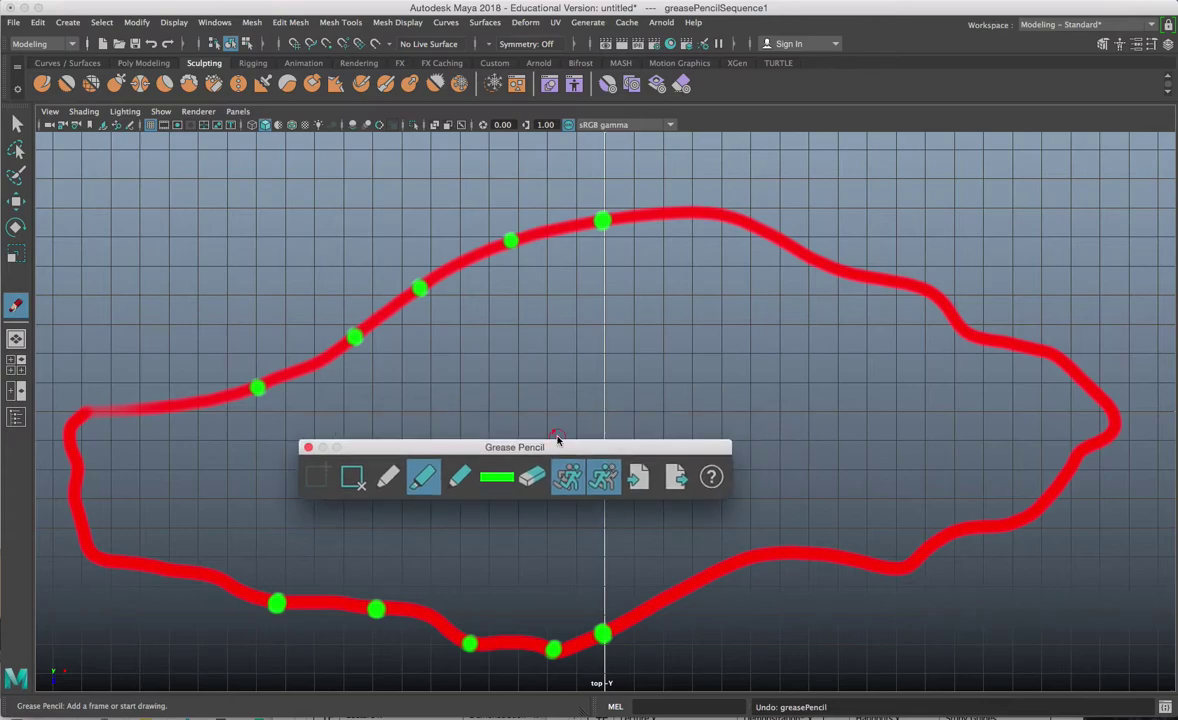
# - Continue the opposing green dots along the upper and lower outline from the centre line to the first dip on the right
pyautogui.click(706, 212)
pyautogui.click(705, 214)
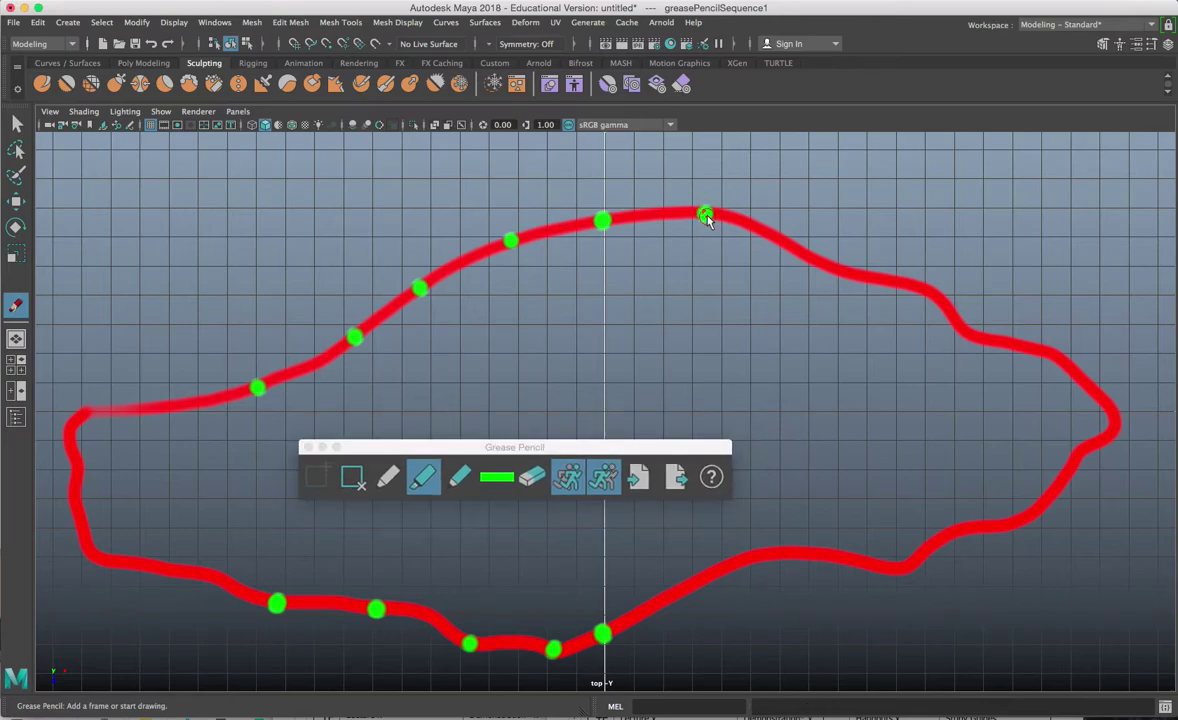
pyautogui.click(679, 594)
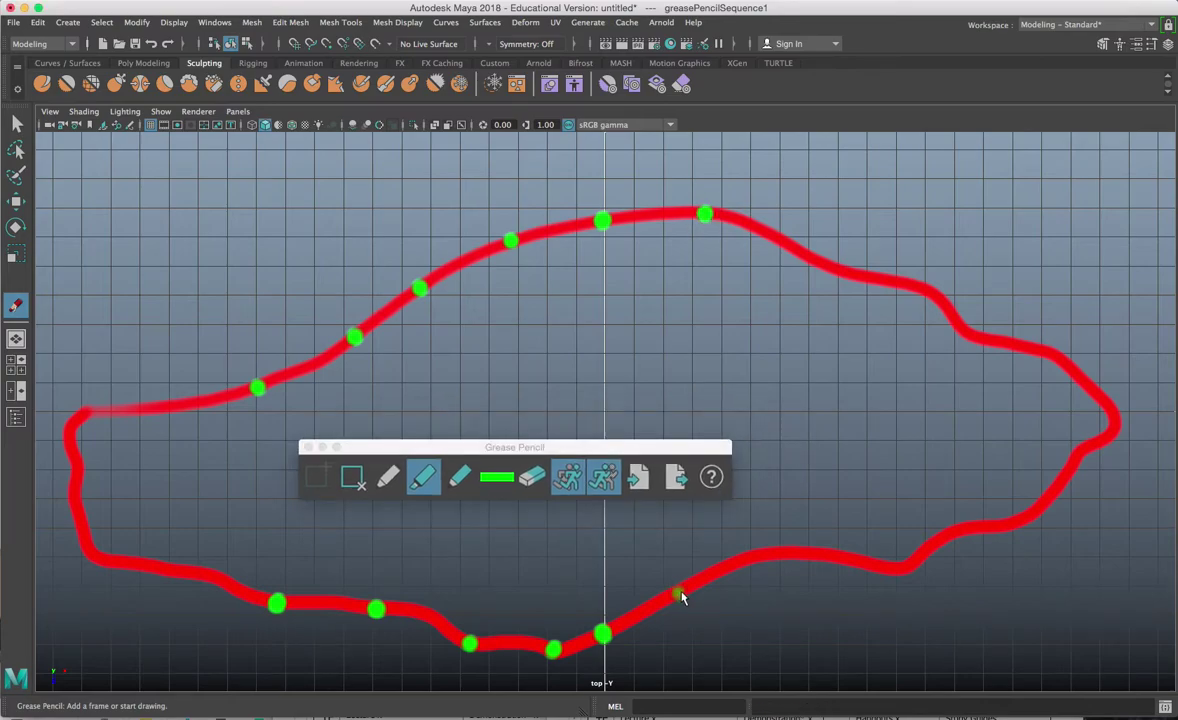
pyautogui.click(757, 231)
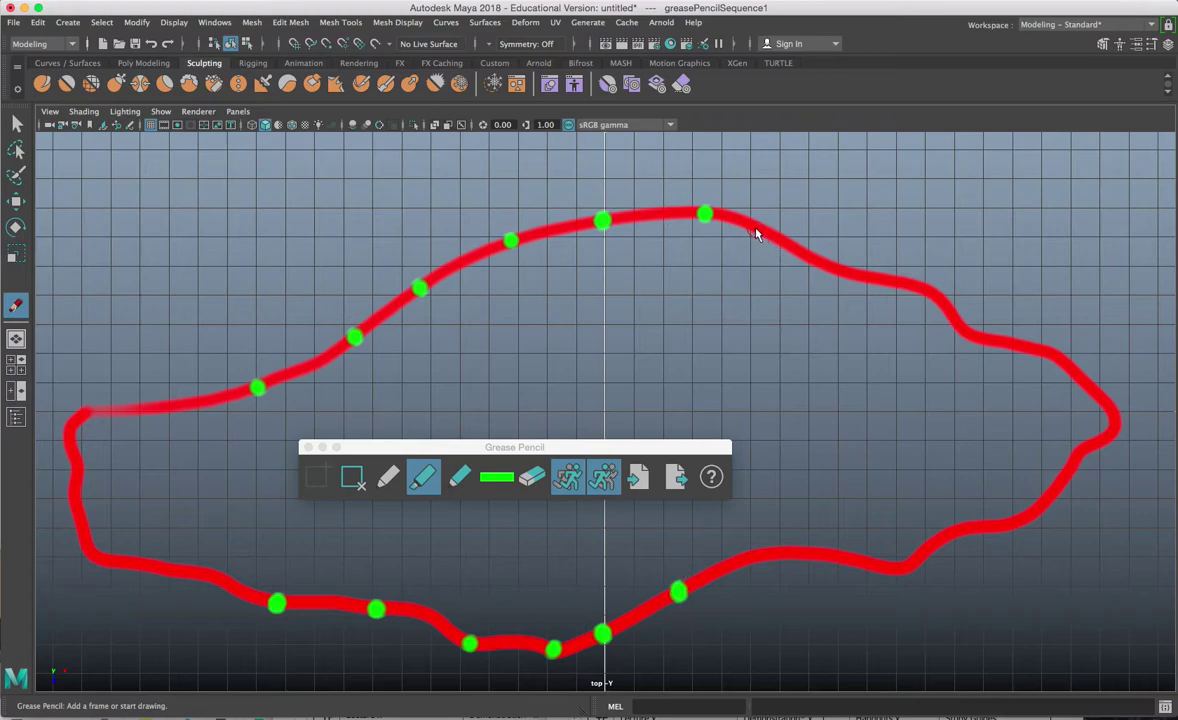
pyautogui.click(750, 560)
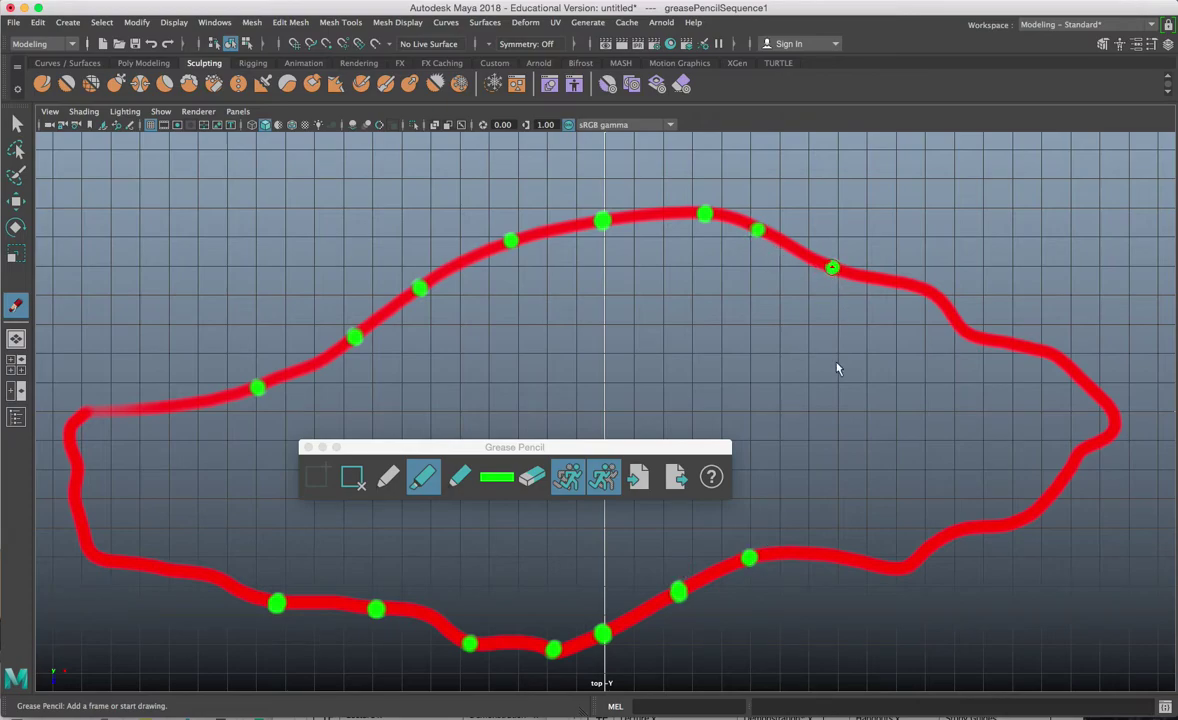
pyautogui.click(890, 282)
pyautogui.click(905, 566)
pyautogui.click(940, 306)
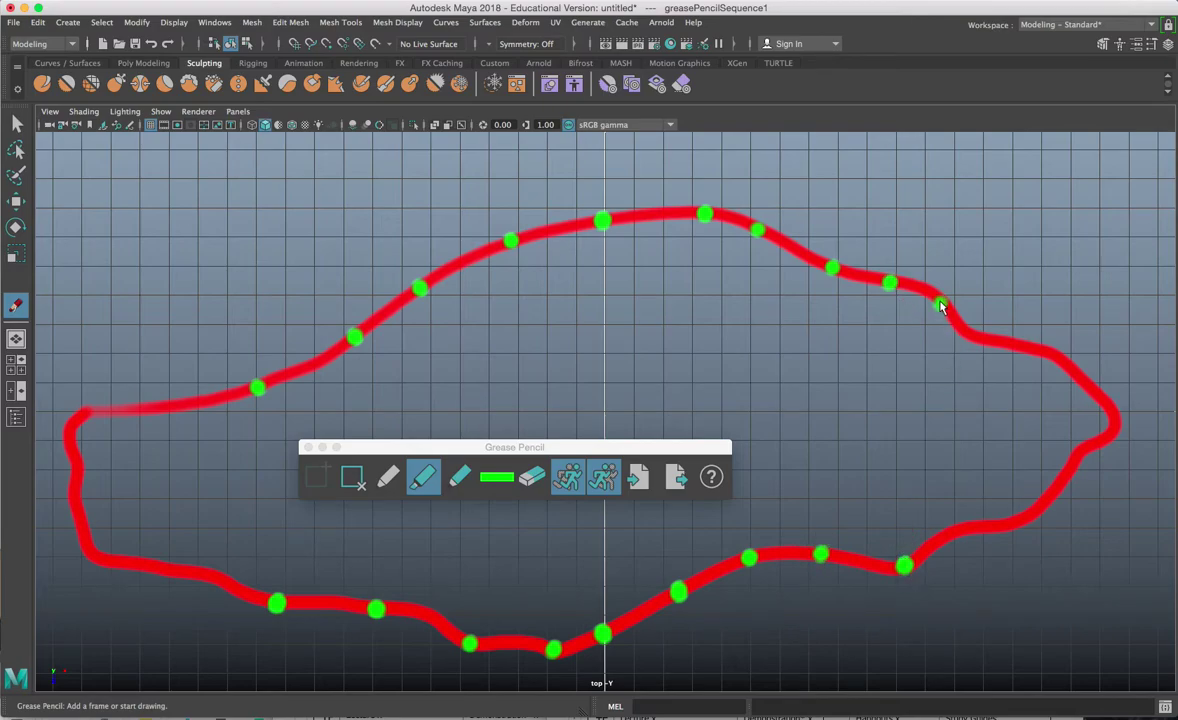
# - Place green dots along the remaining upper and lower curves and around the outline's right tip
pyautogui.click(954, 530)
pyautogui.click(967, 338)
pyautogui.click(995, 528)
pyautogui.click(1027, 343)
pyautogui.click(1044, 501)
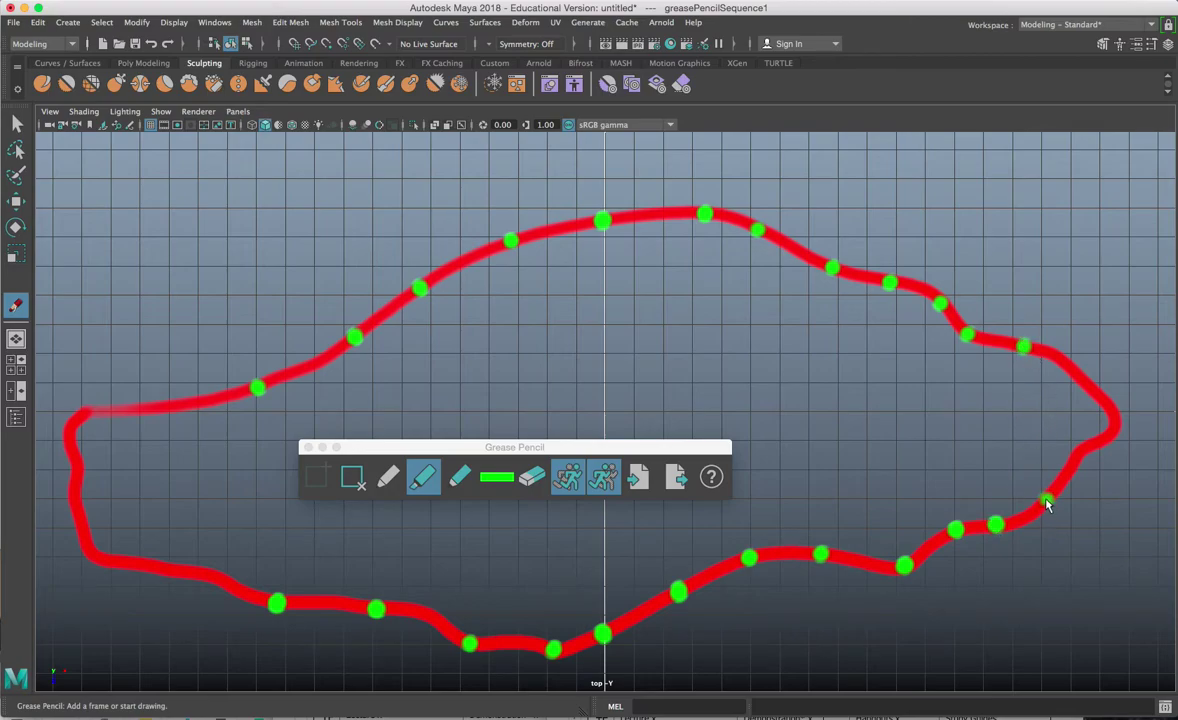
pyautogui.click(1074, 451)
pyautogui.click(1105, 400)
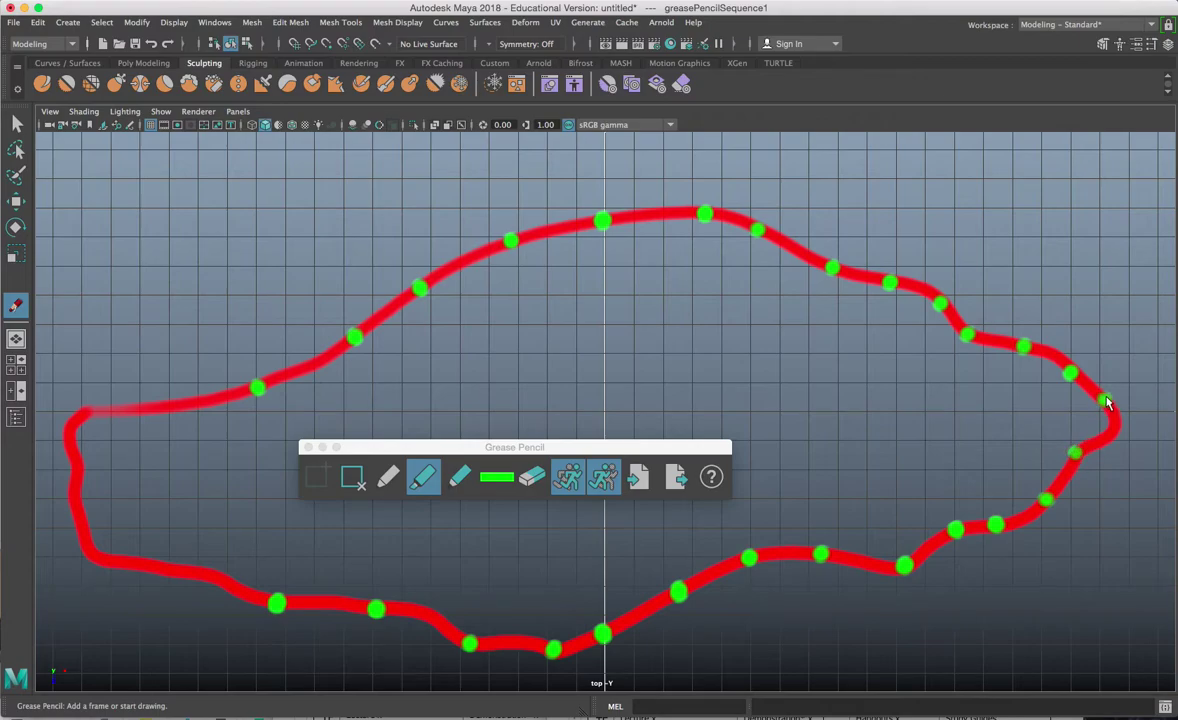
pyautogui.click(1110, 434)
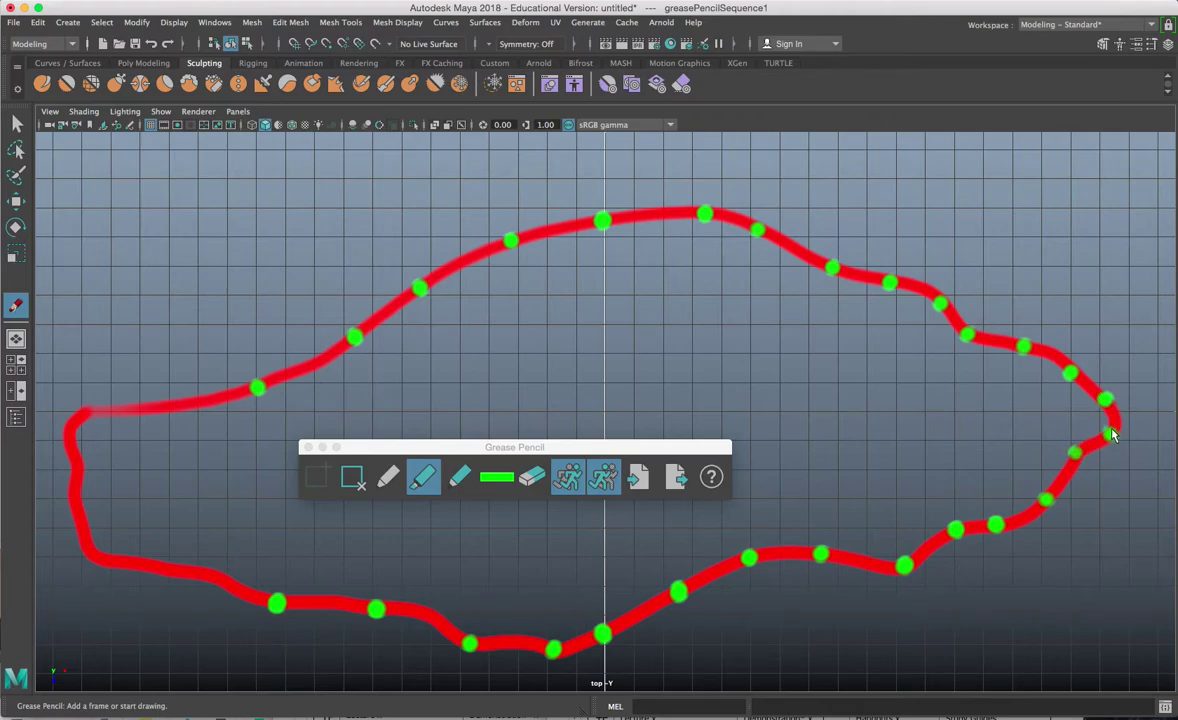
# - Mark three more pairs of green dots to the outline's left corners, plus two dots just outside its left edge
pyautogui.click(193, 403)
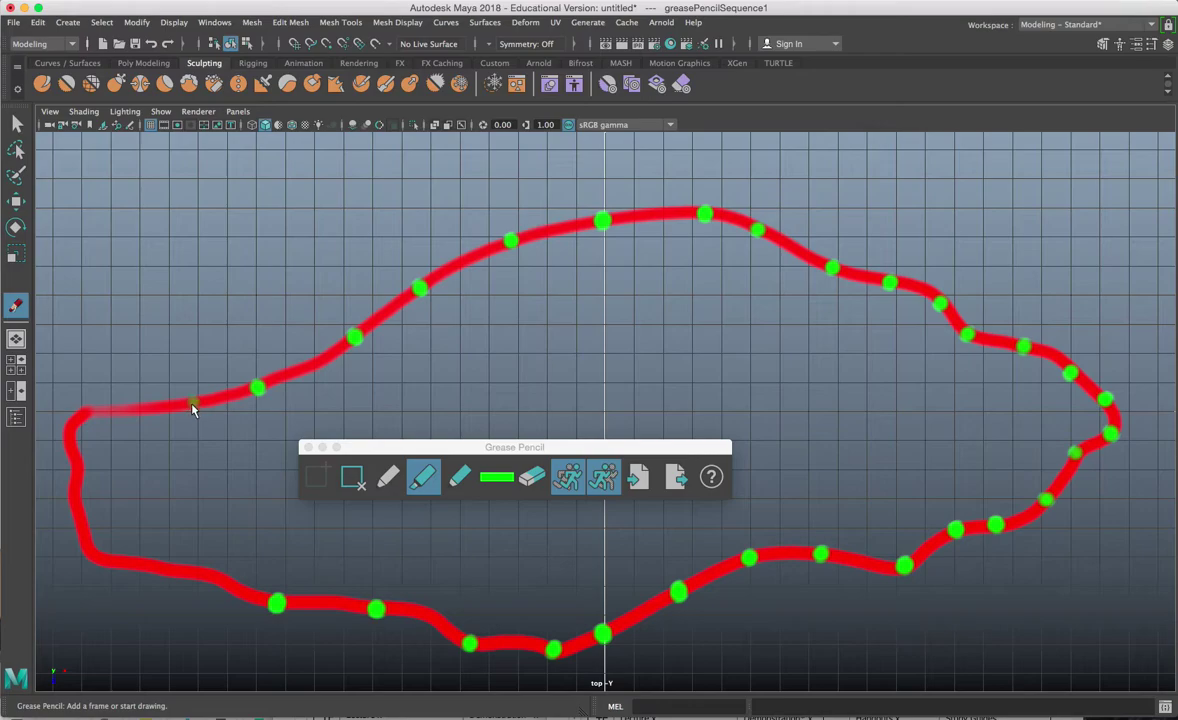
pyautogui.click(208, 575)
pyautogui.click(129, 412)
pyautogui.click(148, 566)
pyautogui.click(81, 412)
pyautogui.click(88, 547)
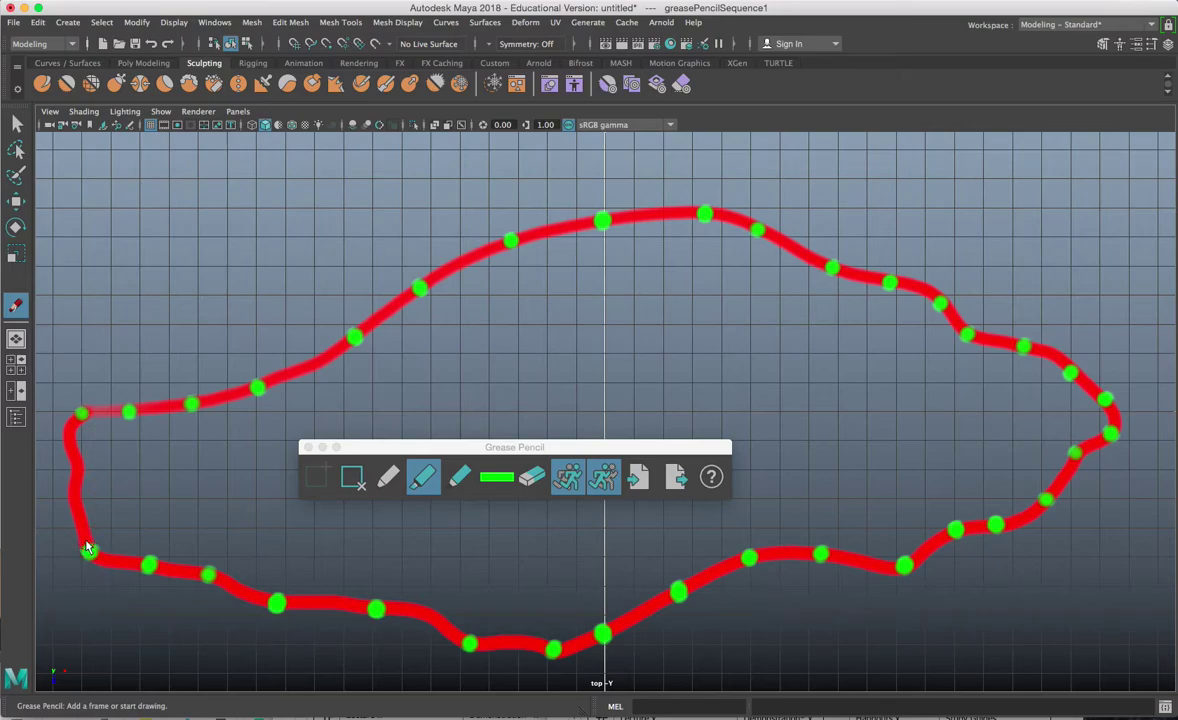
pyautogui.click(58, 463)
pyautogui.click(58, 494)
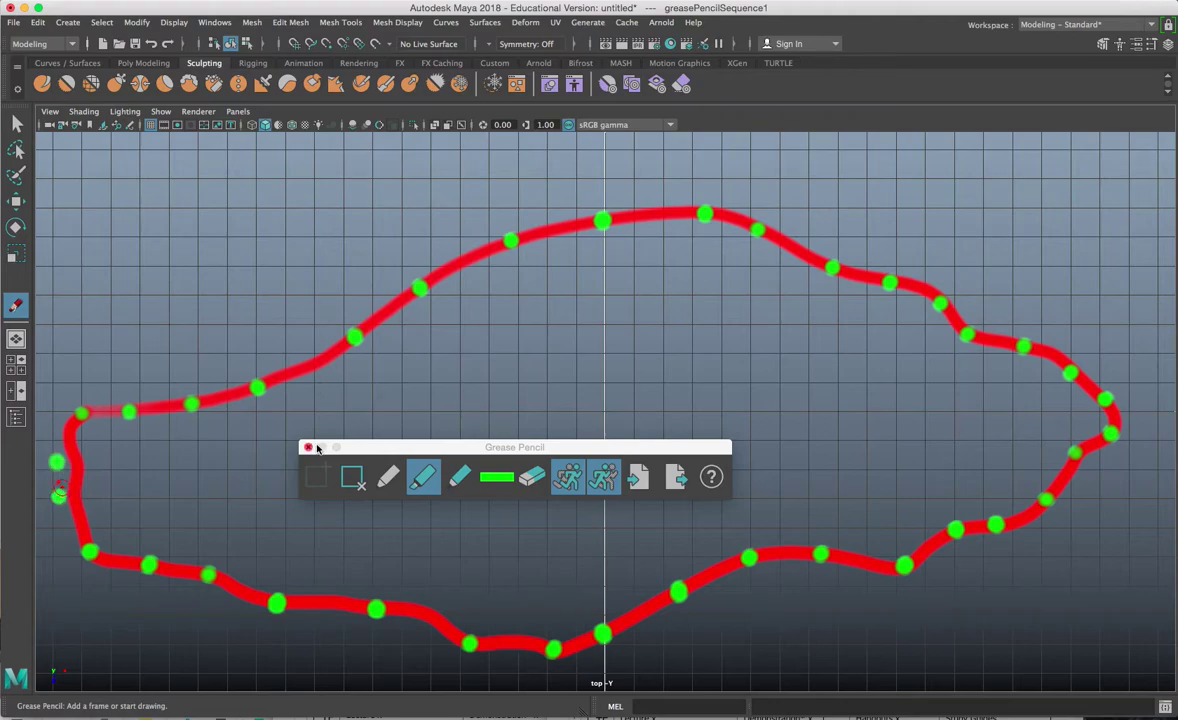
# - Close and reopen the Grease Pencil window, set the drawing colour to cyan, and move the window towards the outline's right half
pyautogui.click(309, 447)
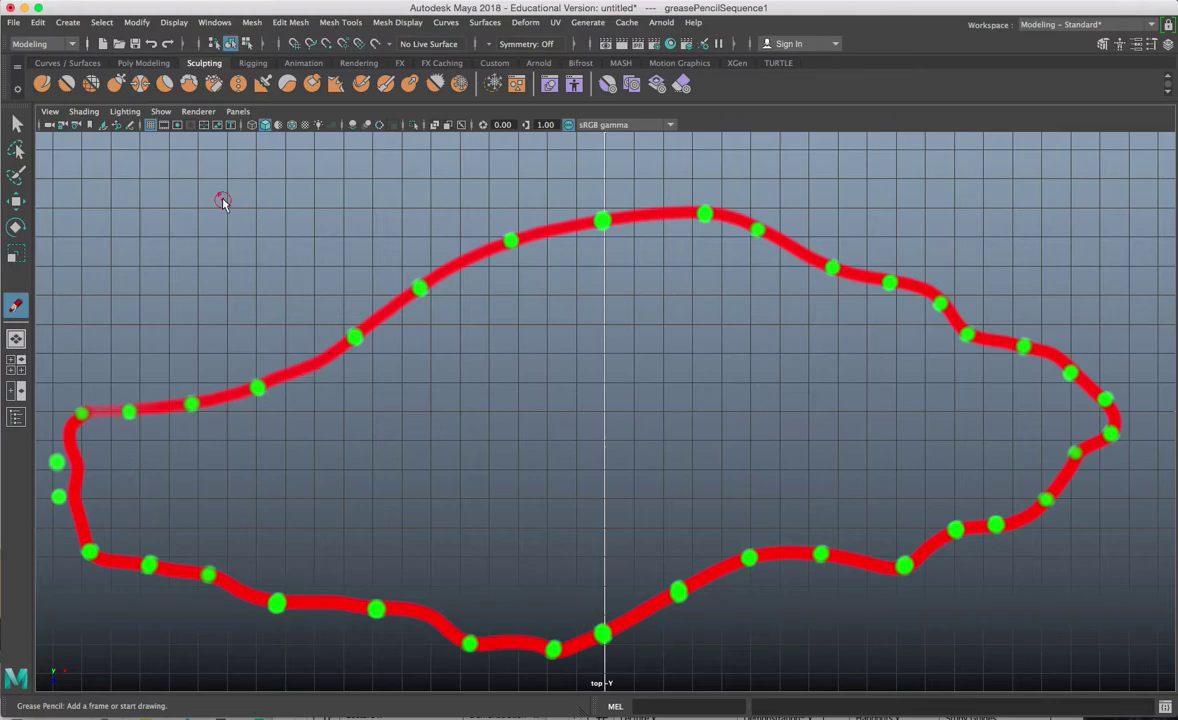
pyautogui.click(122, 124)
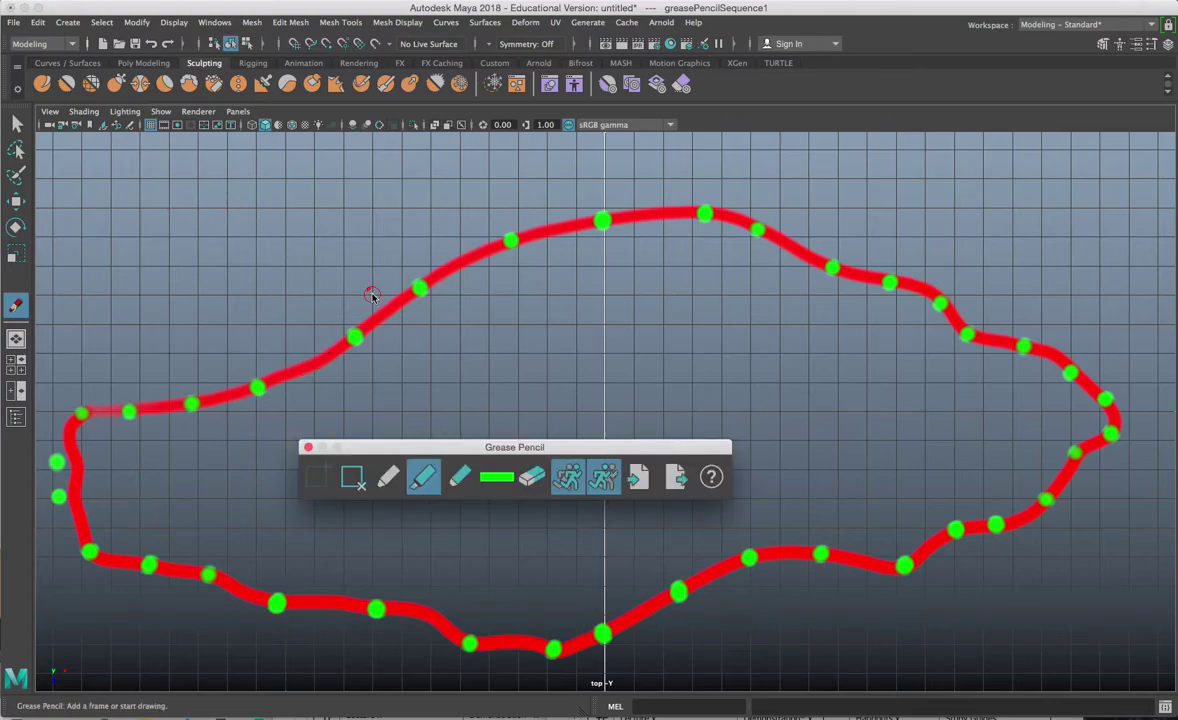
pyautogui.click(498, 481)
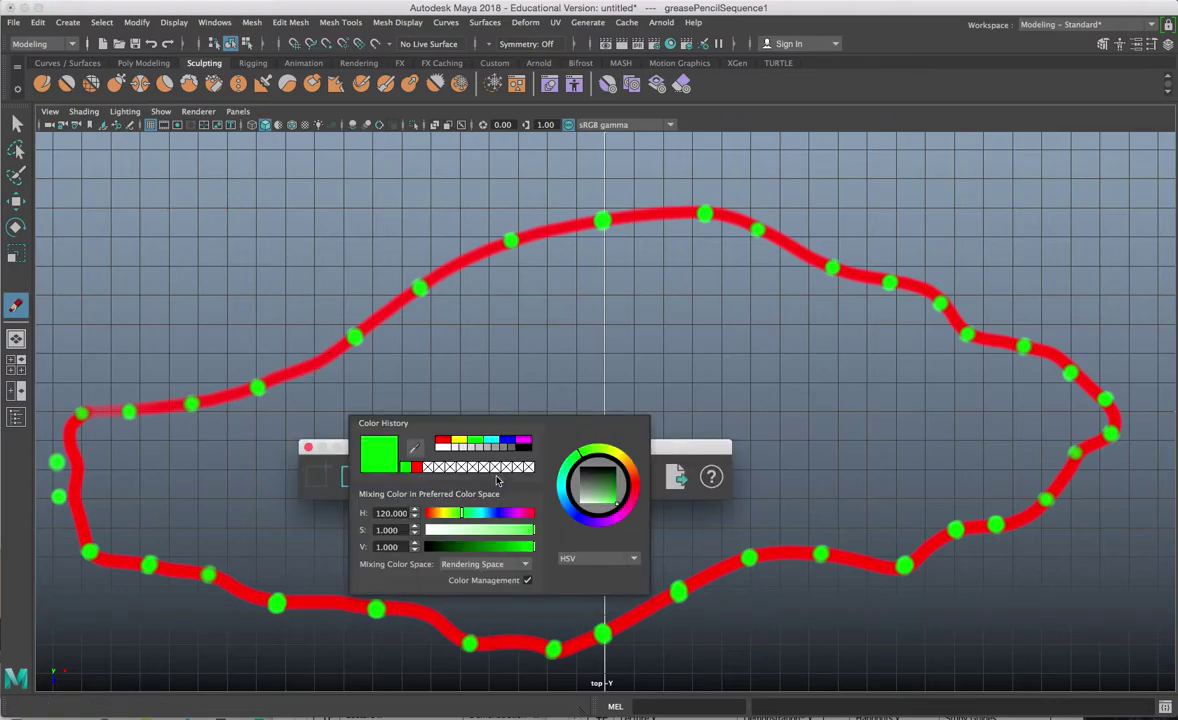
pyautogui.click(491, 440)
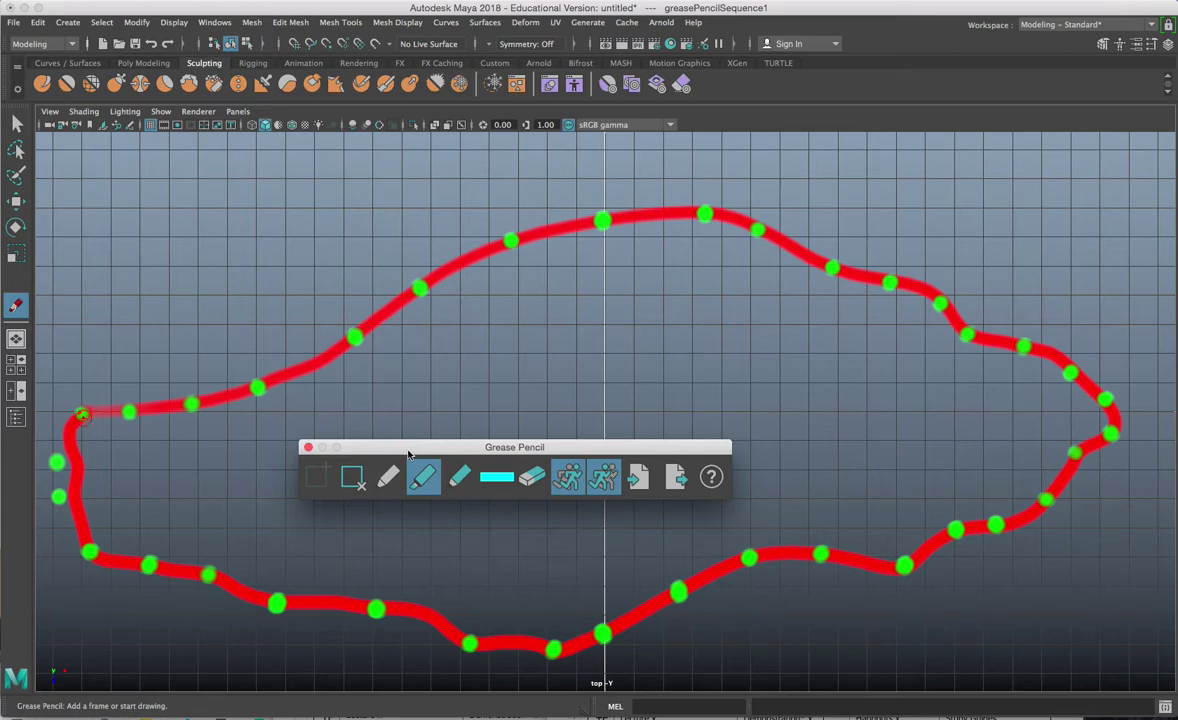
pyautogui.moveTo(408, 452); pyautogui.dragTo(670, 432)
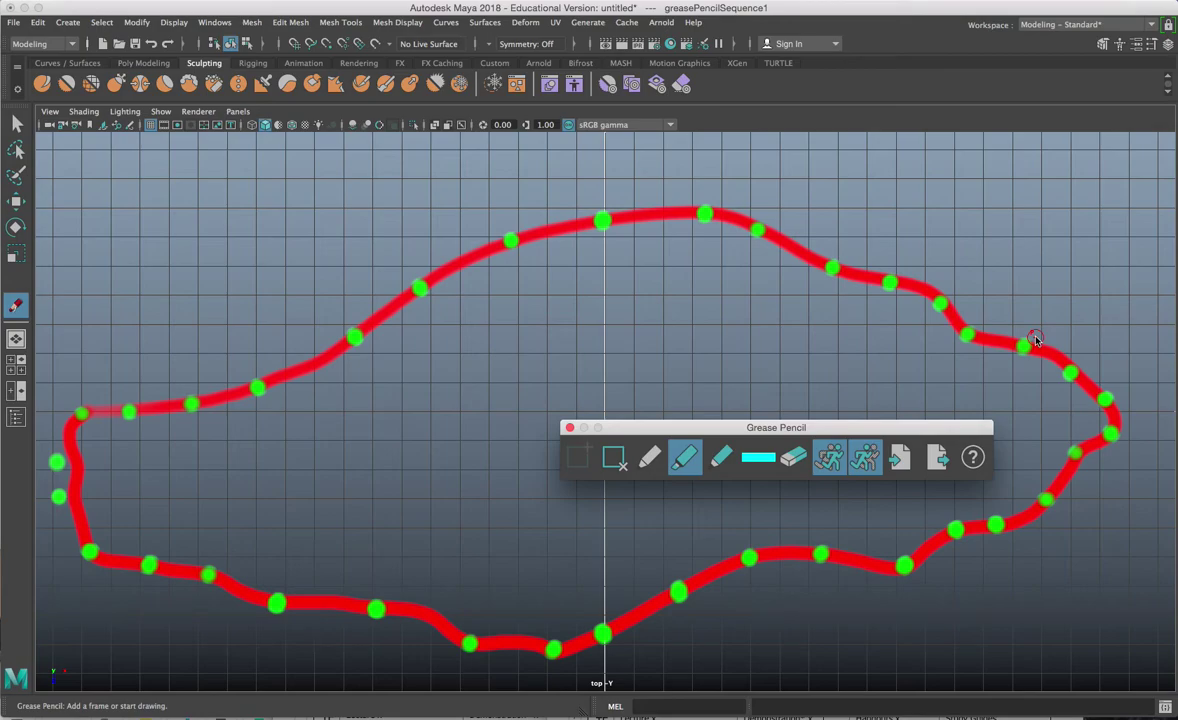
# - Draw cyan lines joining the four leftmost pairs of opposing green dots on the upper and lower outline
pyautogui.moveTo(79, 413); pyautogui.dragTo(89, 545)
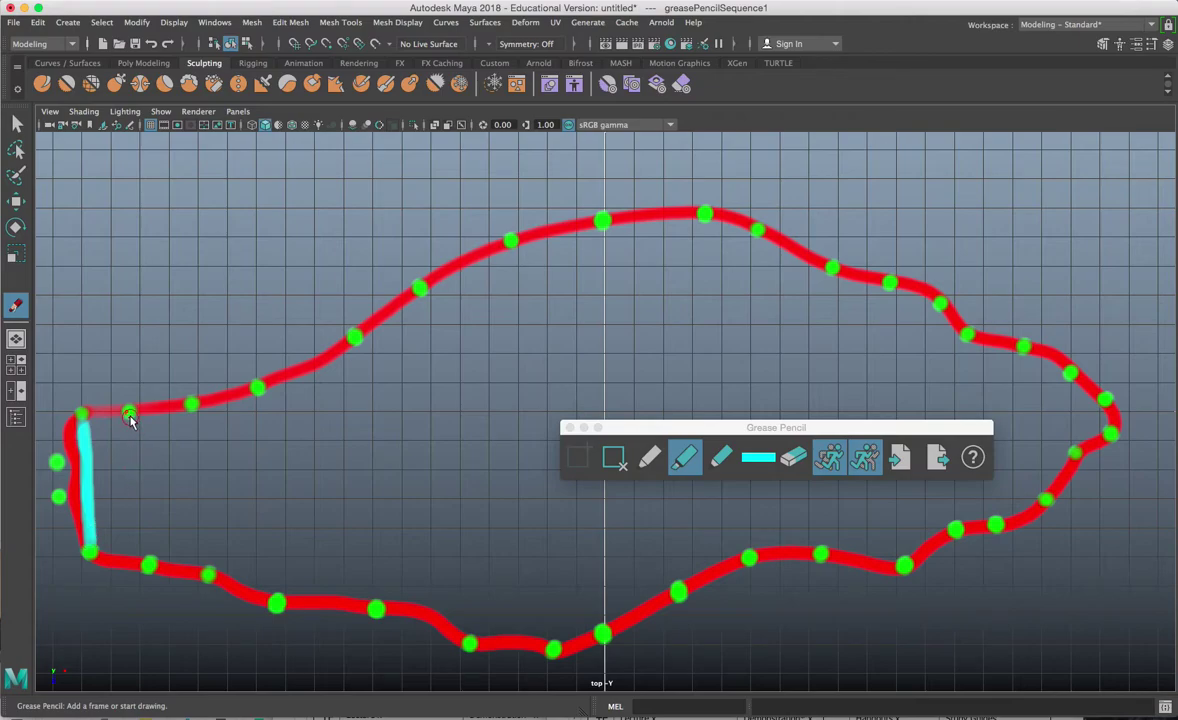
pyautogui.moveTo(130, 420); pyautogui.dragTo(132, 442)
pyautogui.moveTo(141, 502); pyautogui.dragTo(147, 552)
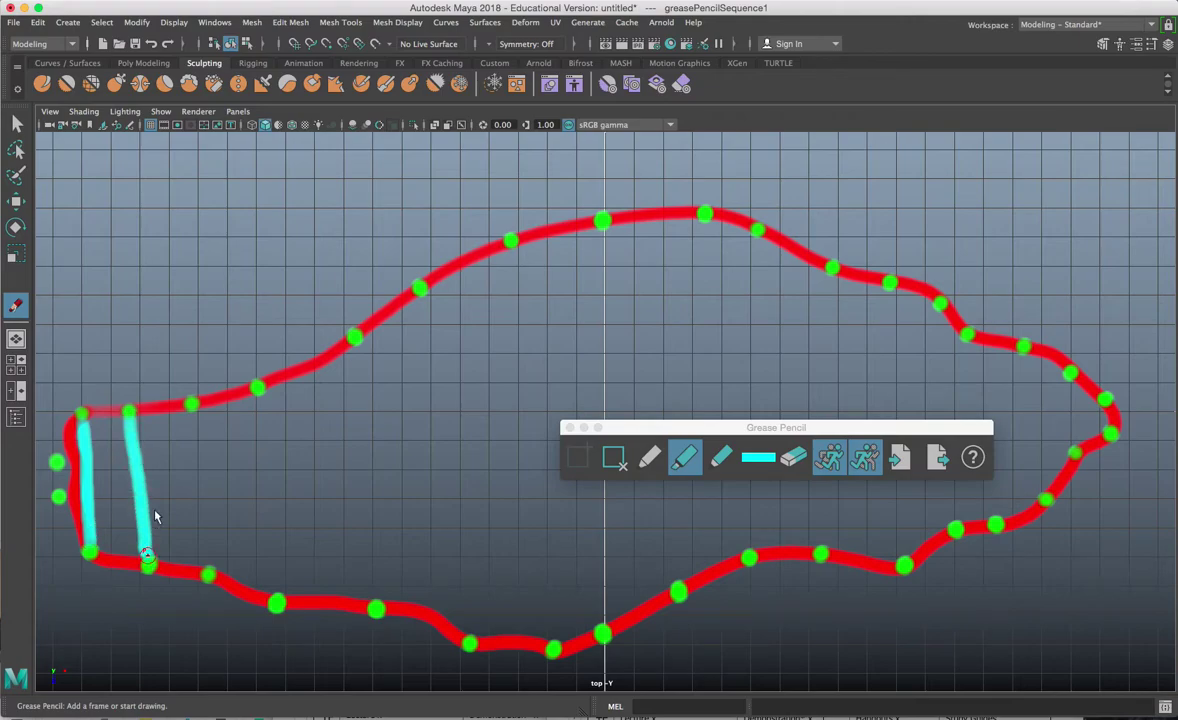
pyautogui.moveTo(199, 484); pyautogui.dragTo(209, 566)
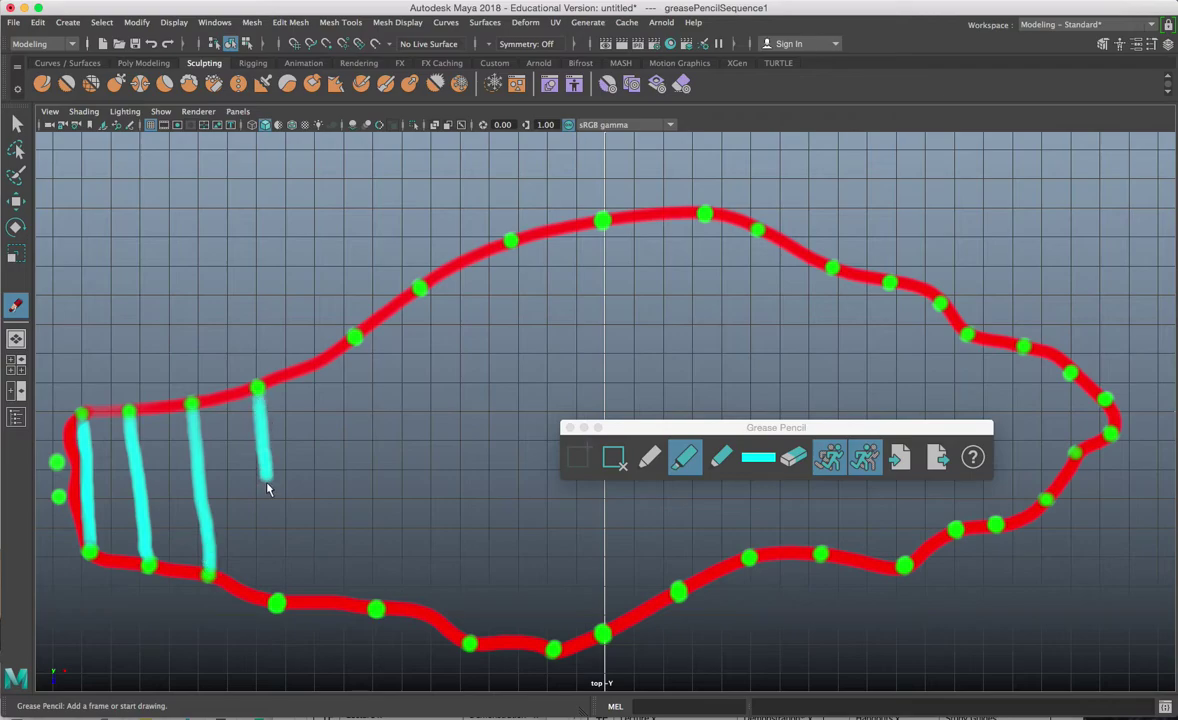
pyautogui.moveTo(267, 492); pyautogui.dragTo(276, 580)
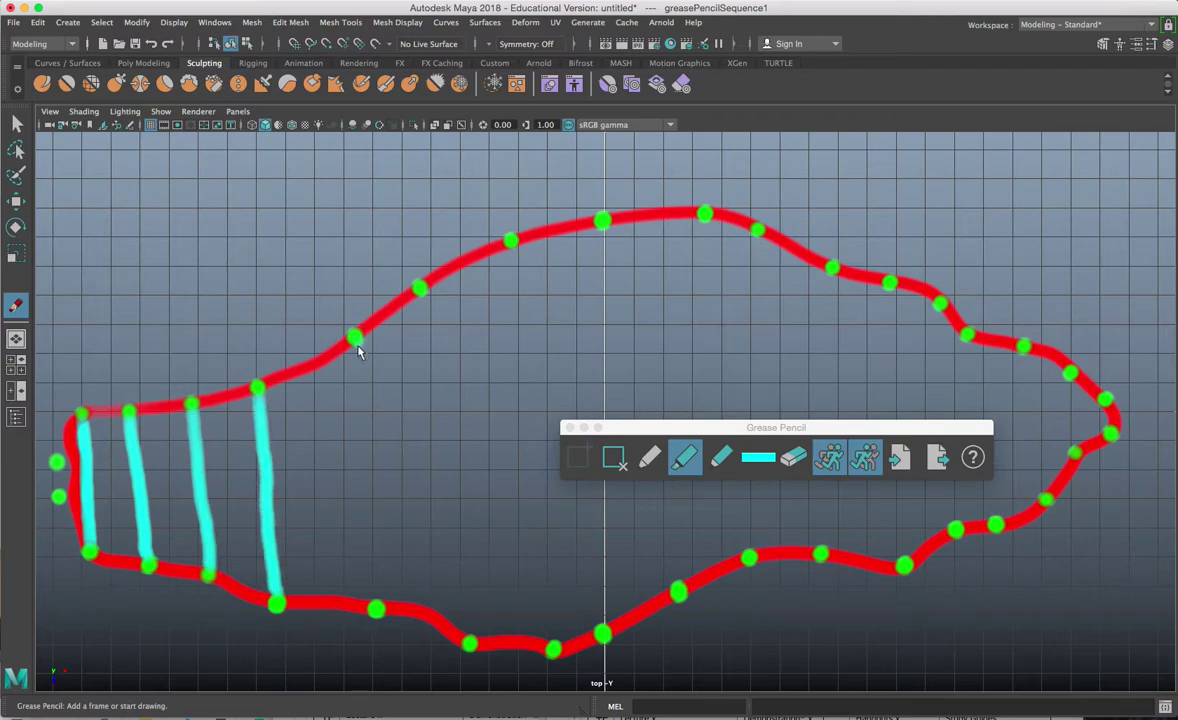
# - Continue the cyan cross lines through the next five dot pairs, ending with the pair just right of the centre line
pyautogui.moveTo(357, 340); pyautogui.dragTo(372, 606)
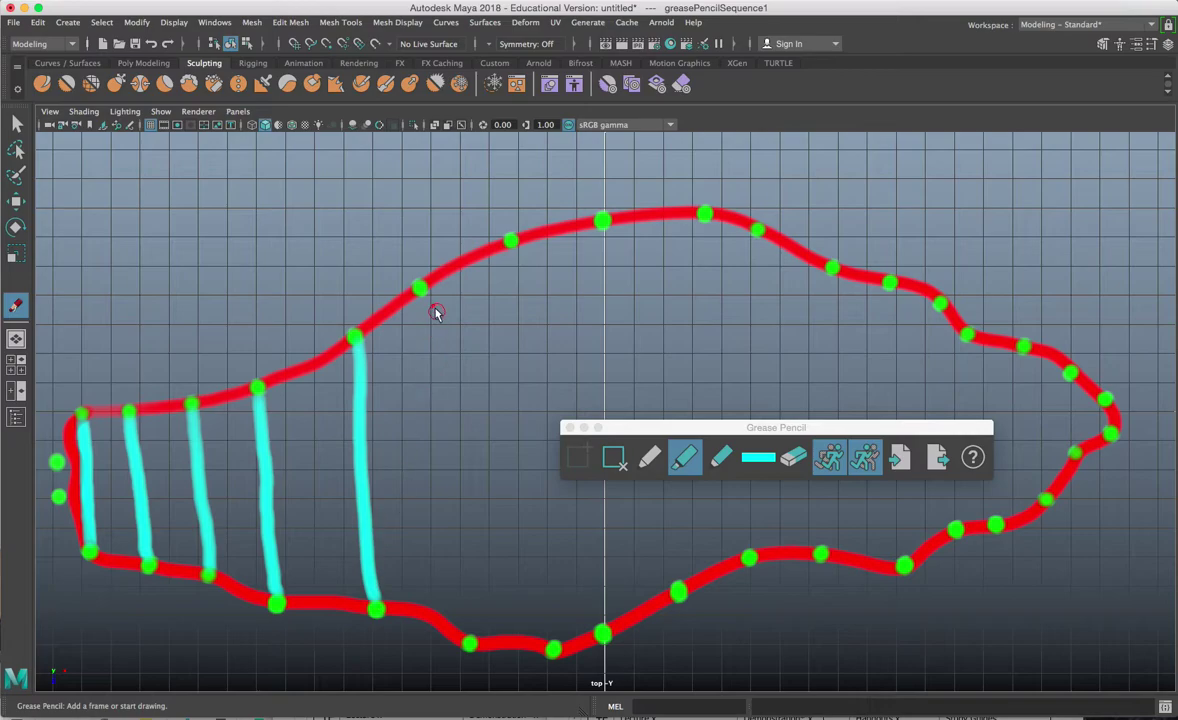
pyautogui.moveTo(419, 292); pyautogui.dragTo(469, 643)
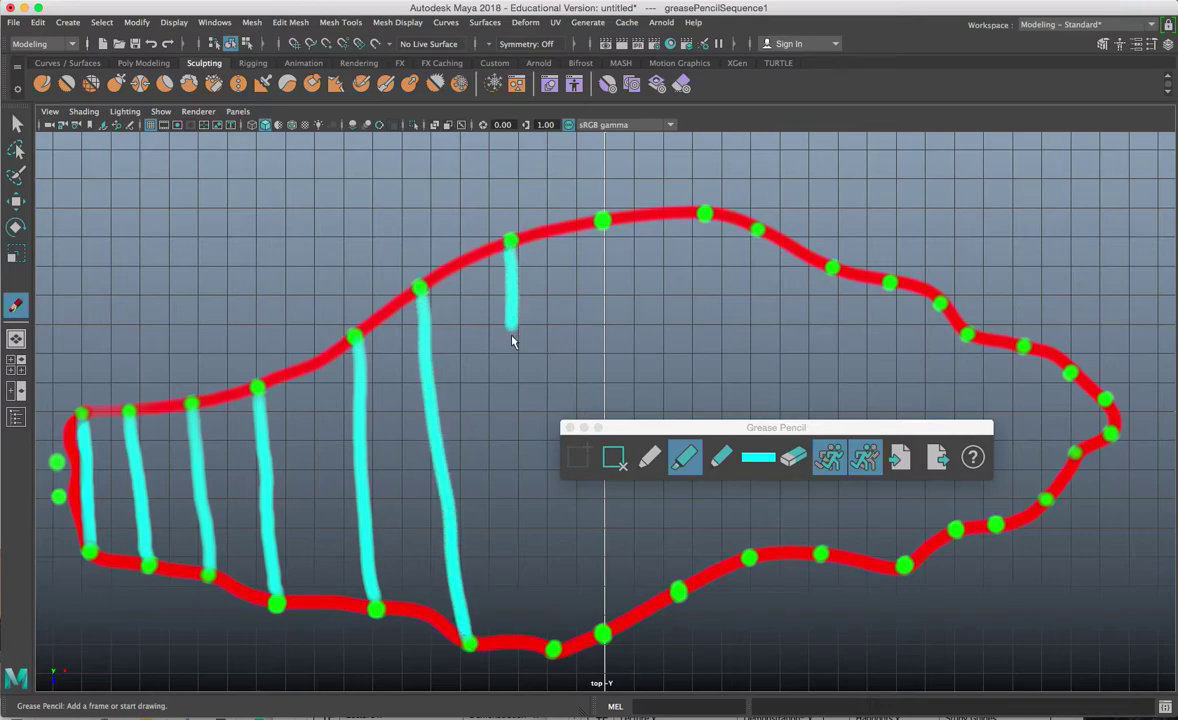
pyautogui.moveTo(512, 344)
pyautogui.mouseDown()
pyautogui.moveTo(518, 473)
pyautogui.moveTo(551, 648)
pyautogui.mouseUp()
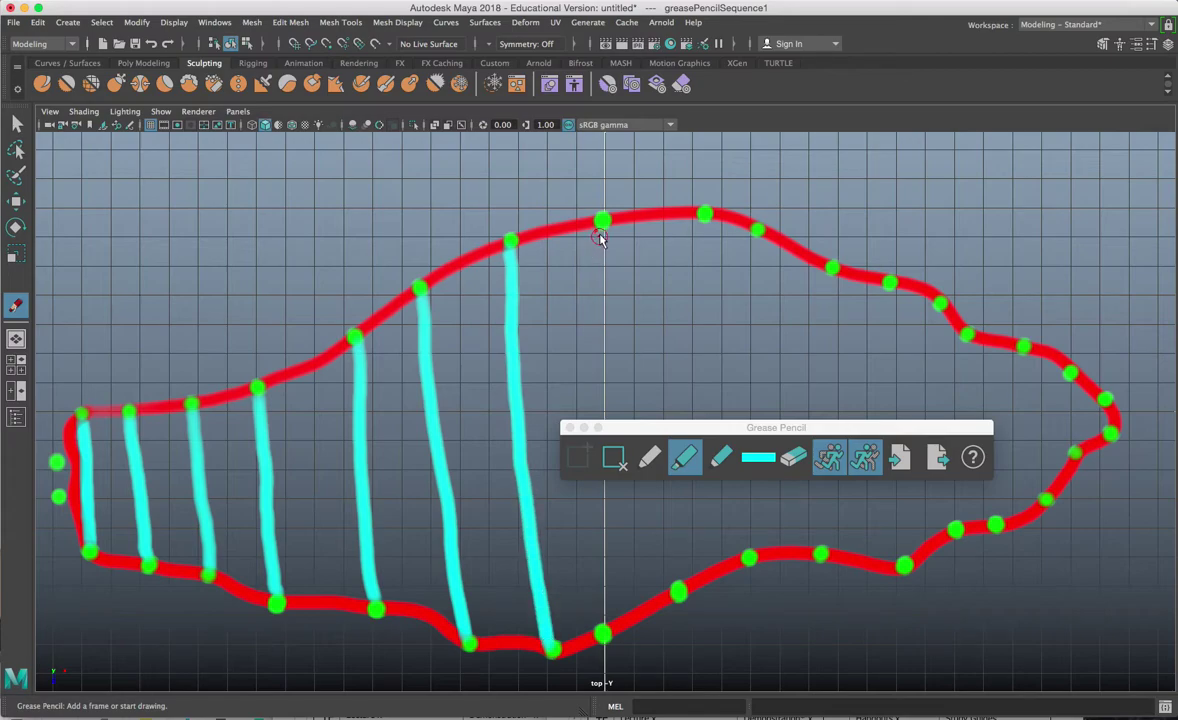
pyautogui.moveTo(603, 258); pyautogui.dragTo(602, 635)
pyautogui.moveTo(695, 308); pyautogui.dragTo(677, 595)
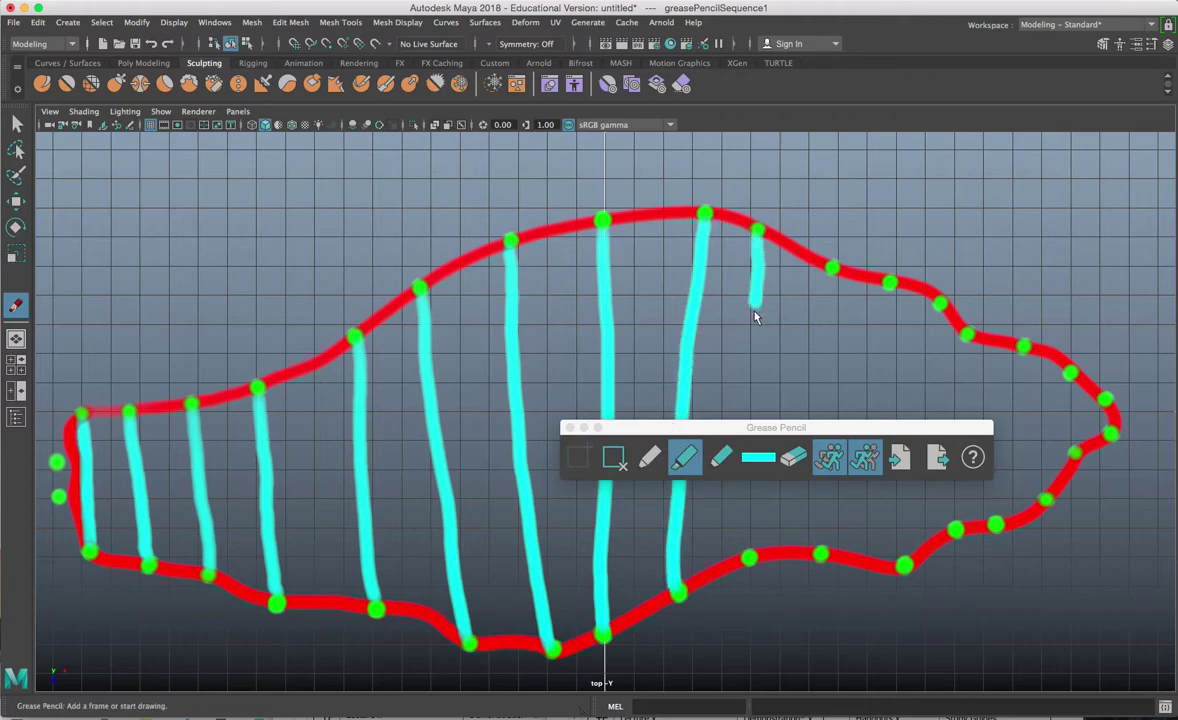
# - Connect the next three dot pairs right of the centre with cyan lines, moving the Grease Pencil window off the outline's right half
pyautogui.moveTo(748, 480); pyautogui.dragTo(745, 549)
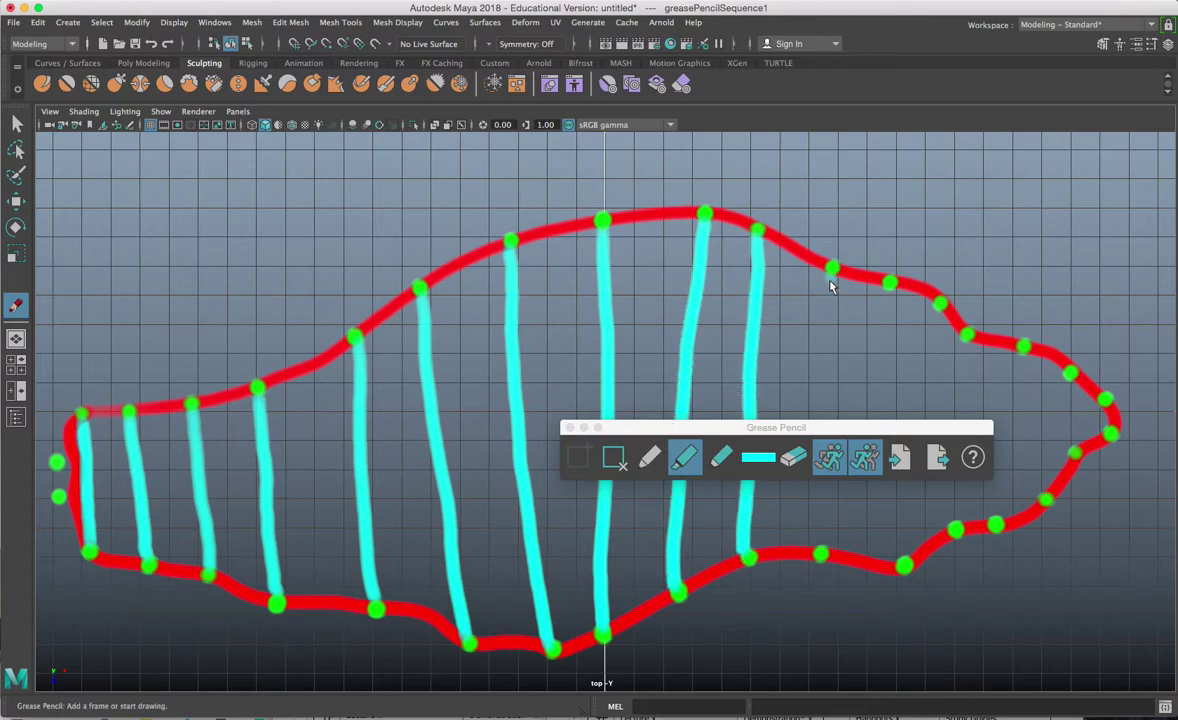
pyautogui.moveTo(831, 270); pyautogui.dragTo(828, 418)
pyautogui.moveTo(820, 482); pyautogui.dragTo(815, 553)
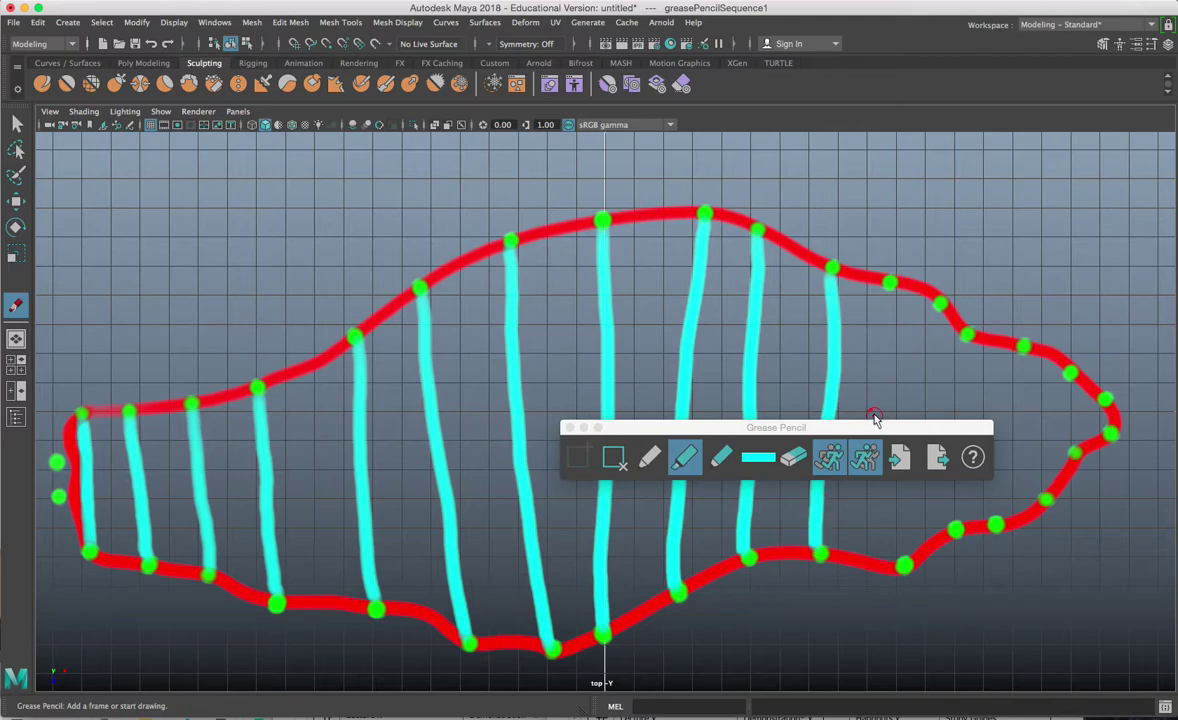
pyautogui.moveTo(873, 422); pyautogui.dragTo(701, 381)
pyautogui.moveTo(889, 284); pyautogui.dragTo(895, 337)
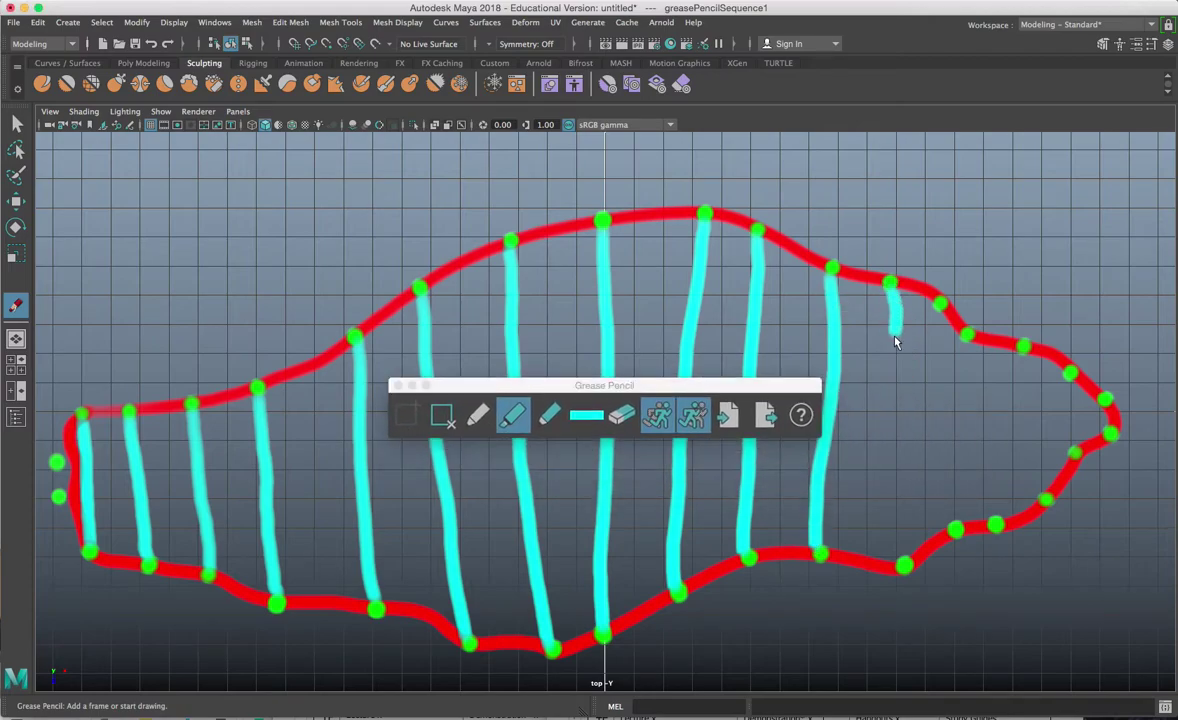
pyautogui.moveTo(895, 455); pyautogui.dragTo(900, 563)
# - Connect the last four dot pairs towards the right tip in cyan, and join the left corners through the two outer dots
pyautogui.moveTo(940, 302); pyautogui.dragTo(950, 528)
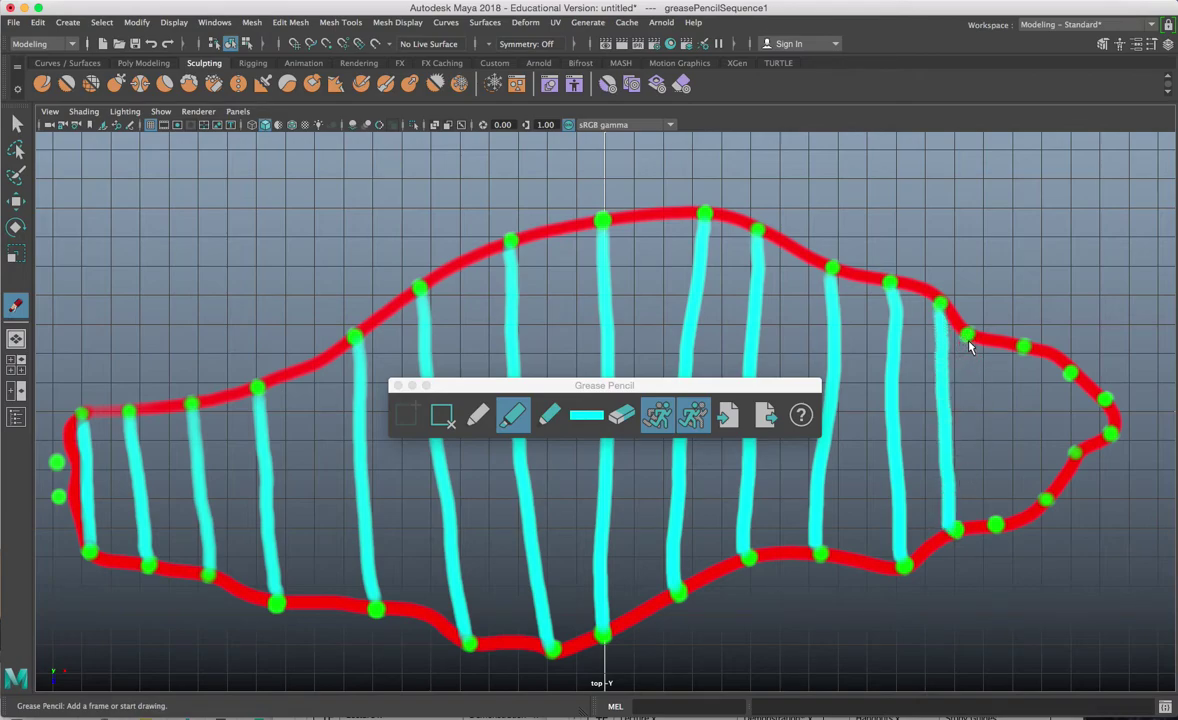
pyautogui.moveTo(983, 443); pyautogui.dragTo(998, 524)
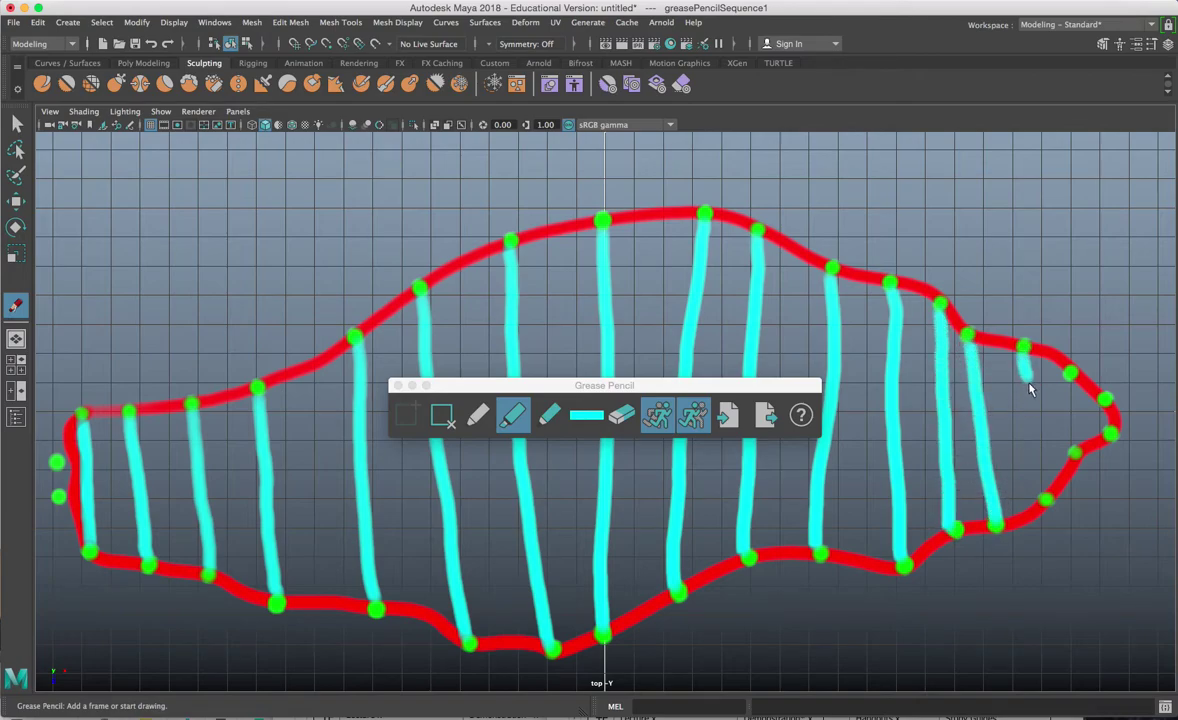
pyautogui.moveTo(1031, 393); pyautogui.dragTo(1045, 500)
pyautogui.moveTo(1069, 375); pyautogui.dragTo(1073, 452)
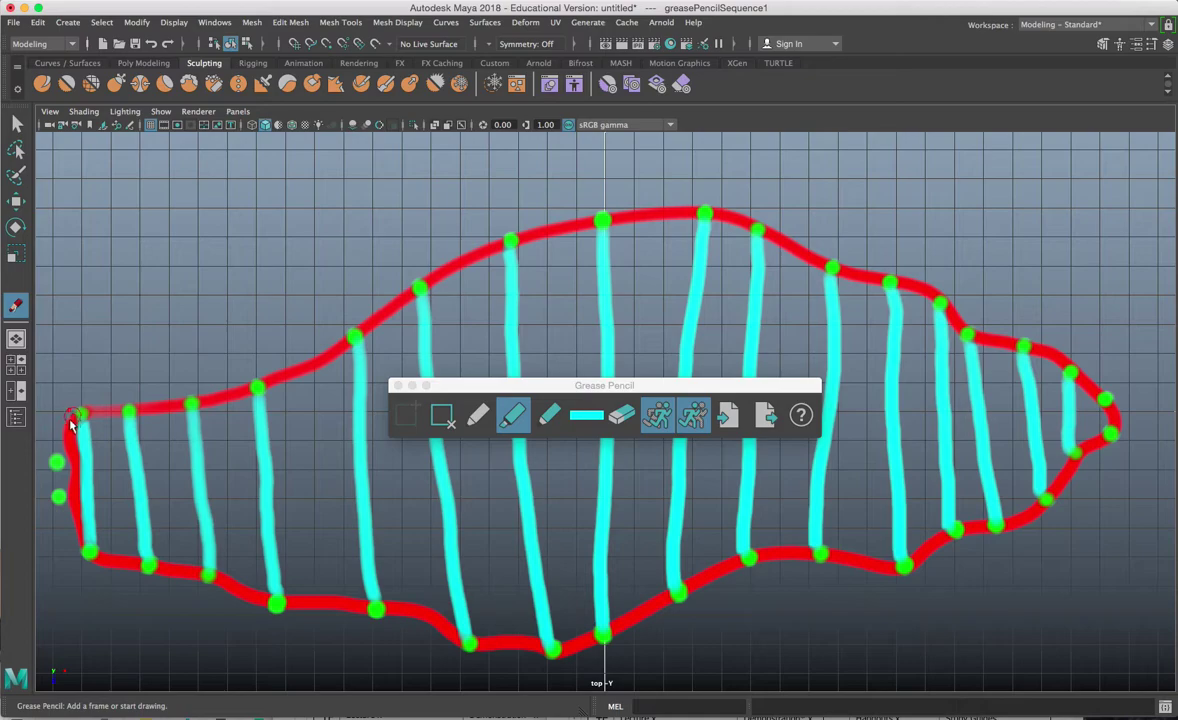
pyautogui.moveTo(76, 410)
pyautogui.mouseDown()
pyautogui.moveTo(54, 480)
pyautogui.moveTo(82, 545)
pyautogui.mouseUp()
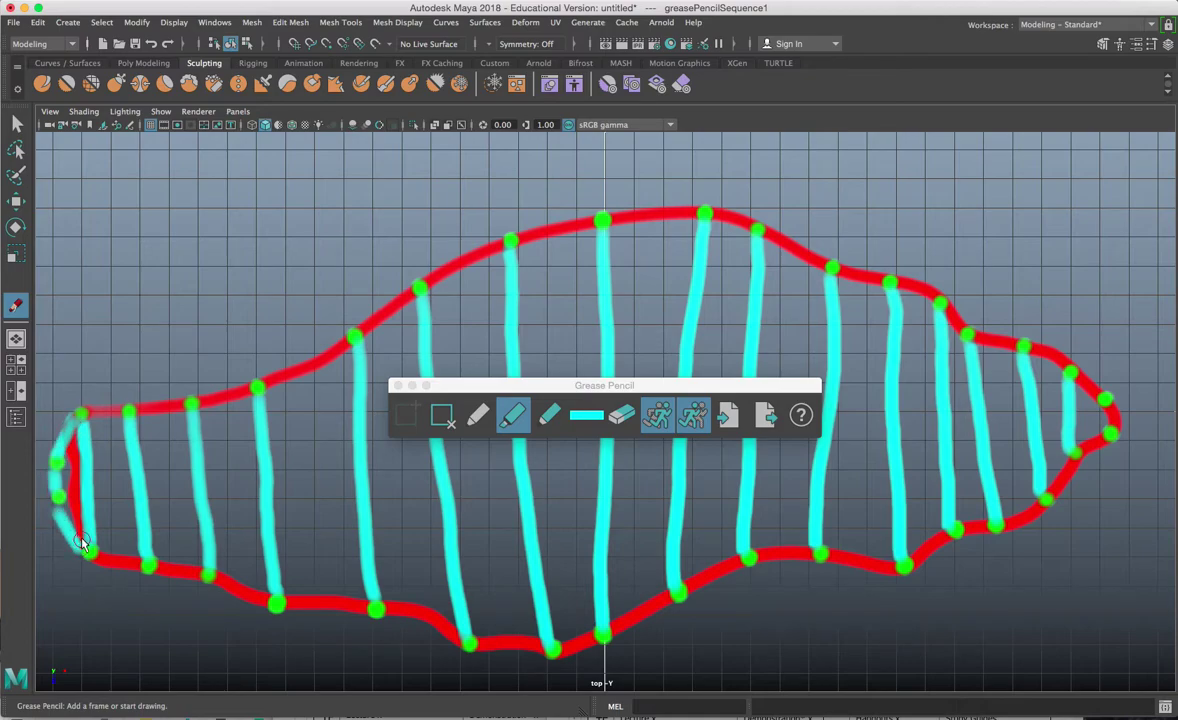
# - Set the drawing colour to blue and draw four thin lengthwise curves across the cyan lines between the left edge and right tip
pyautogui.moveTo(576, 379)
pyautogui.mouseDown()
pyautogui.moveTo(556, 344)
pyautogui.moveTo(325, 177)
pyautogui.mouseUp()
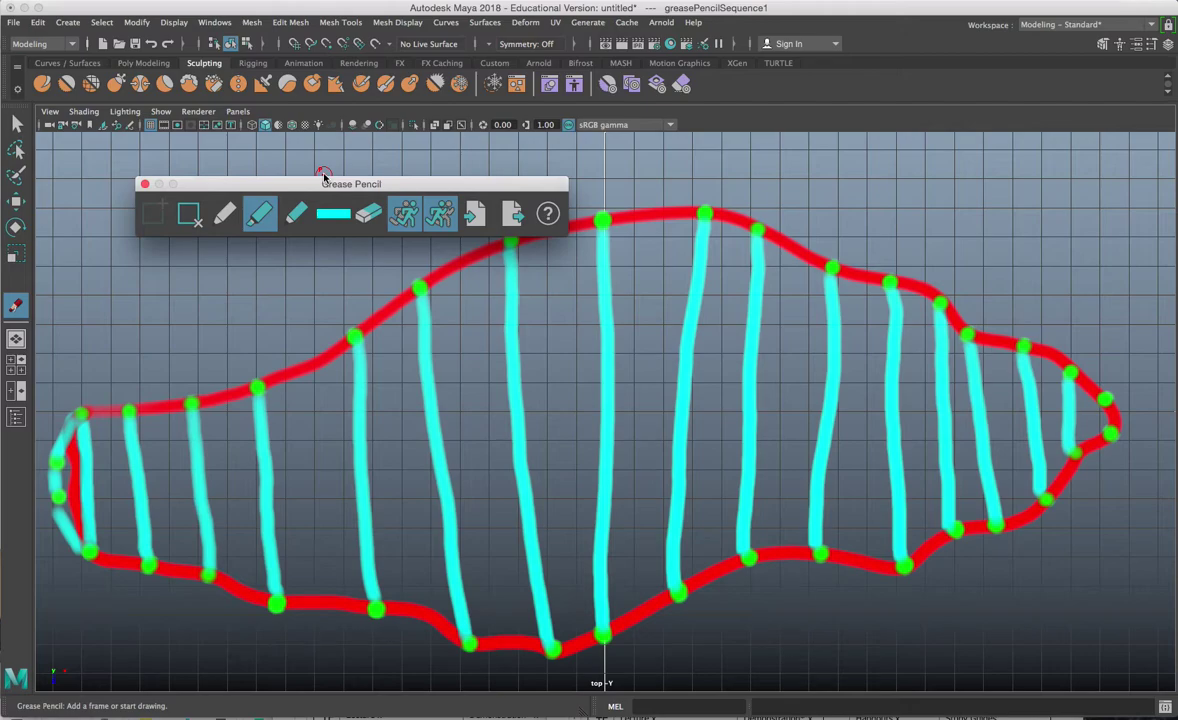
pyautogui.click(335, 215)
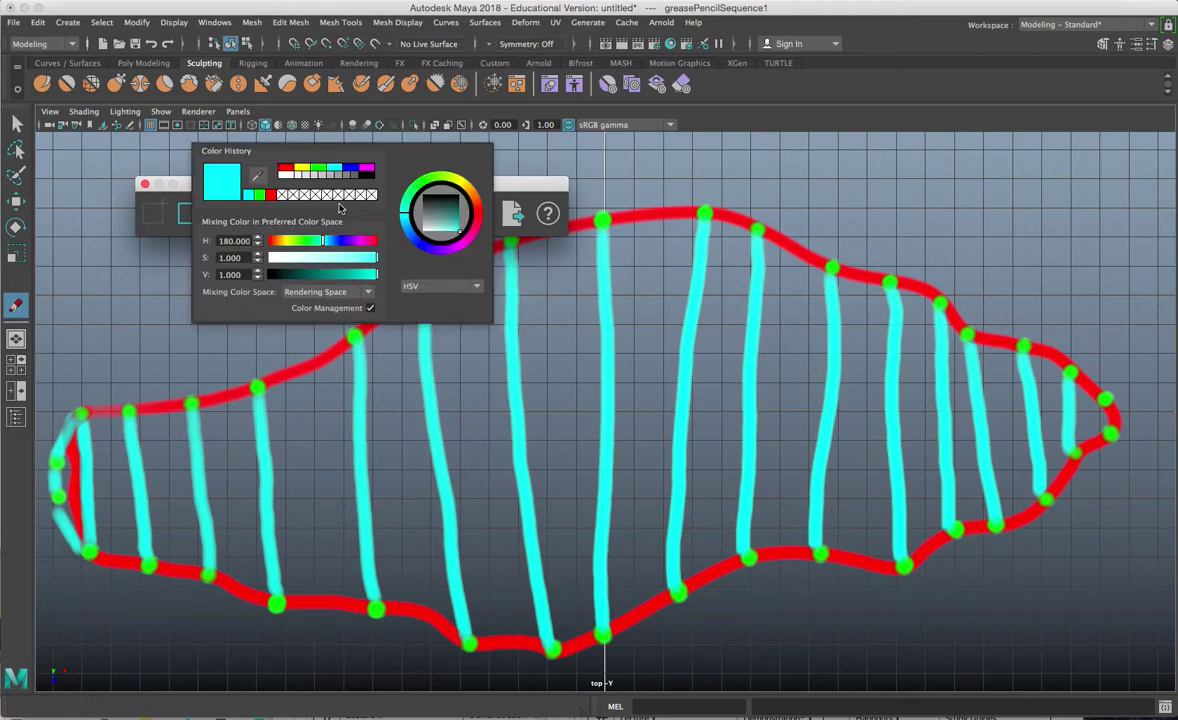
pyautogui.click(343, 167)
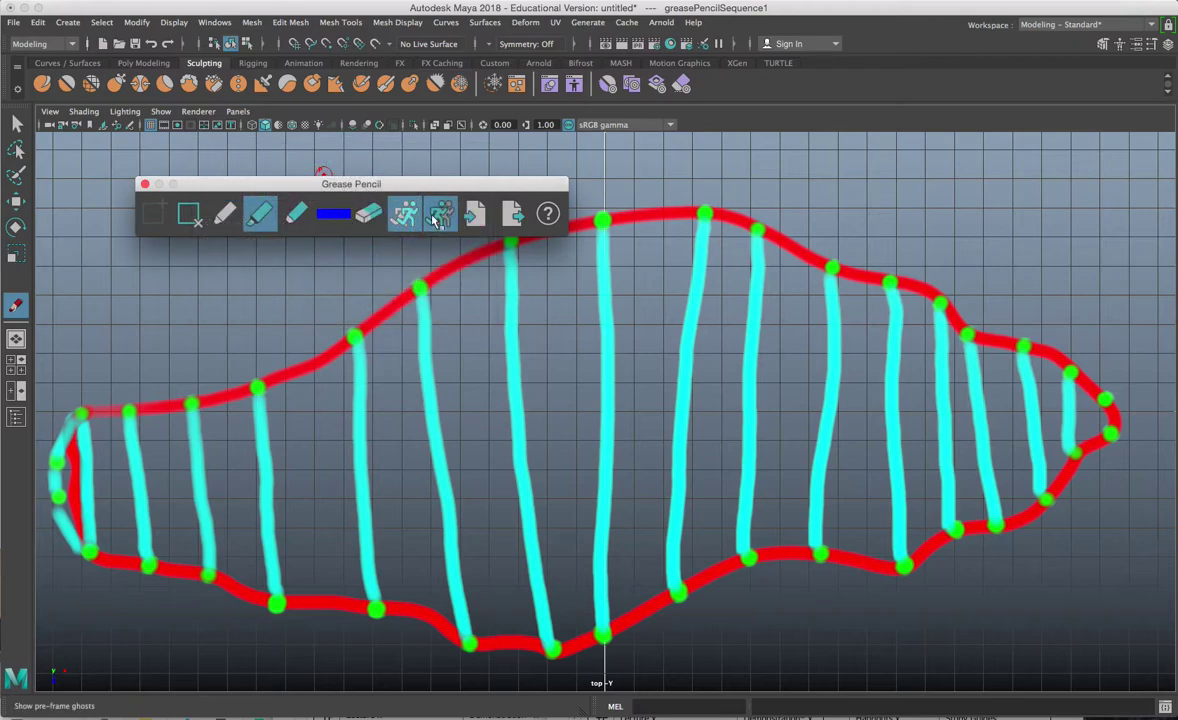
pyautogui.click(294, 216)
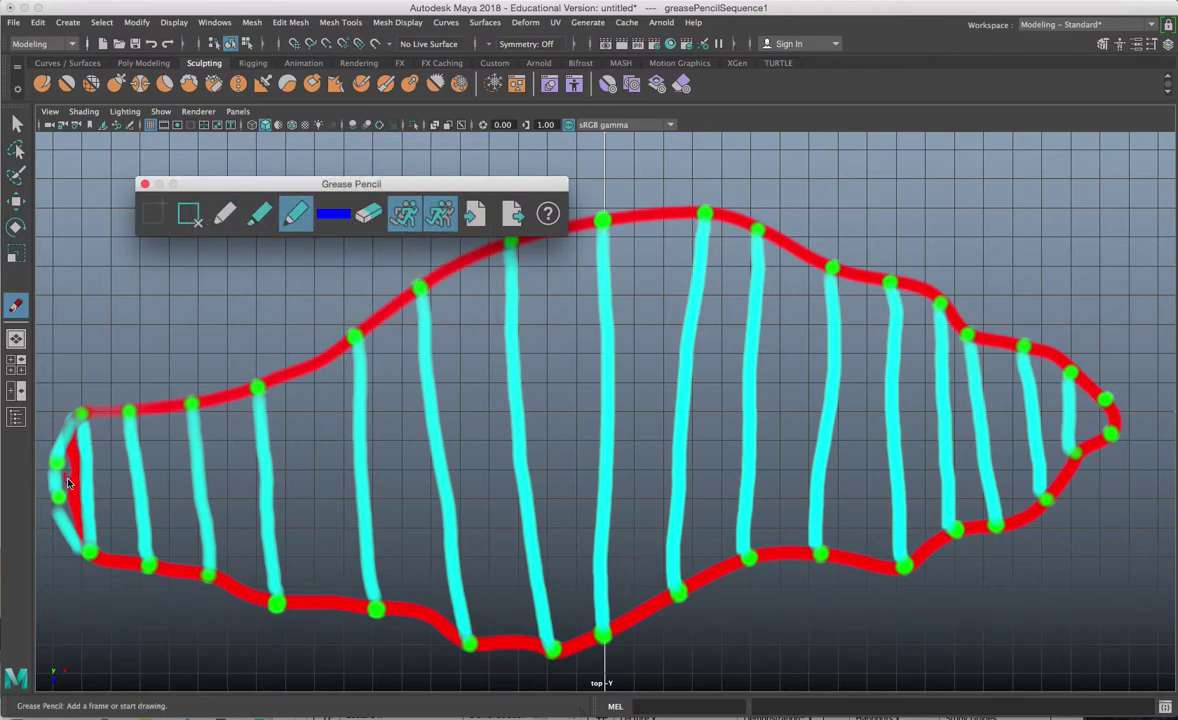
pyautogui.moveTo(54, 475); pyautogui.dragTo(151, 475)
pyautogui.moveTo(283, 436)
pyautogui.mouseDown()
pyautogui.moveTo(568, 315)
pyautogui.moveTo(697, 300)
pyautogui.moveTo(881, 338)
pyautogui.moveTo(1037, 415)
pyautogui.mouseUp()
pyautogui.moveTo(1113, 447)
pyautogui.mouseDown()
pyautogui.moveTo(1109, 427)
pyautogui.moveTo(1037, 437)
pyautogui.mouseUp()
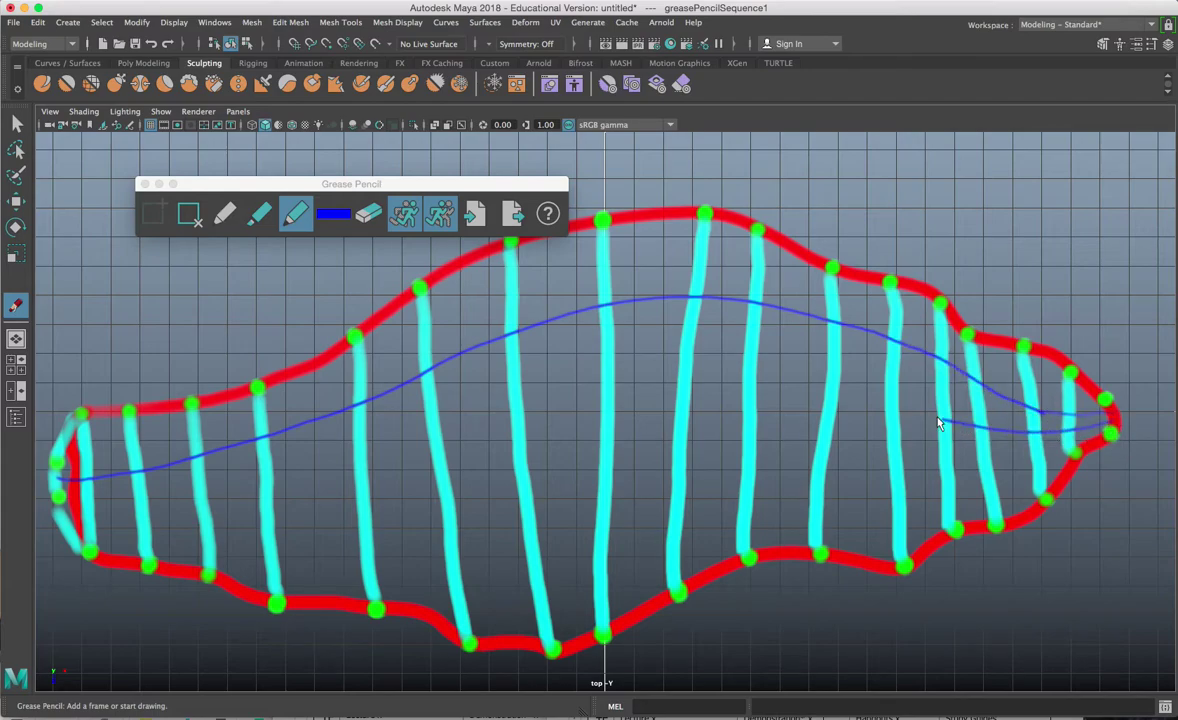
pyautogui.moveTo(839, 400); pyautogui.dragTo(725, 388)
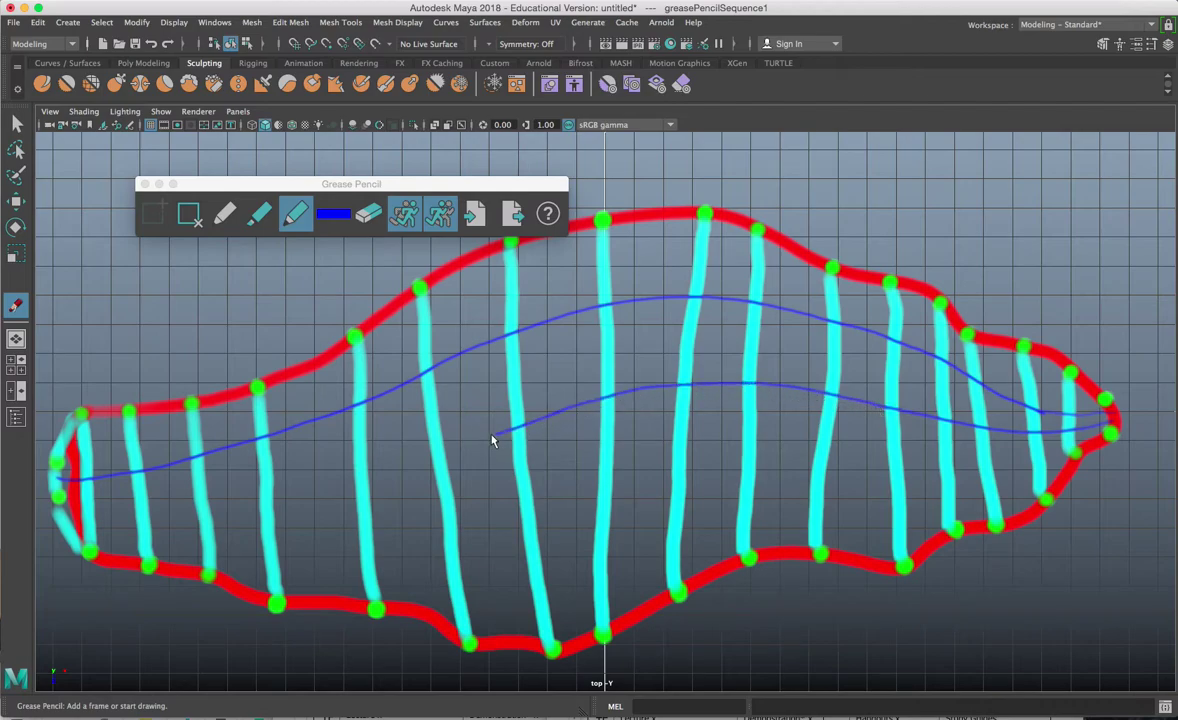
pyautogui.moveTo(489, 440)
pyautogui.mouseDown()
pyautogui.moveTo(284, 489)
pyautogui.moveTo(75, 494)
pyautogui.moveTo(58, 470)
pyautogui.moveTo(115, 524)
pyautogui.moveTo(237, 551)
pyautogui.mouseUp()
pyautogui.moveTo(437, 531)
pyautogui.mouseDown()
pyautogui.moveTo(947, 481)
pyautogui.moveTo(1065, 444)
pyautogui.moveTo(999, 494)
pyautogui.moveTo(1081, 442)
pyautogui.moveTo(979, 503)
pyautogui.moveTo(507, 581)
pyautogui.moveTo(190, 563)
pyautogui.mouseUp()
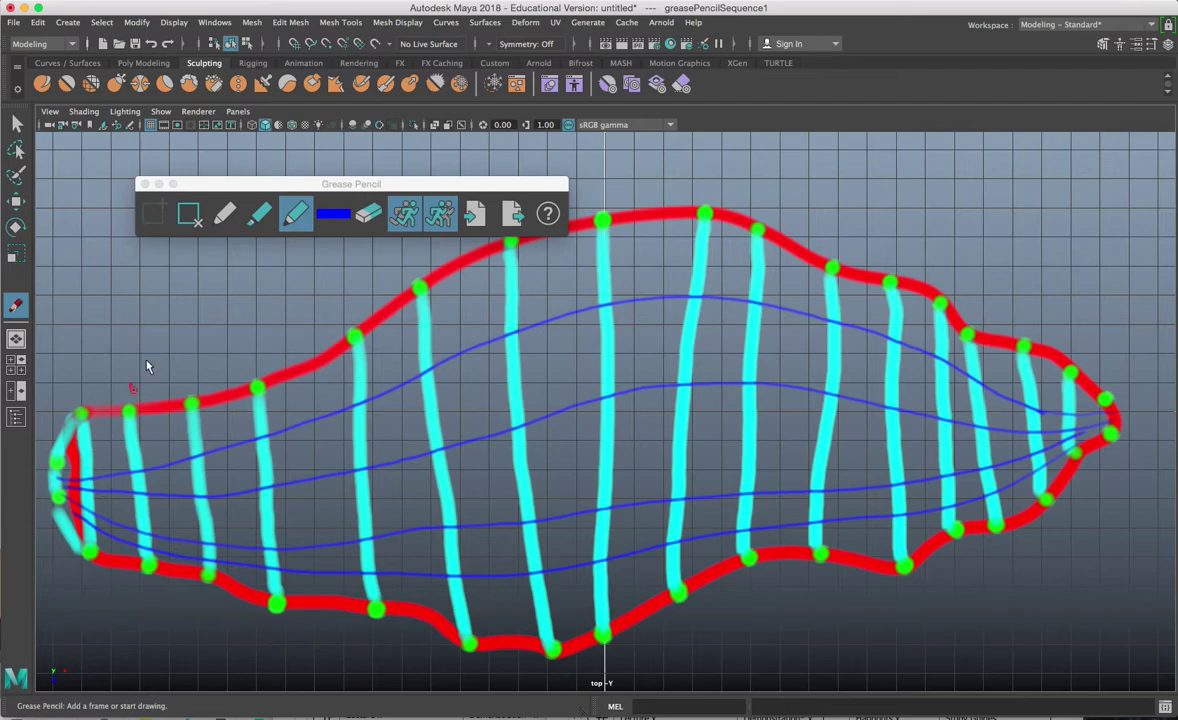
# - Close the Grease Pencil window and undo the lengthwise blue curves
pyautogui.click(145, 186)
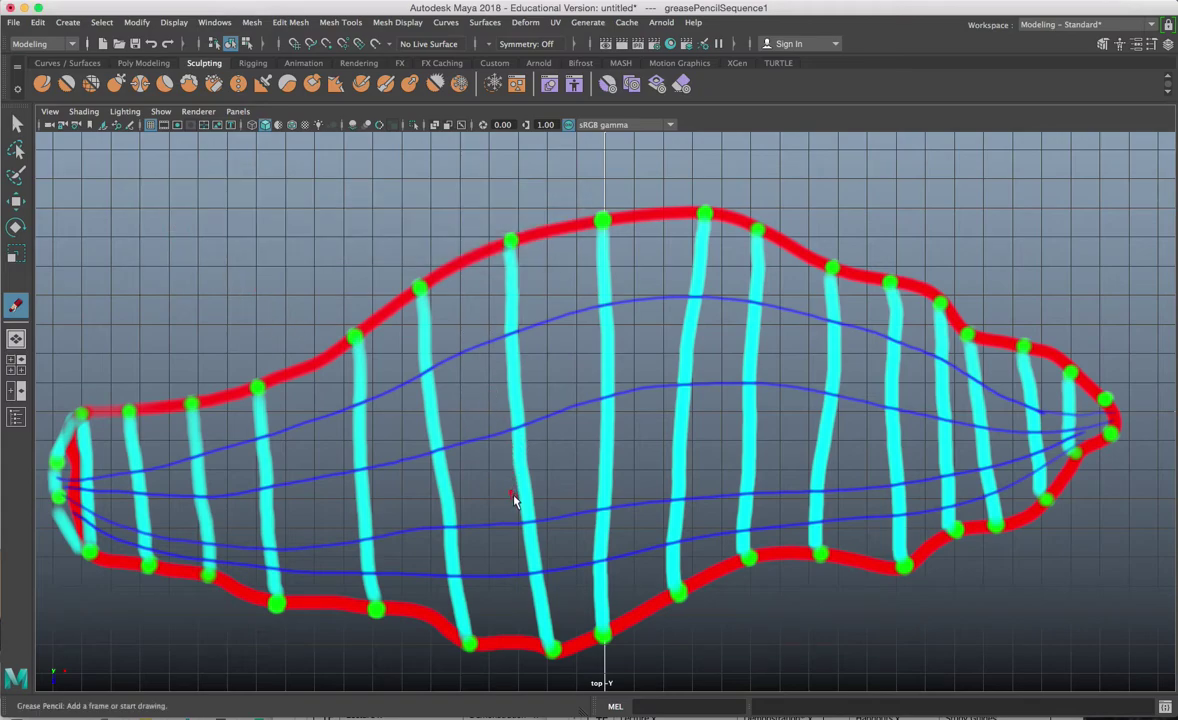
pyautogui.hotkey('ctrl', 'z')
pyautogui.hotkey('ctrl', 'z')
pyautogui.hotkey('ctrl', 'z')
pyautogui.hotkey('ctrl', 'z')
pyautogui.hotkey('ctrl', 'z')
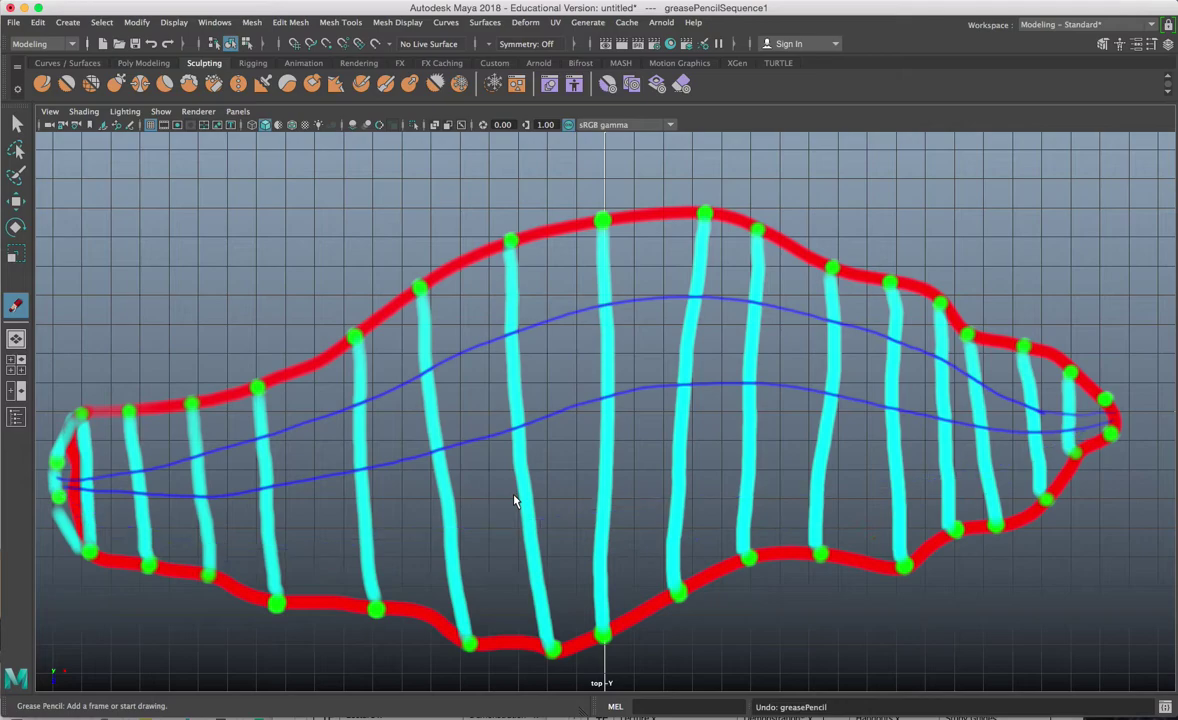
pyautogui.hotkey('ctrl', 'z')
pyautogui.hotkey('ctrl', 'z')
pyautogui.hotkey('ctrl', 'z')
pyautogui.hotkey('ctrl', 'z')
pyautogui.hotkey('ctrl', 'z')
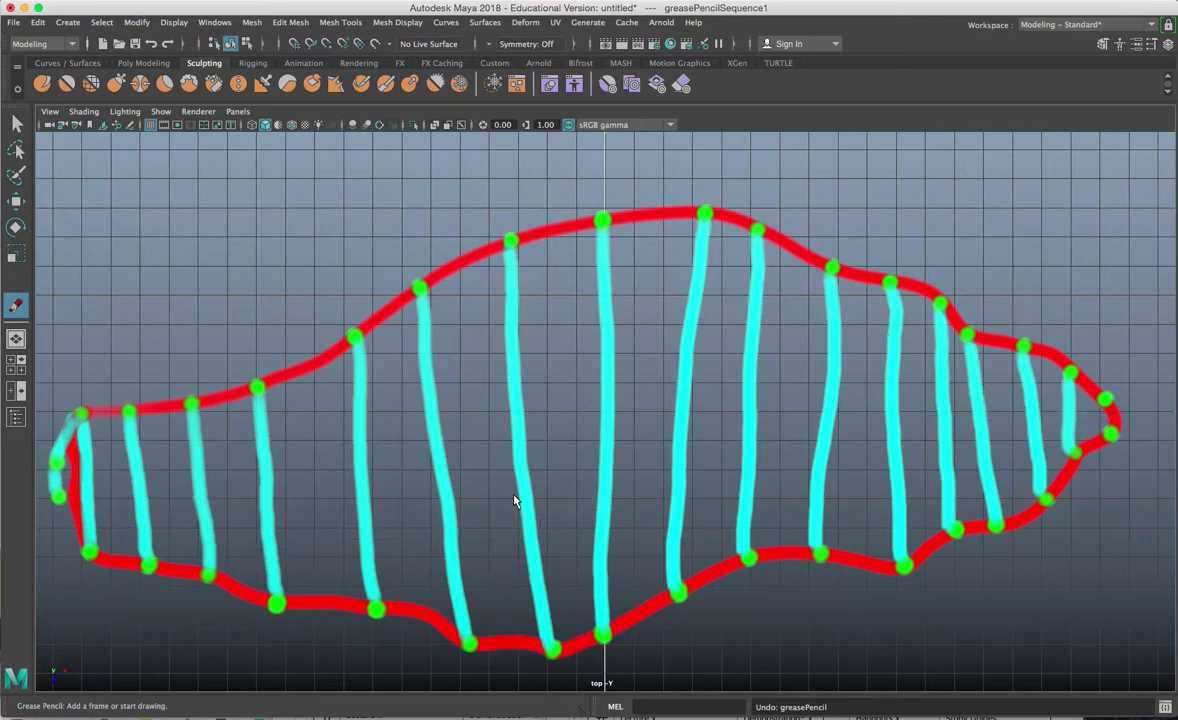
# - Undo the remaining cyan lines, keeping the two green dots just outside the outline's left edge by redoing them
pyautogui.hotkey('ctrl', 'z')
pyautogui.hotkey('ctrl', 'z')
pyautogui.hotkey('ctrl', 'z')
pyautogui.hotkey('ctrl', 'z')
pyautogui.hotkey('ctrl', 'z')
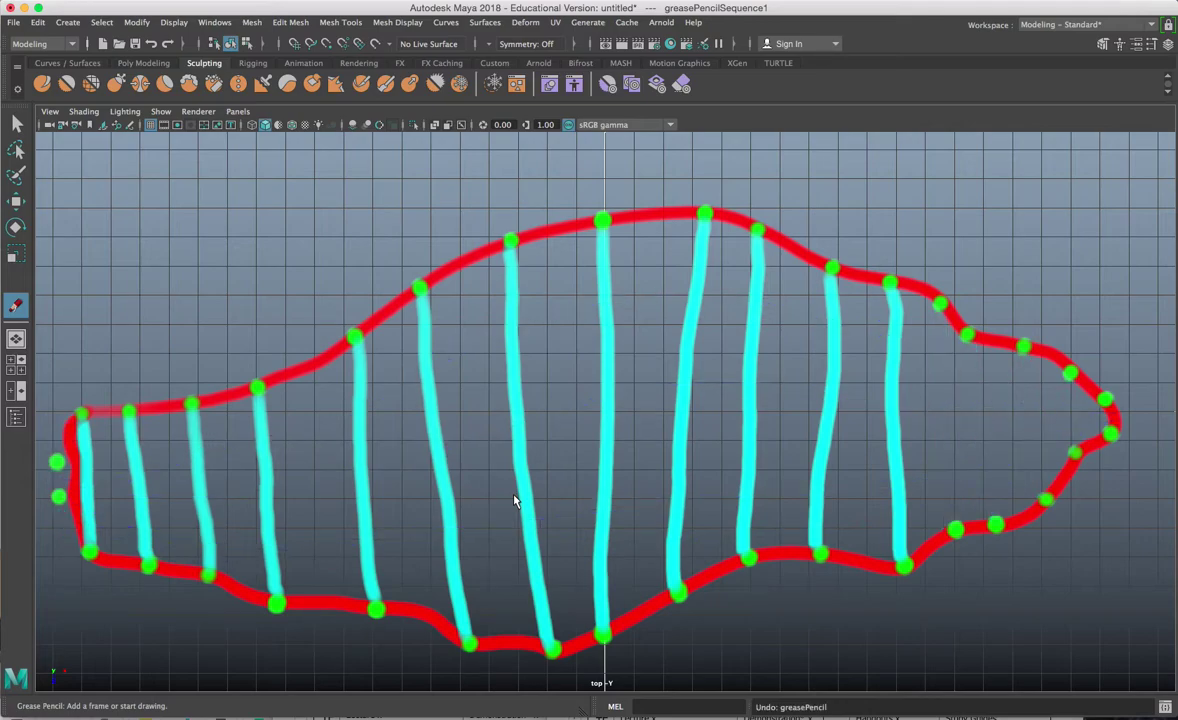
pyautogui.hotkey('ctrl', 'z')
pyautogui.hotkey('ctrl', 'z')
pyautogui.hotkey('ctrl', 'z')
pyautogui.hotkey('ctrl', 'z')
pyautogui.hotkey('ctrl', 'z')
pyautogui.hotkey('ctrl', 'z')
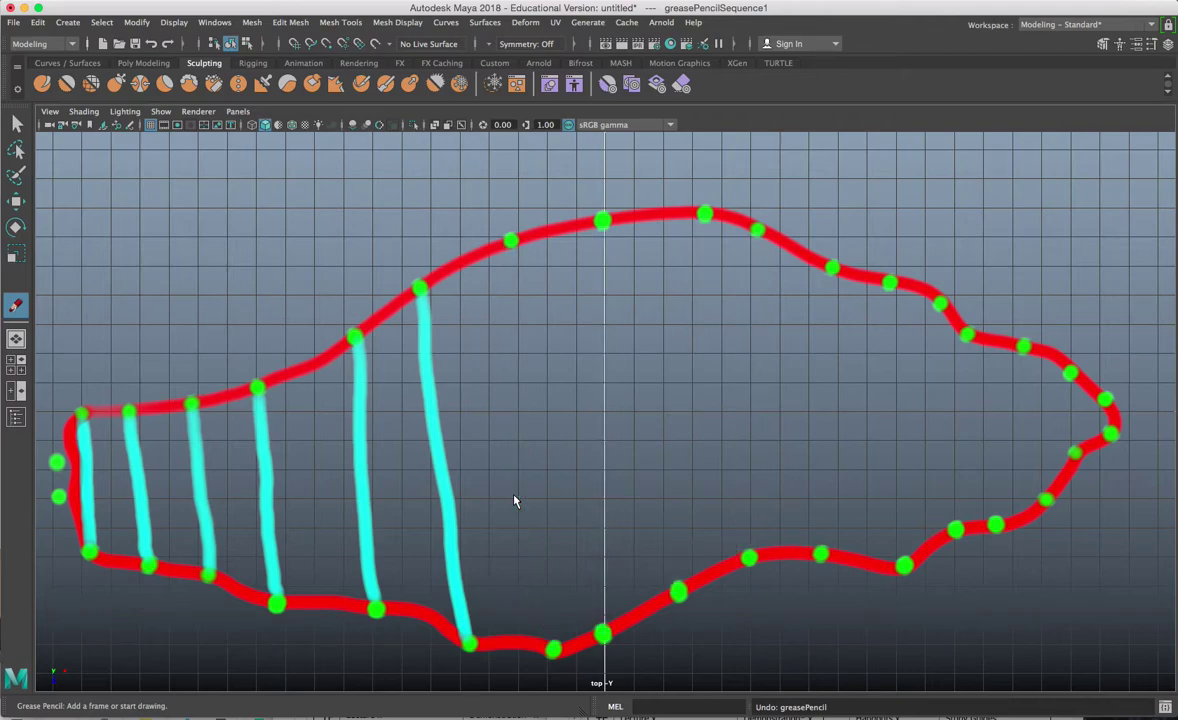
pyautogui.hotkey('ctrl', 'z')
pyautogui.hotkey('ctrl', 'z')
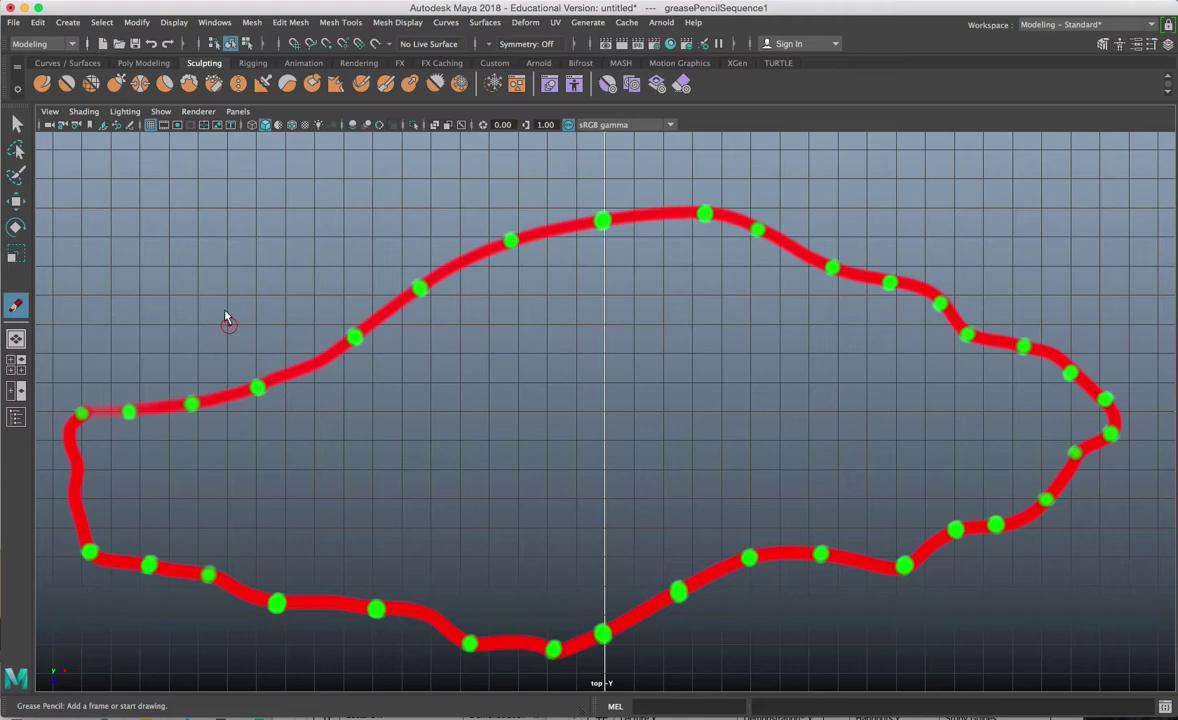
pyautogui.click(167, 46)
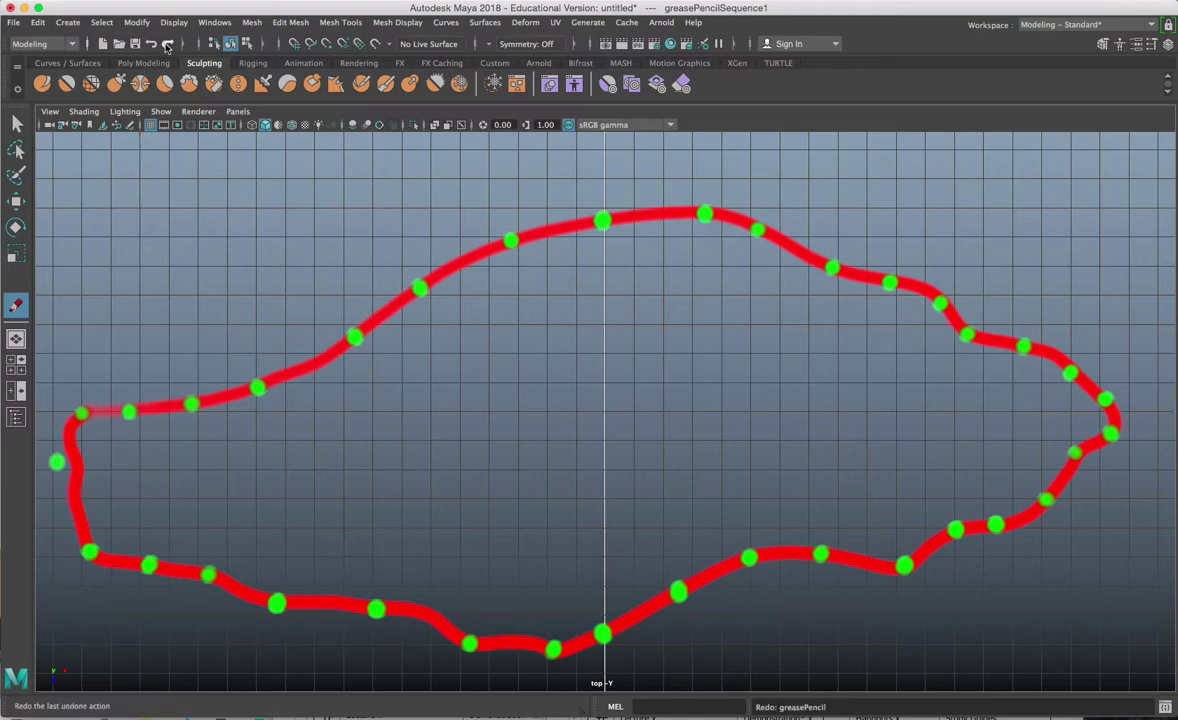
pyautogui.click(167, 46)
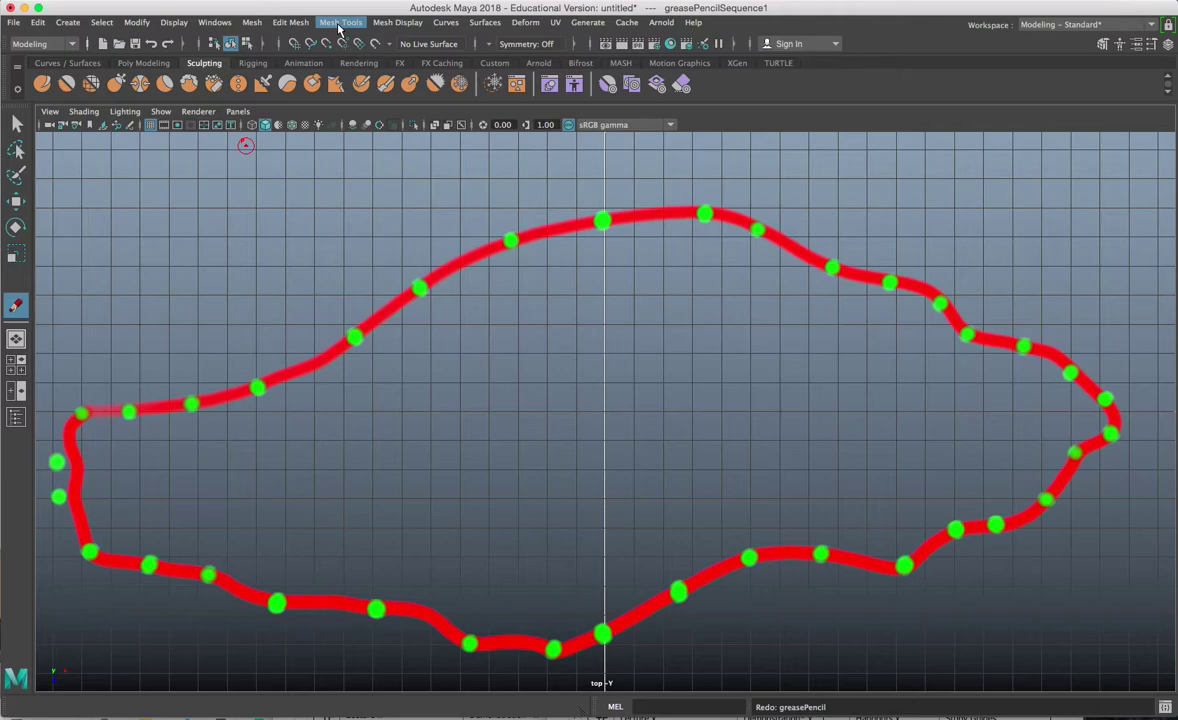
# - Create a trial seven-sided polygon in the middle of the outline with the Create Polygon tool, and delete it
pyautogui.click(396, 23)
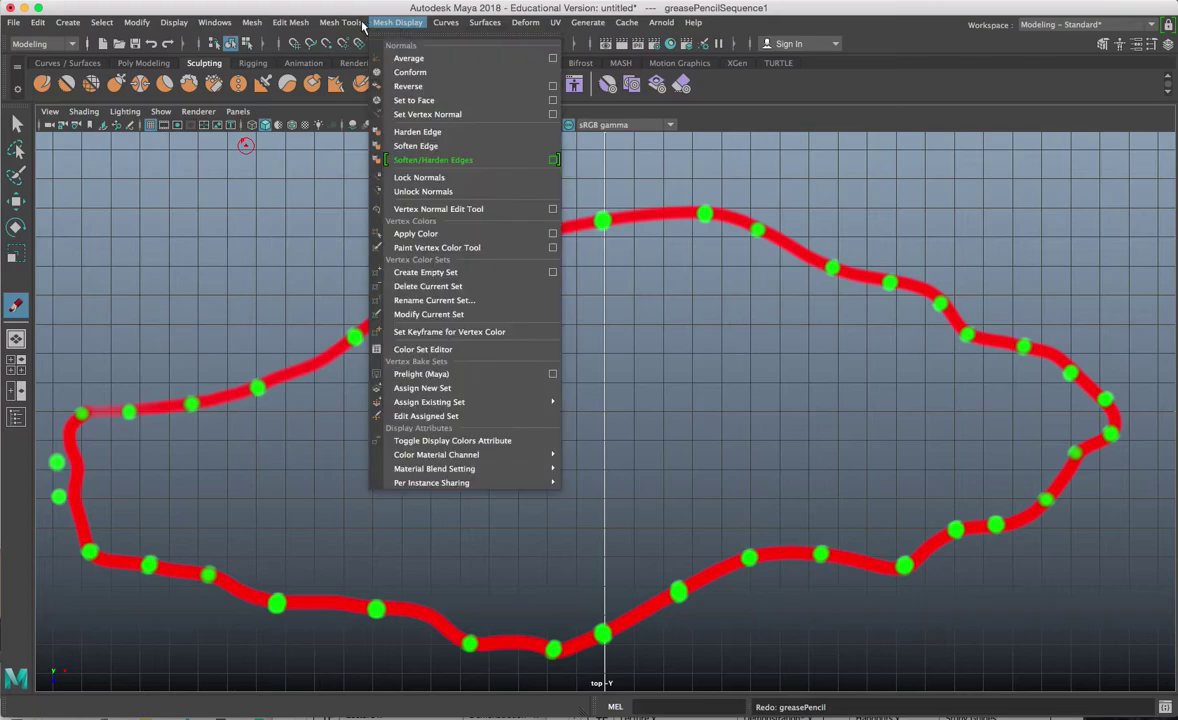
pyautogui.moveTo(341, 22)
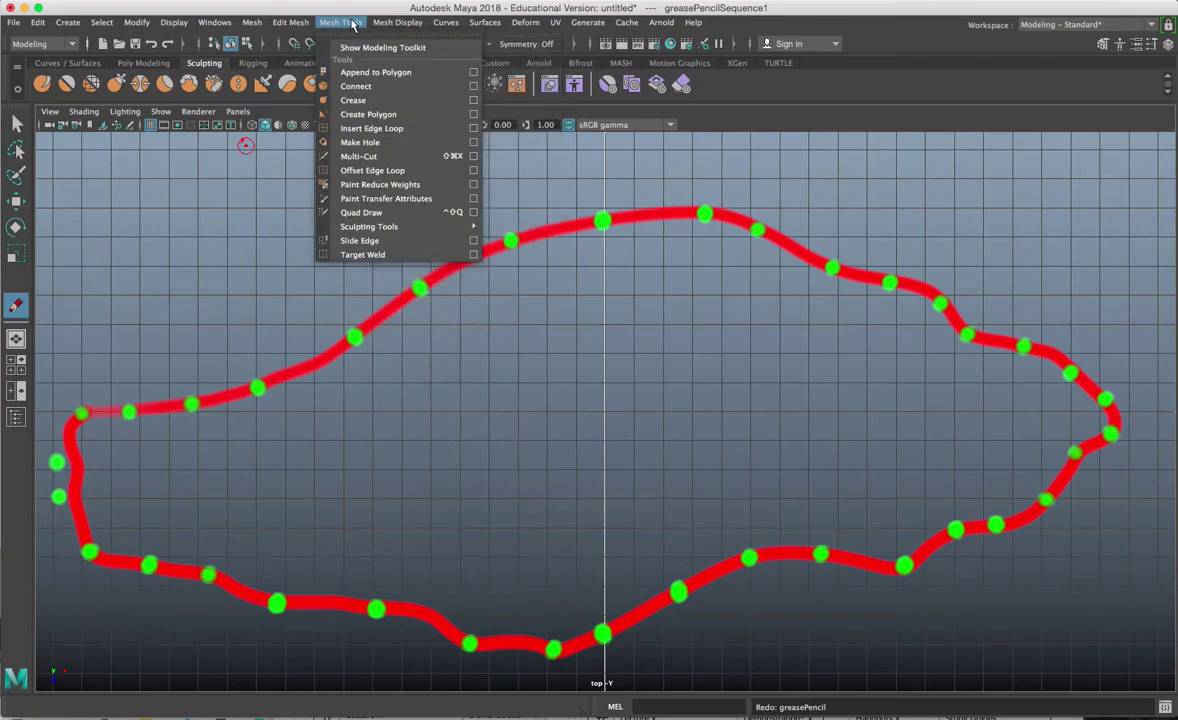
pyautogui.click(369, 115)
pyautogui.click(541, 283)
pyautogui.click(622, 279)
pyautogui.click(682, 365)
pyautogui.click(662, 443)
pyautogui.click(577, 465)
pyautogui.click(492, 430)
pyautogui.click(477, 345)
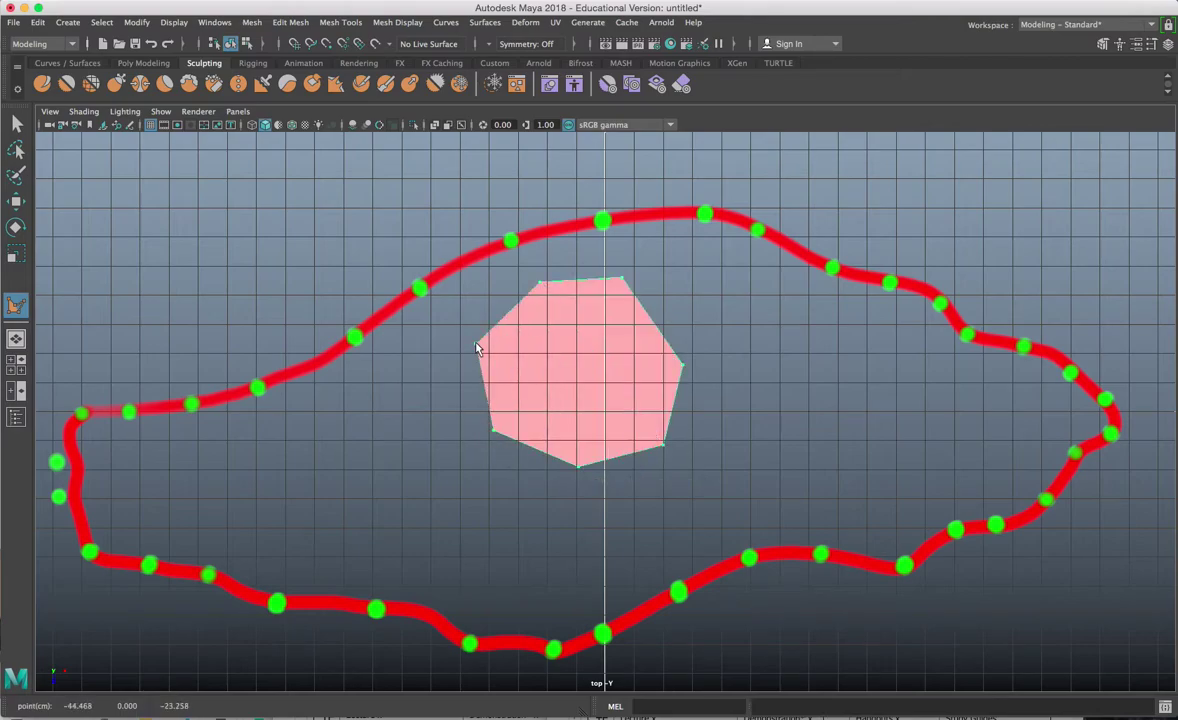
pyautogui.press('Return')
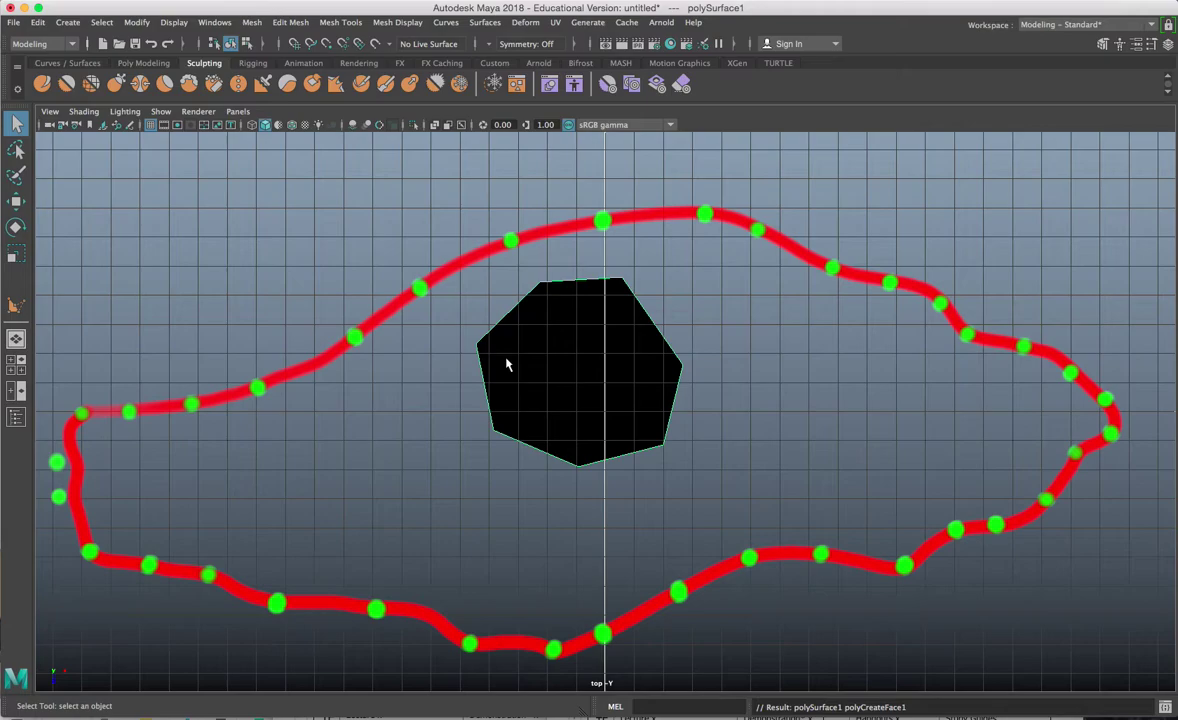
pyautogui.press('Delete')
# - Create a trial four-sided polygon in the middle of the outline with the Create Polygon tool, and delete it
pyautogui.press('y')
pyautogui.click(600, 308)
pyautogui.click(496, 351)
pyautogui.click(496, 461)
pyautogui.click(661, 369)
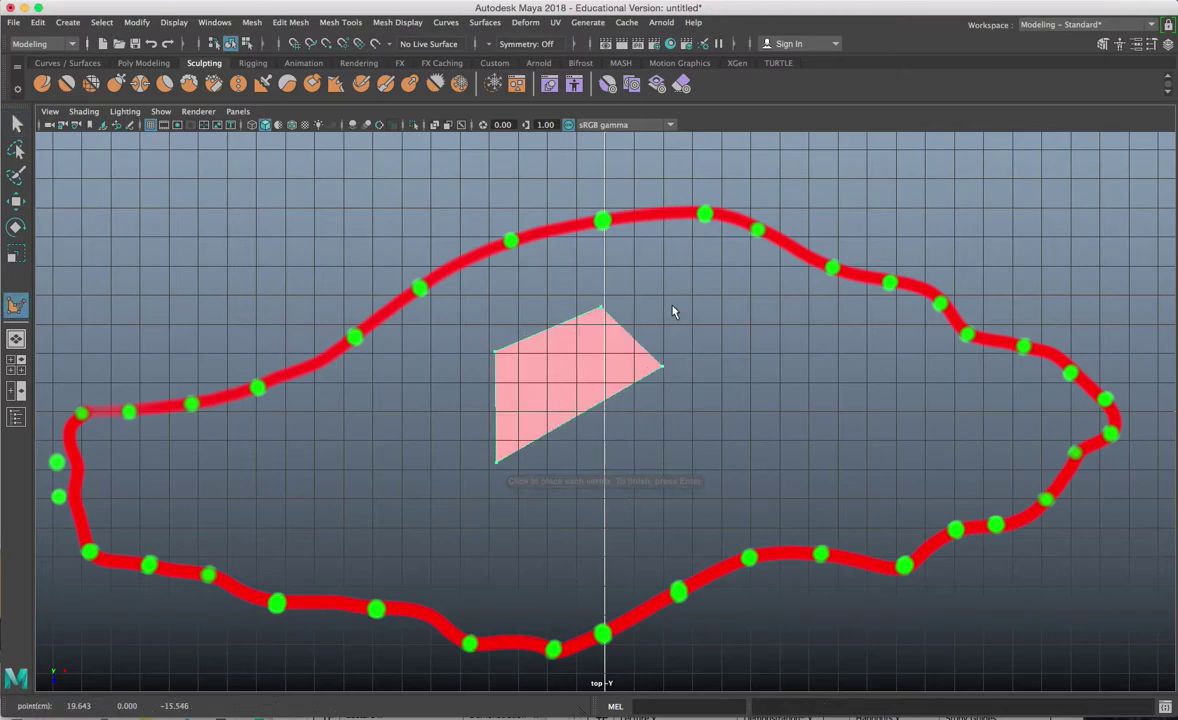
pyautogui.press('Return')
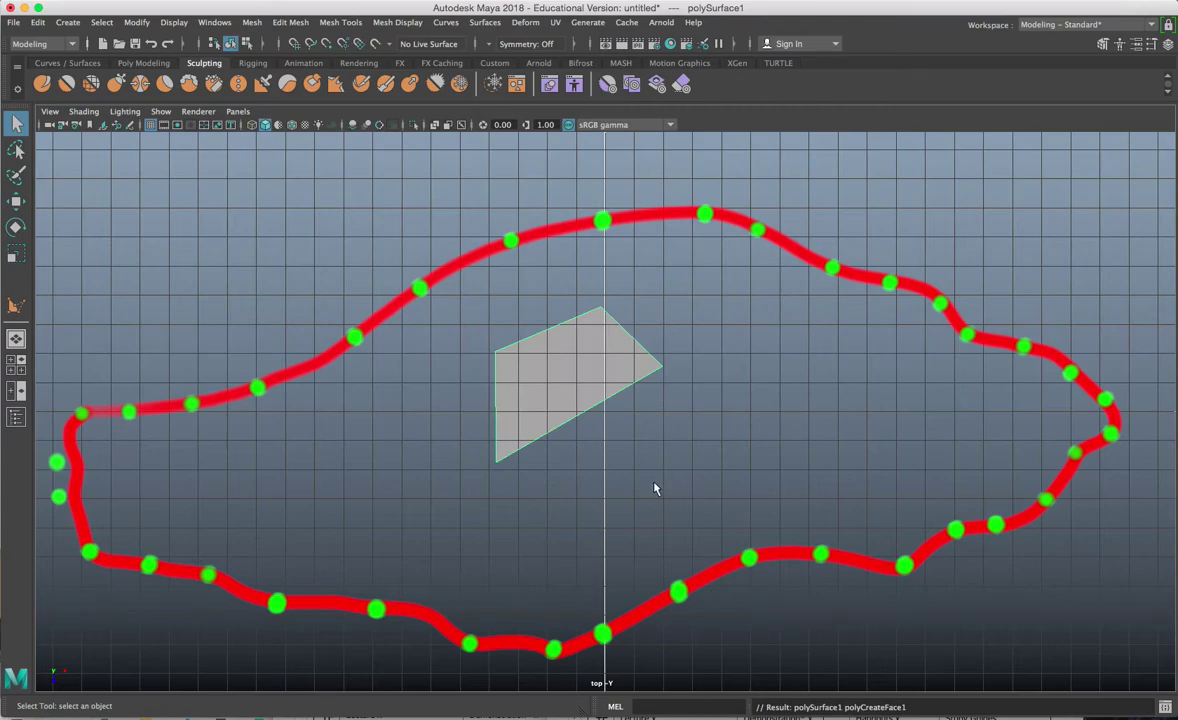
pyautogui.press('Delete')
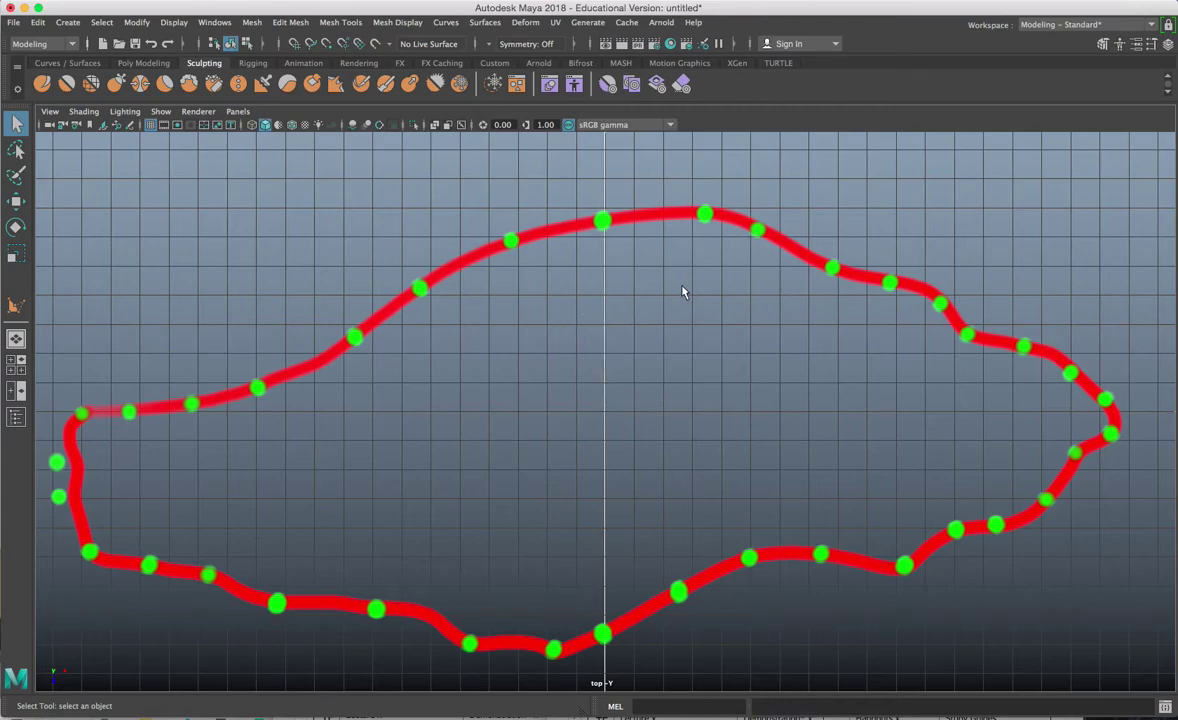
# - Create a polygon with a vertex on every green dot, counterclockwise from the upper dot on the centre line, including the two outside the left edge
pyautogui.press('y')
pyautogui.click(603, 221)
pyautogui.click(511, 241)
pyautogui.click(420, 289)
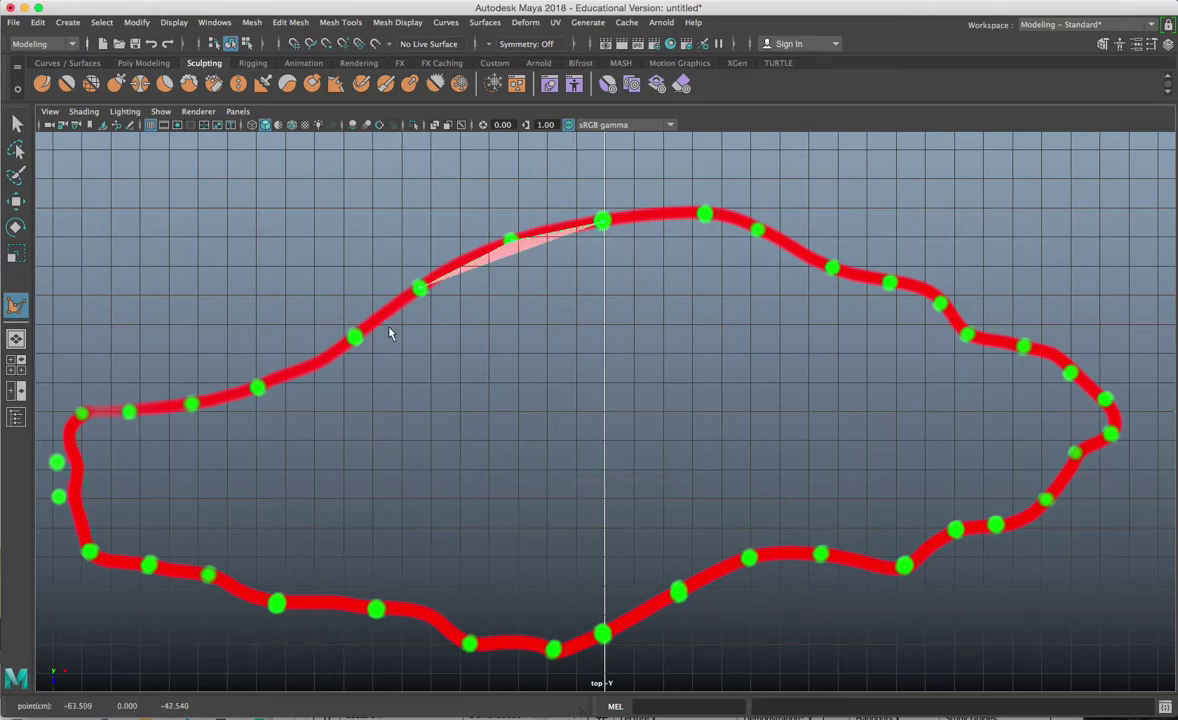
pyautogui.click(356, 339)
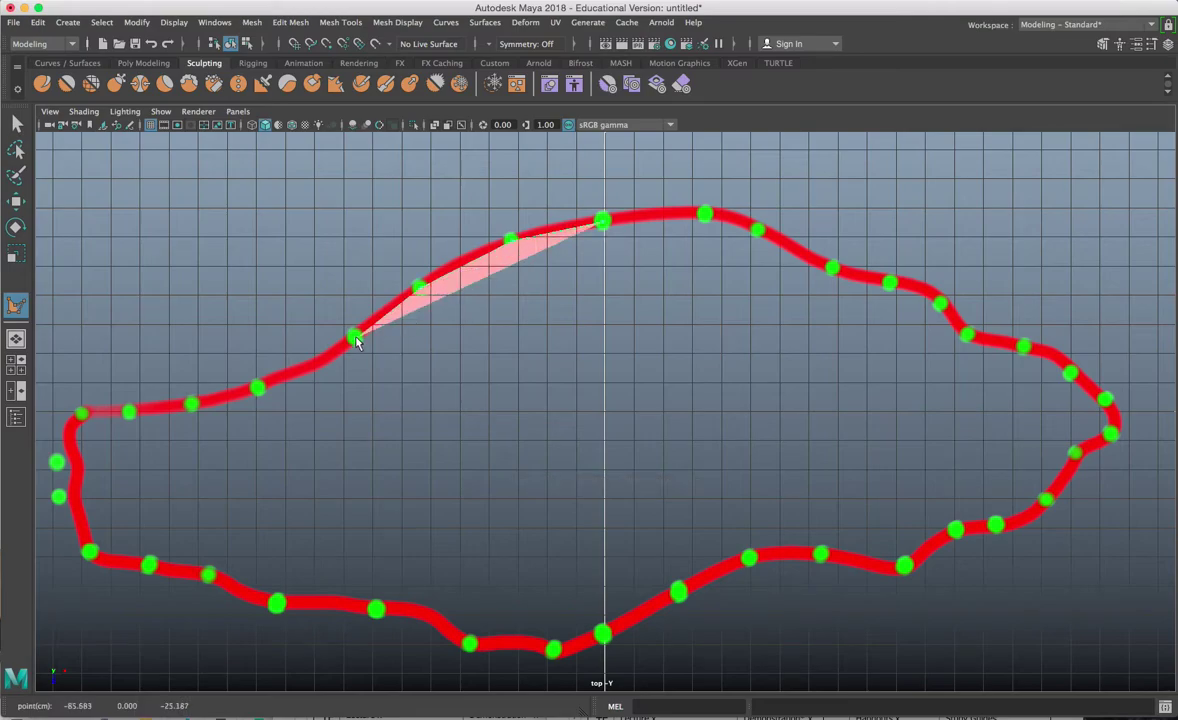
pyautogui.click(257, 388)
pyautogui.click(192, 404)
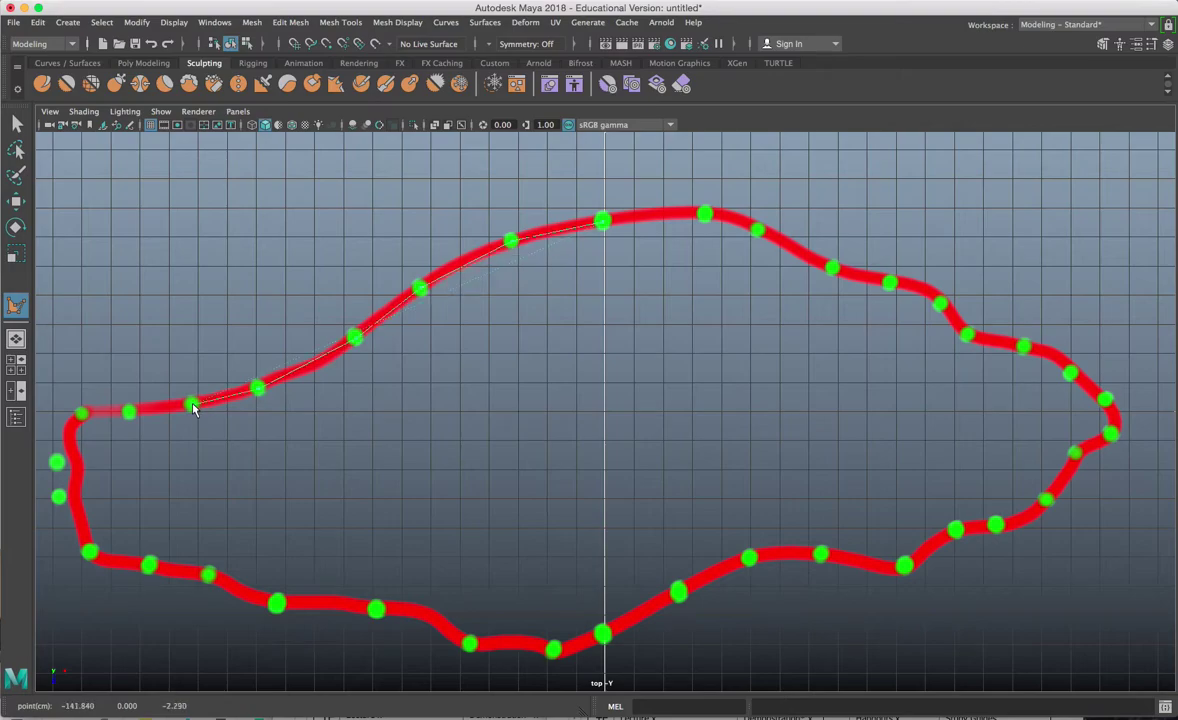
pyautogui.click(128, 412)
pyautogui.click(81, 413)
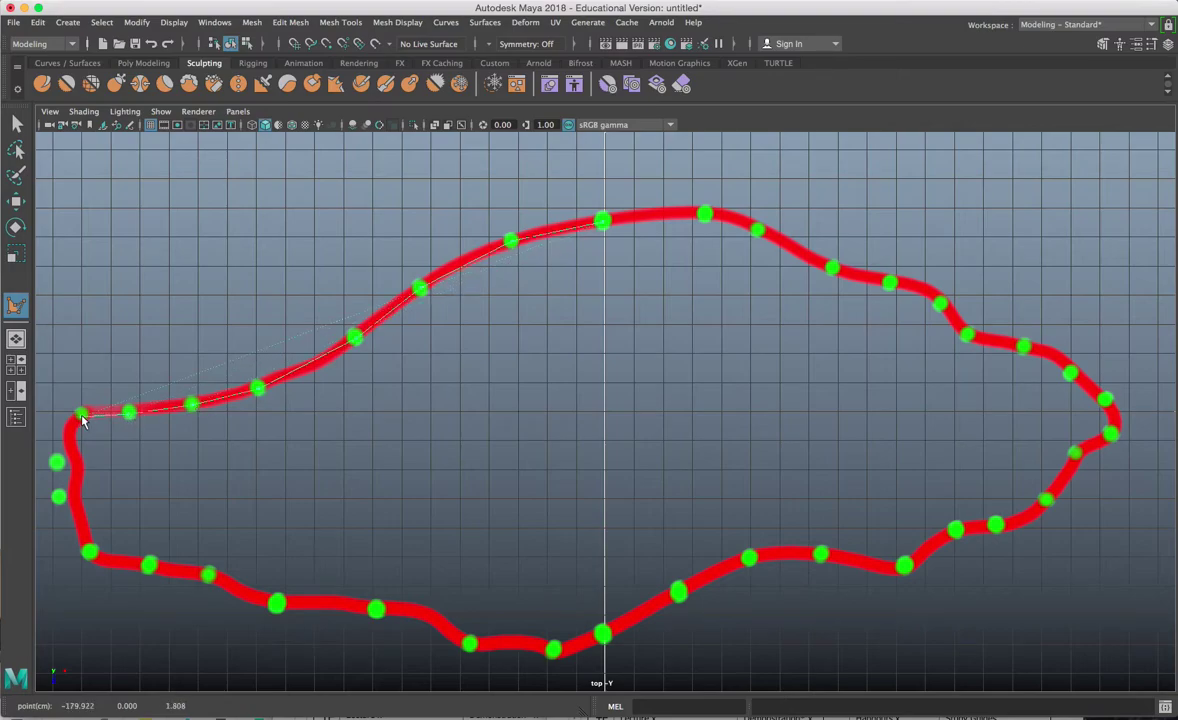
pyautogui.click(57, 463)
pyautogui.click(58, 496)
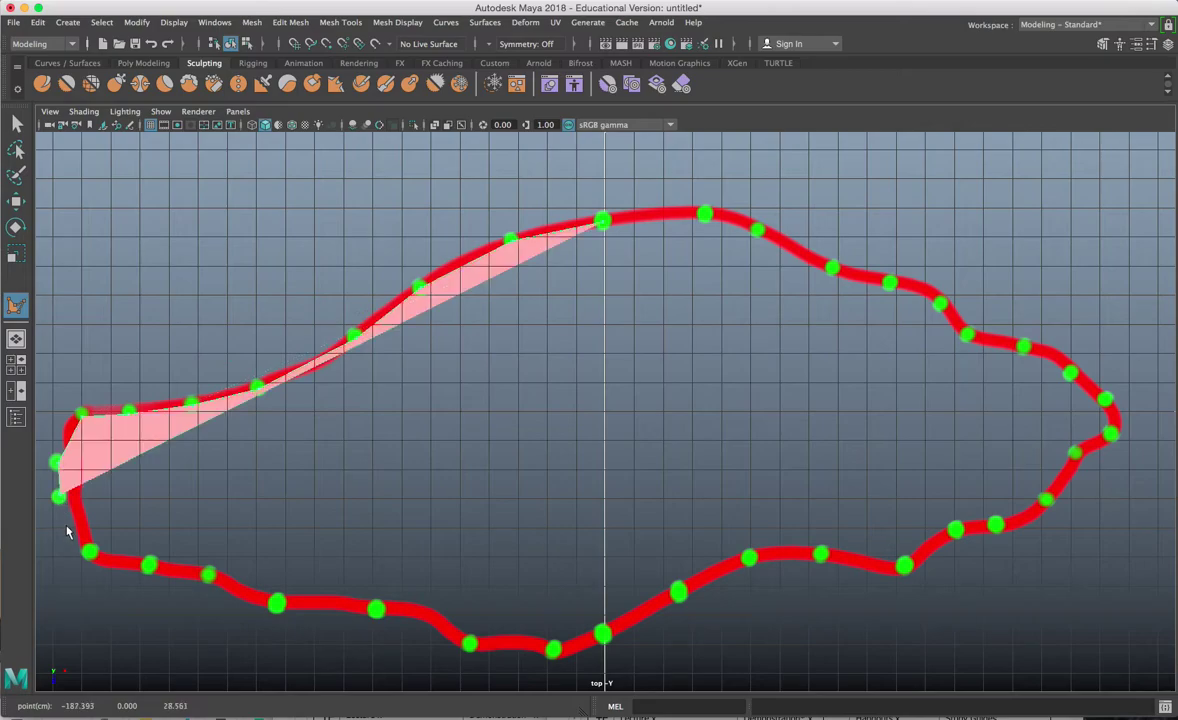
pyautogui.click(89, 554)
pyautogui.click(147, 569)
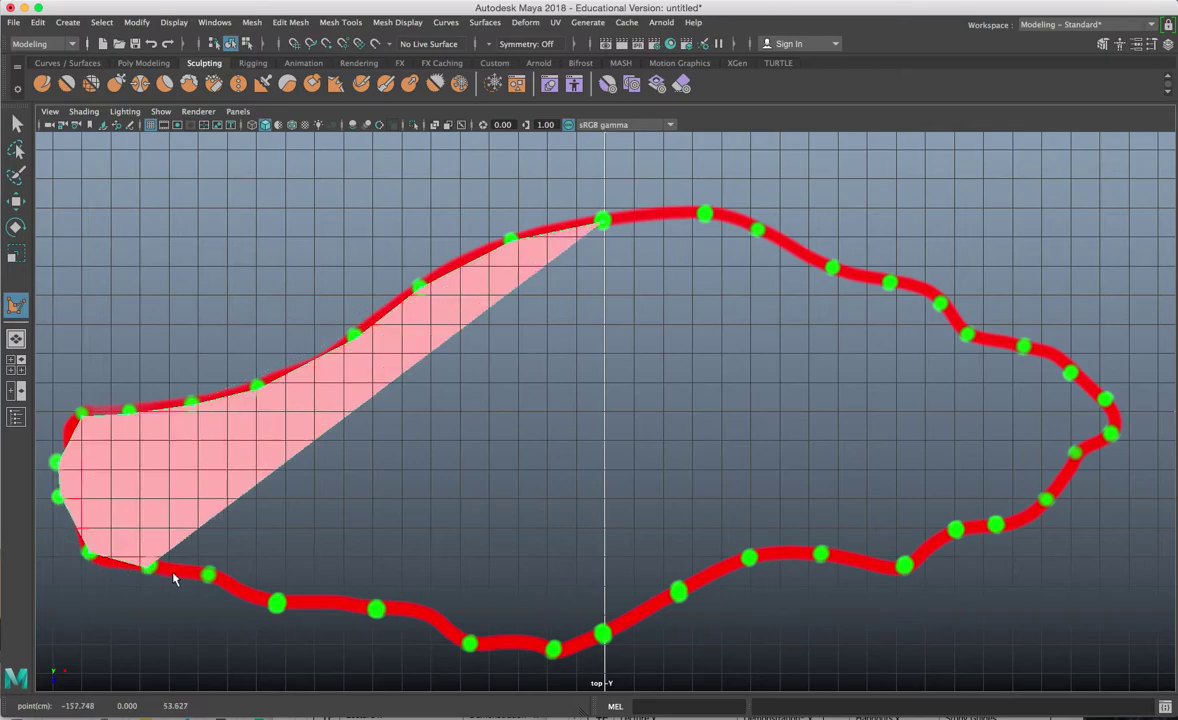
pyautogui.click(207, 575)
pyautogui.click(278, 605)
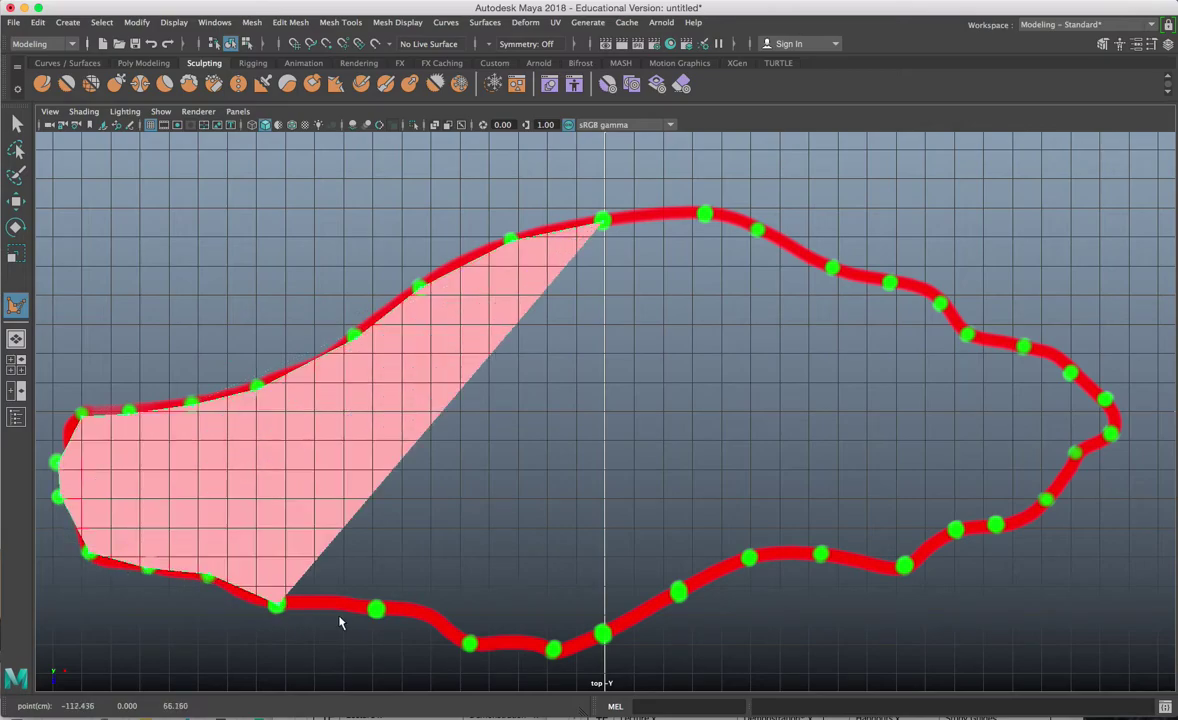
pyautogui.click(377, 610)
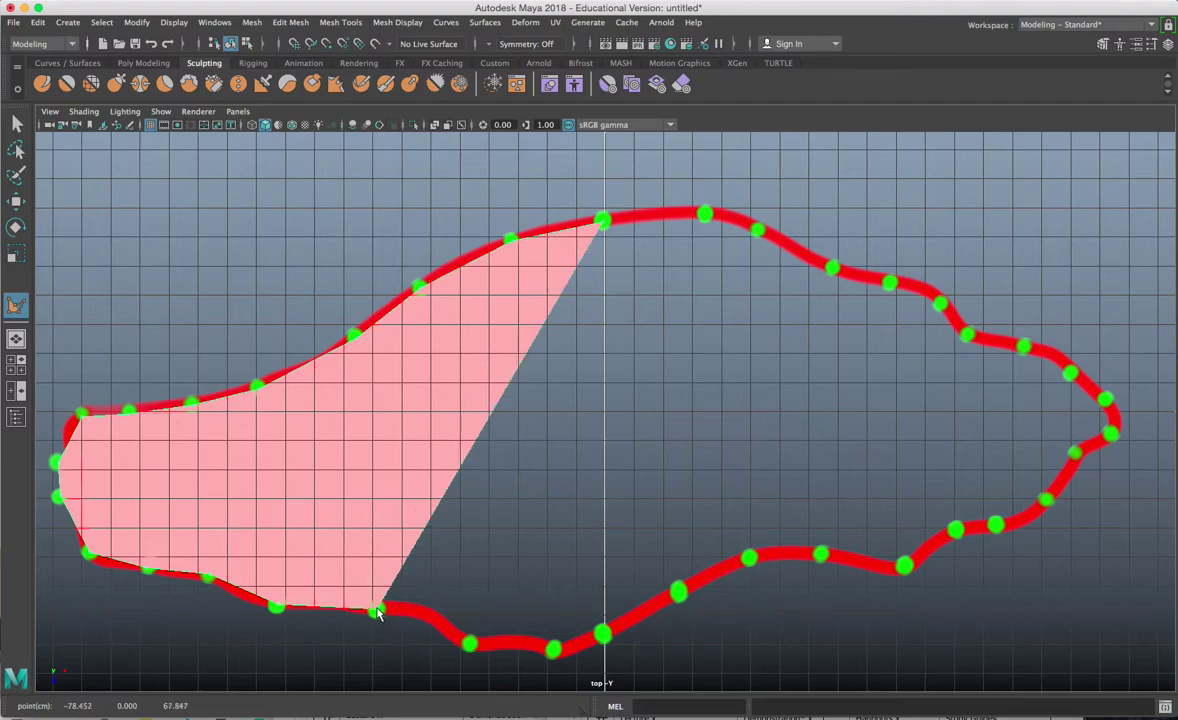
pyautogui.click(471, 644)
pyautogui.click(553, 649)
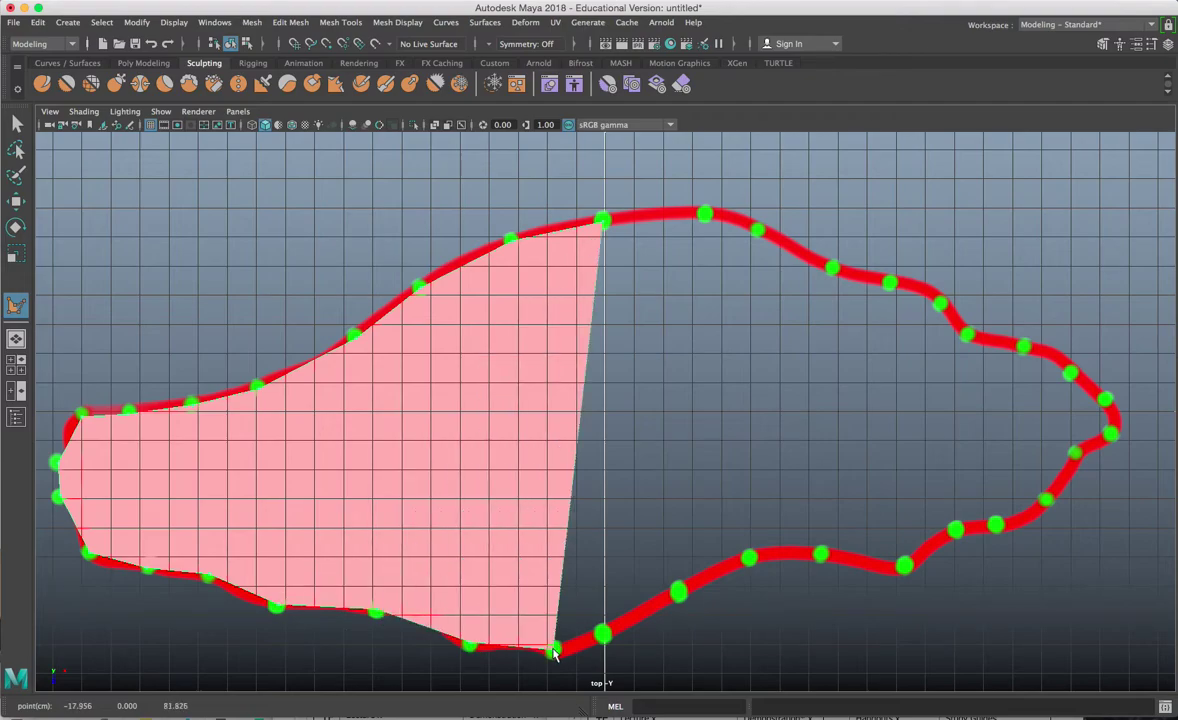
pyautogui.click(601, 635)
pyautogui.click(678, 594)
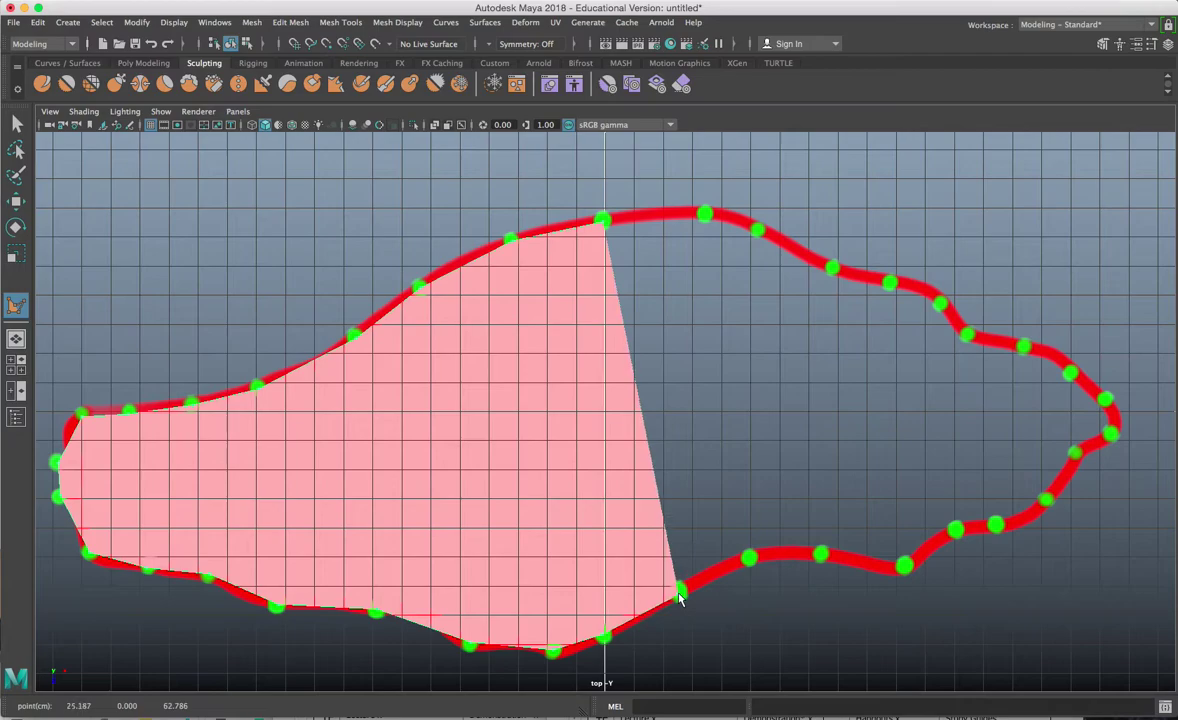
pyautogui.click(749, 557)
pyautogui.click(821, 556)
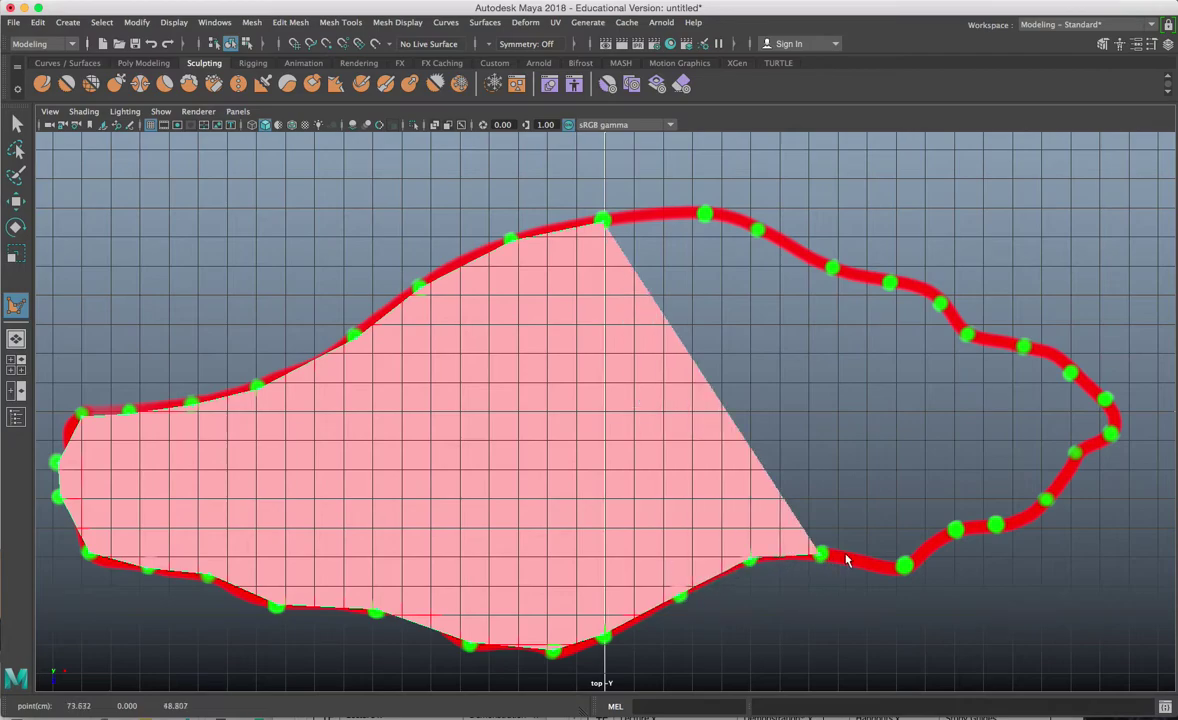
pyautogui.click(905, 567)
pyautogui.click(956, 530)
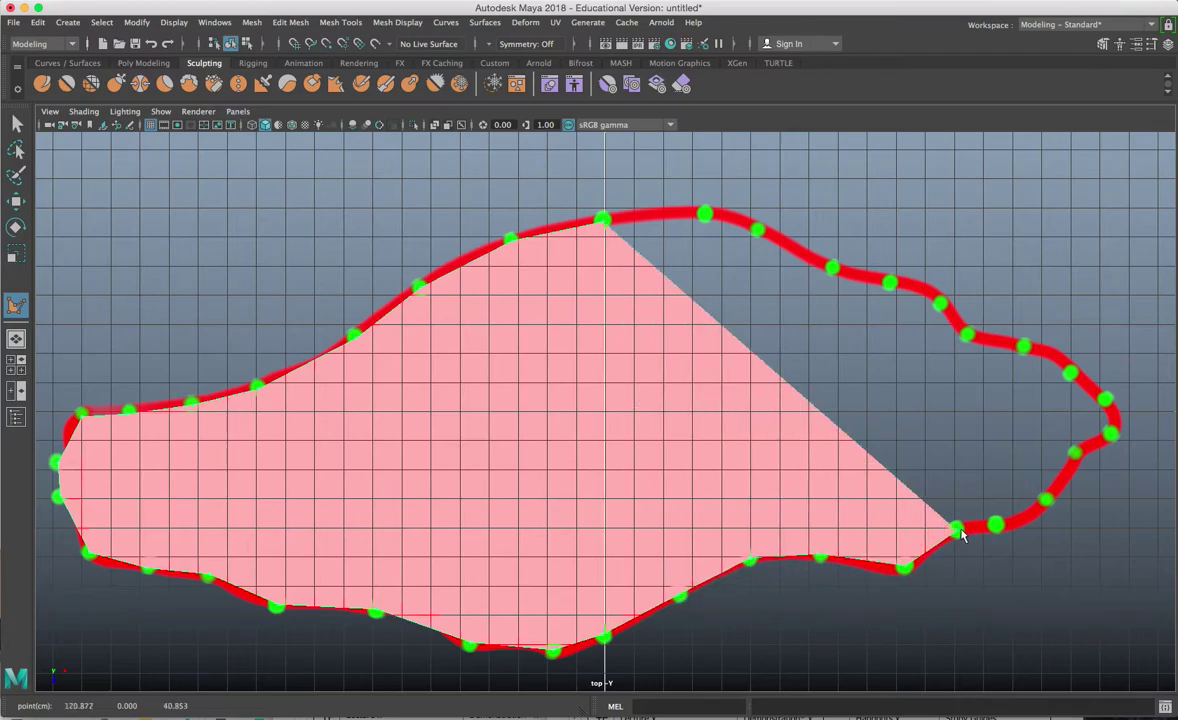
pyautogui.click(997, 527)
pyautogui.click(1046, 500)
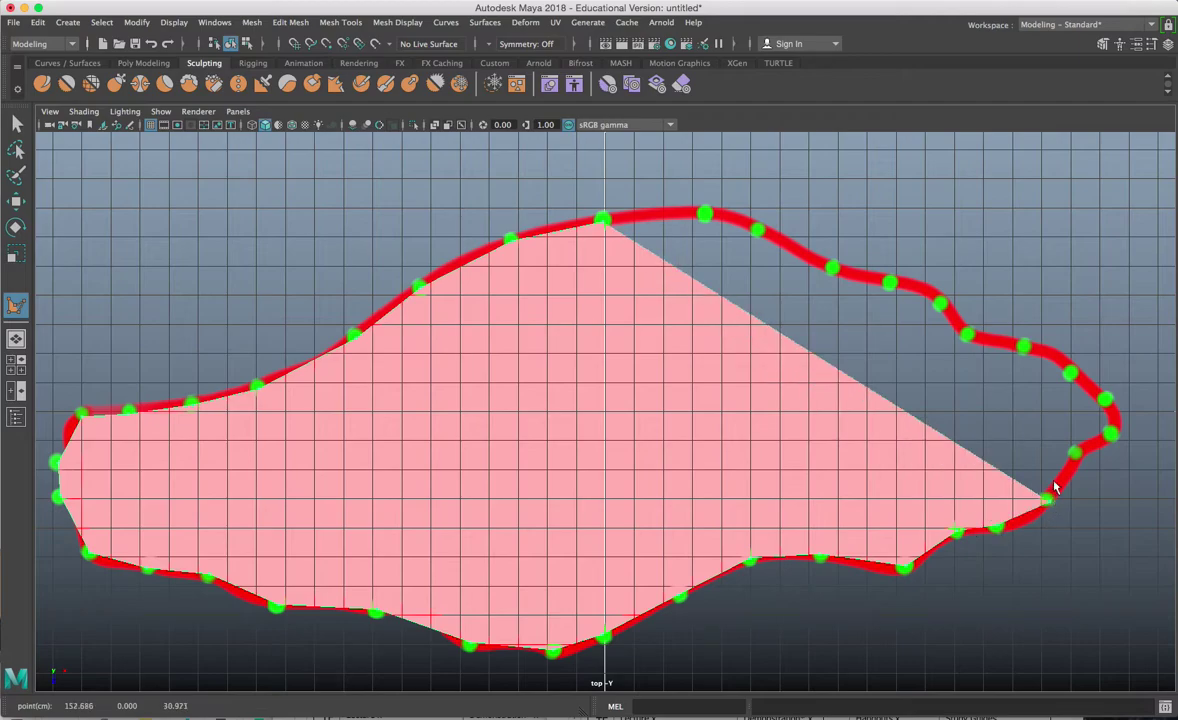
pyautogui.click(1075, 456)
pyautogui.click(1111, 430)
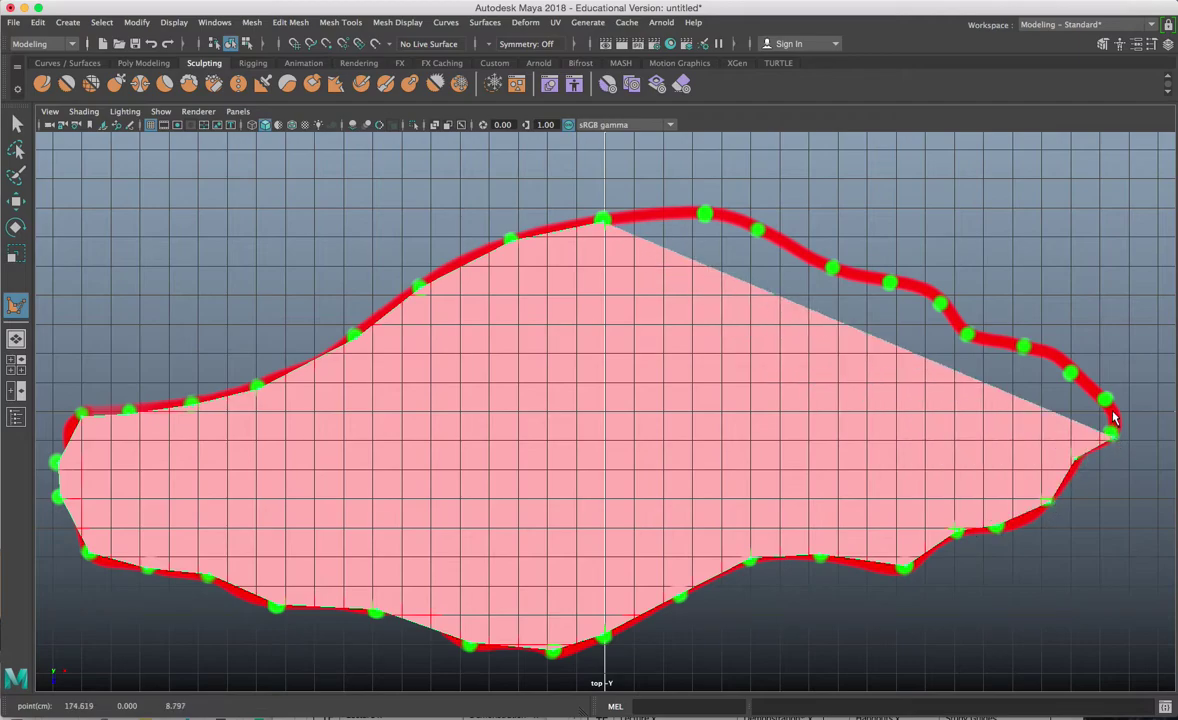
pyautogui.click(1106, 401)
pyautogui.click(1070, 373)
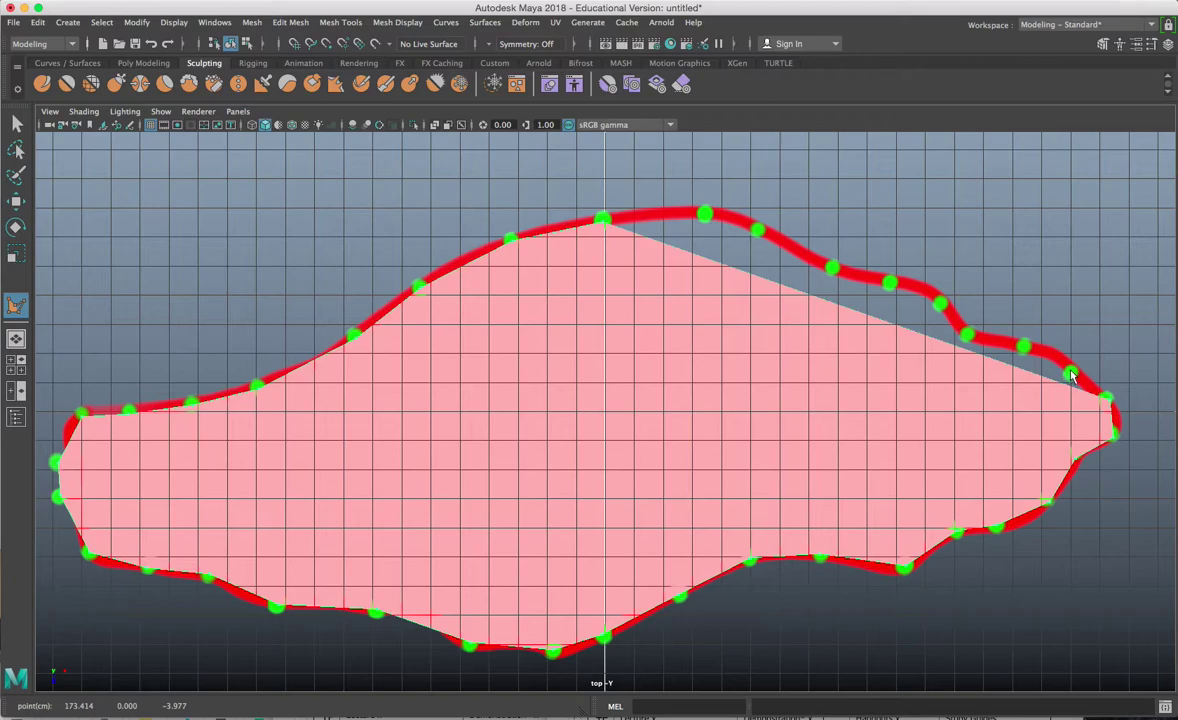
pyautogui.click(1023, 346)
pyautogui.click(967, 333)
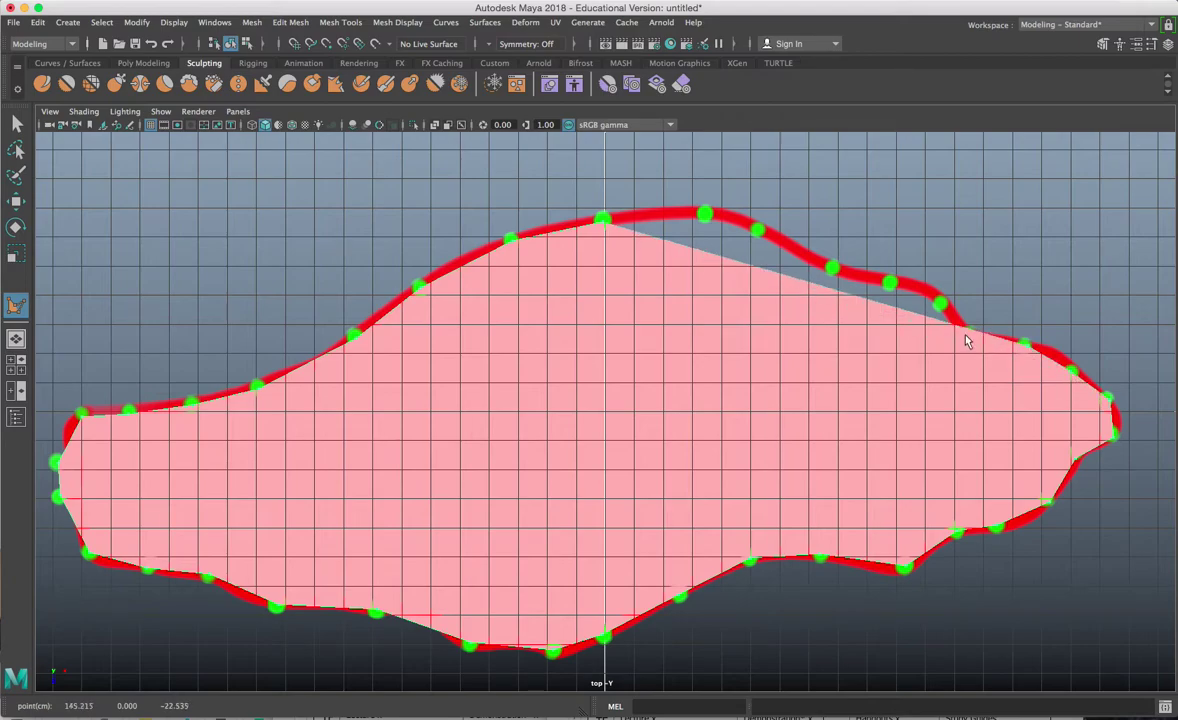
pyautogui.click(941, 305)
pyautogui.click(889, 283)
pyautogui.click(832, 267)
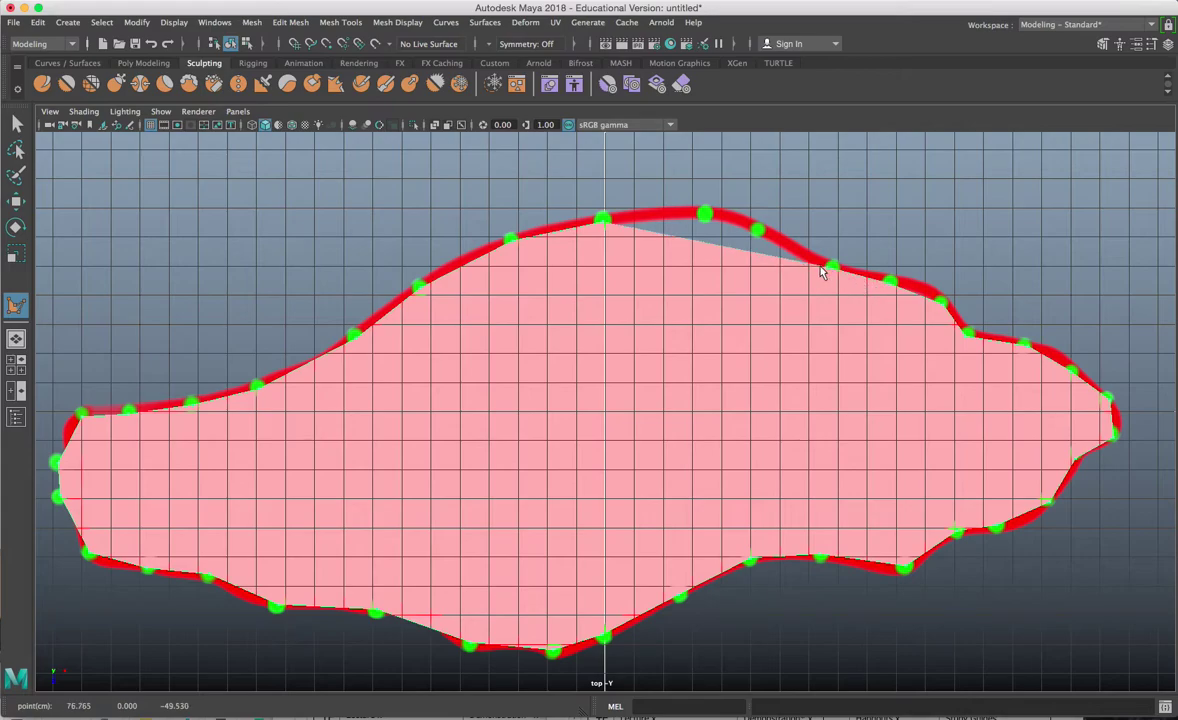
pyautogui.click(758, 231)
pyautogui.click(705, 213)
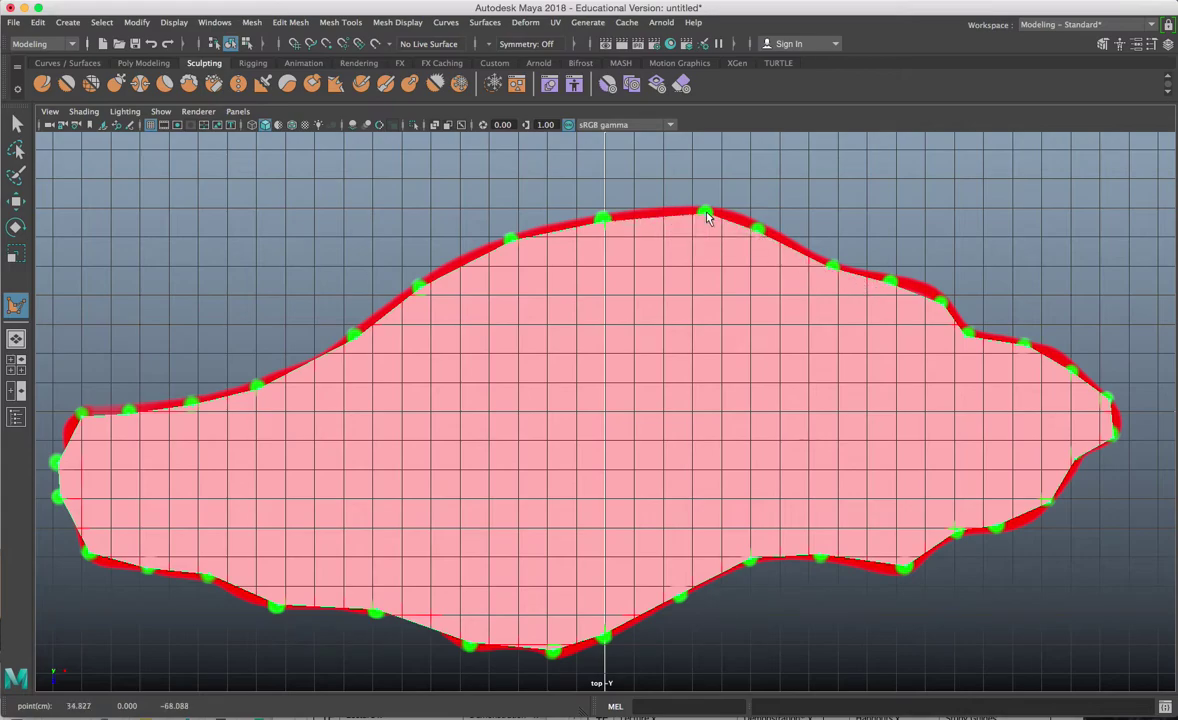
pyautogui.press('Return')
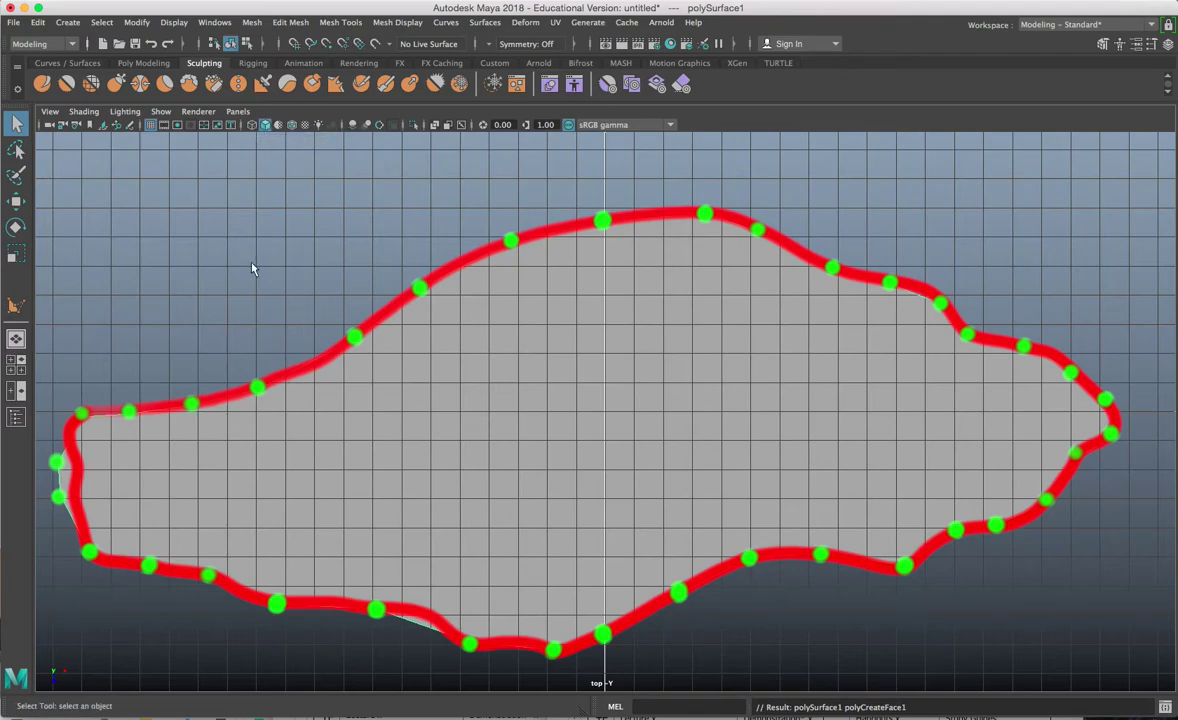
# - Delete the Grease Pencil frame holding the red outline and green dots, close the Grease Pencil window and activate the Move tool
pyautogui.click(128, 127)
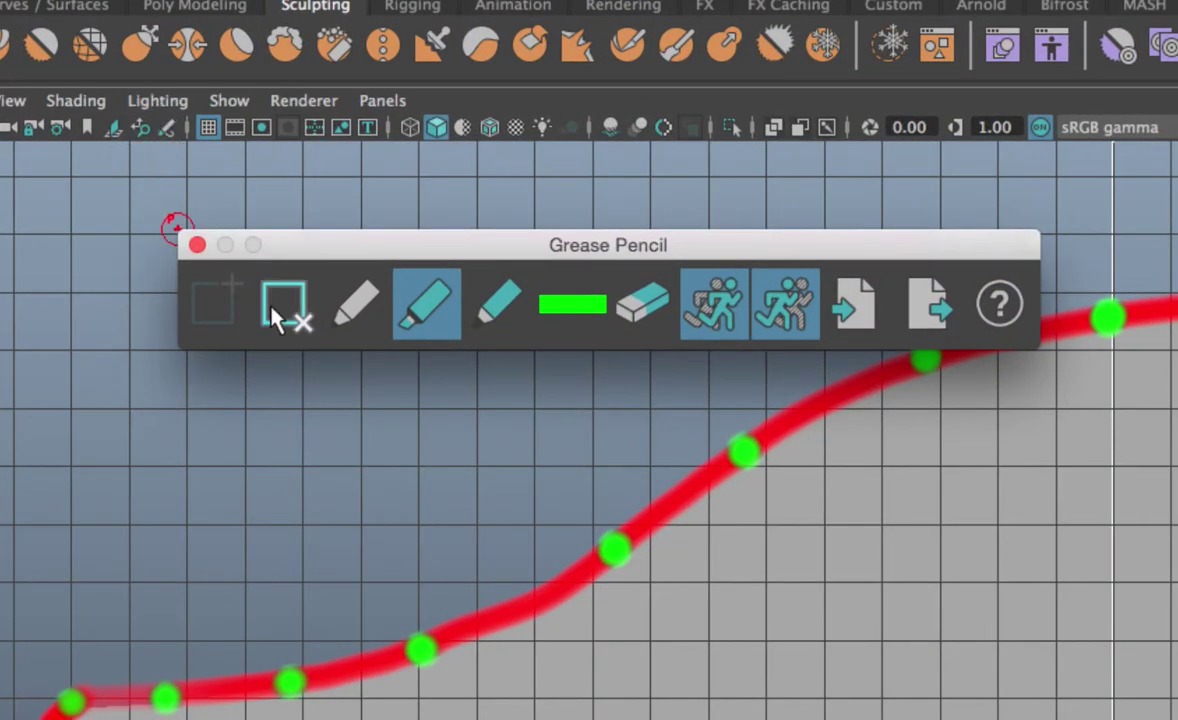
pyautogui.click(292, 313)
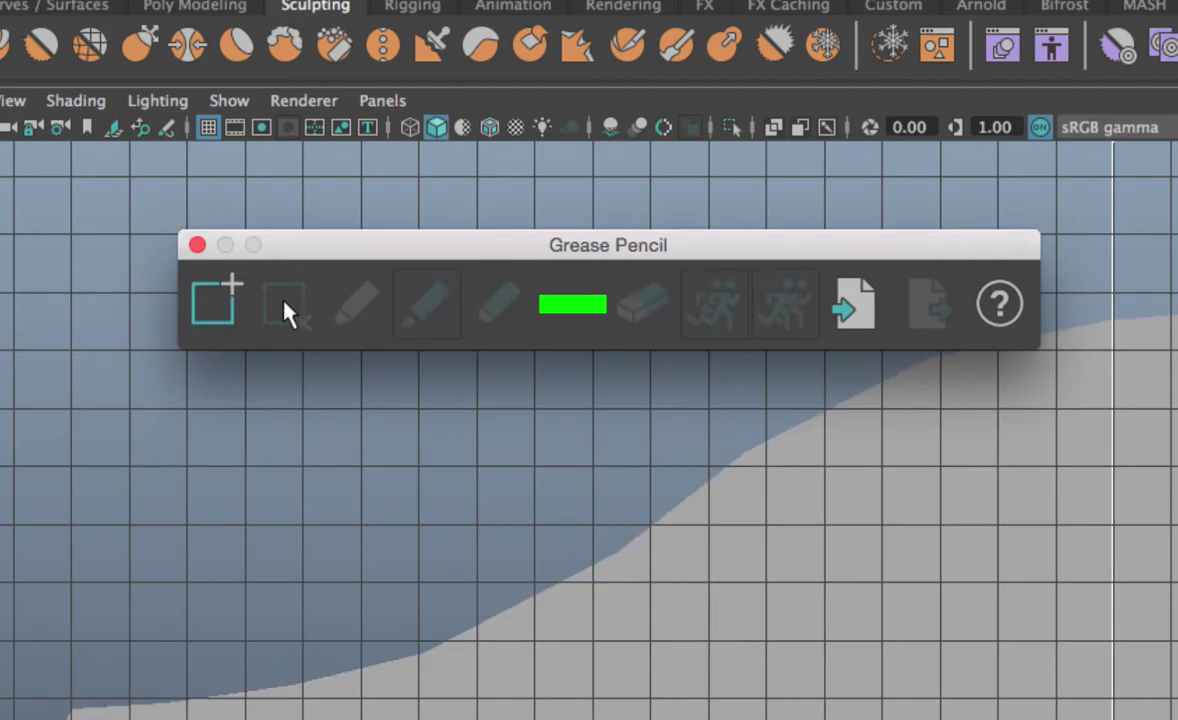
pyautogui.click(197, 246)
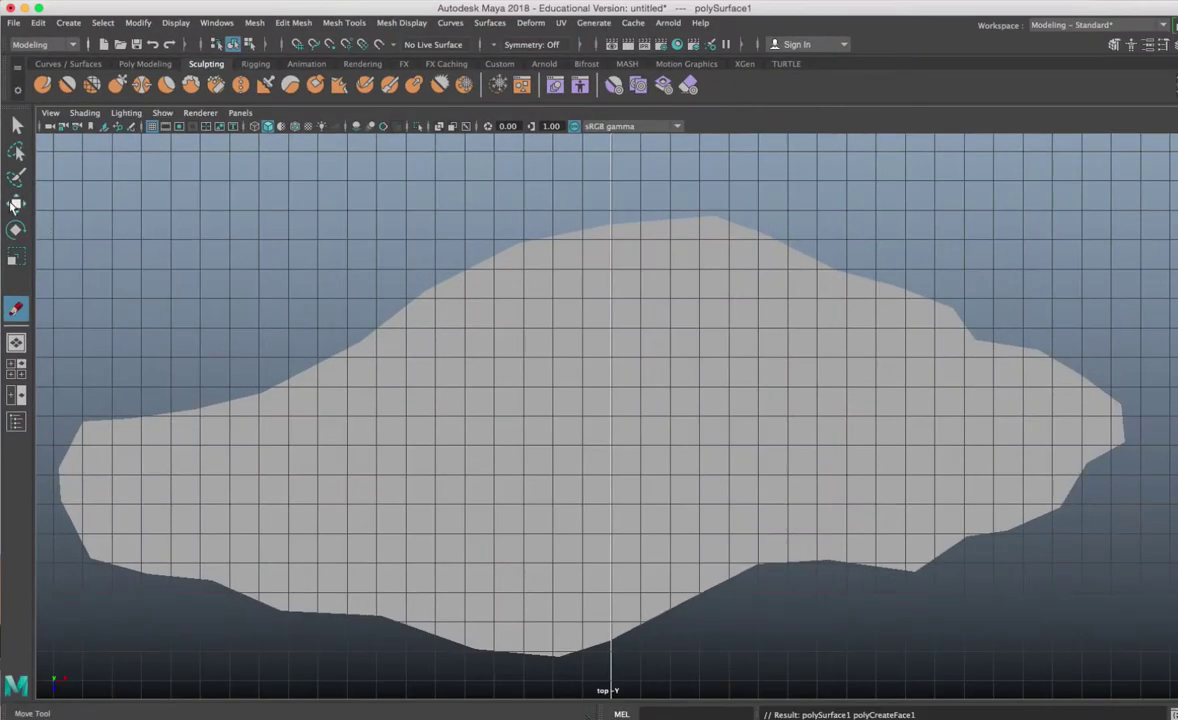
pyautogui.click(15, 204)
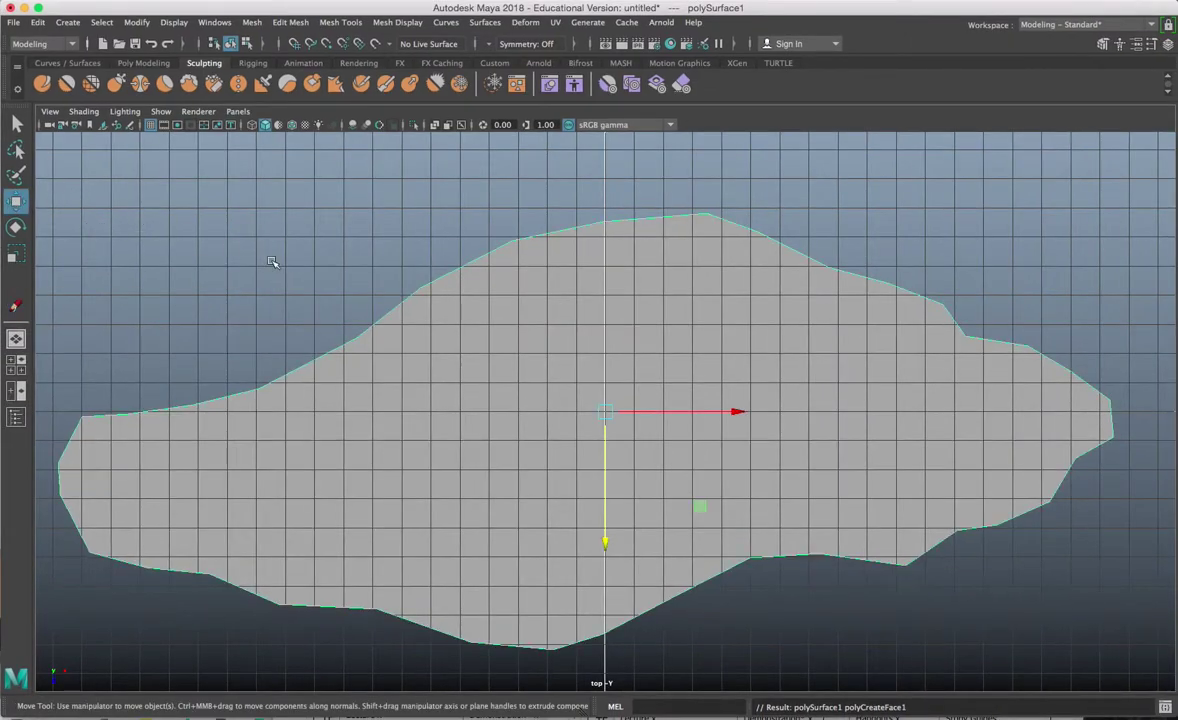
pyautogui.click(373, 325)
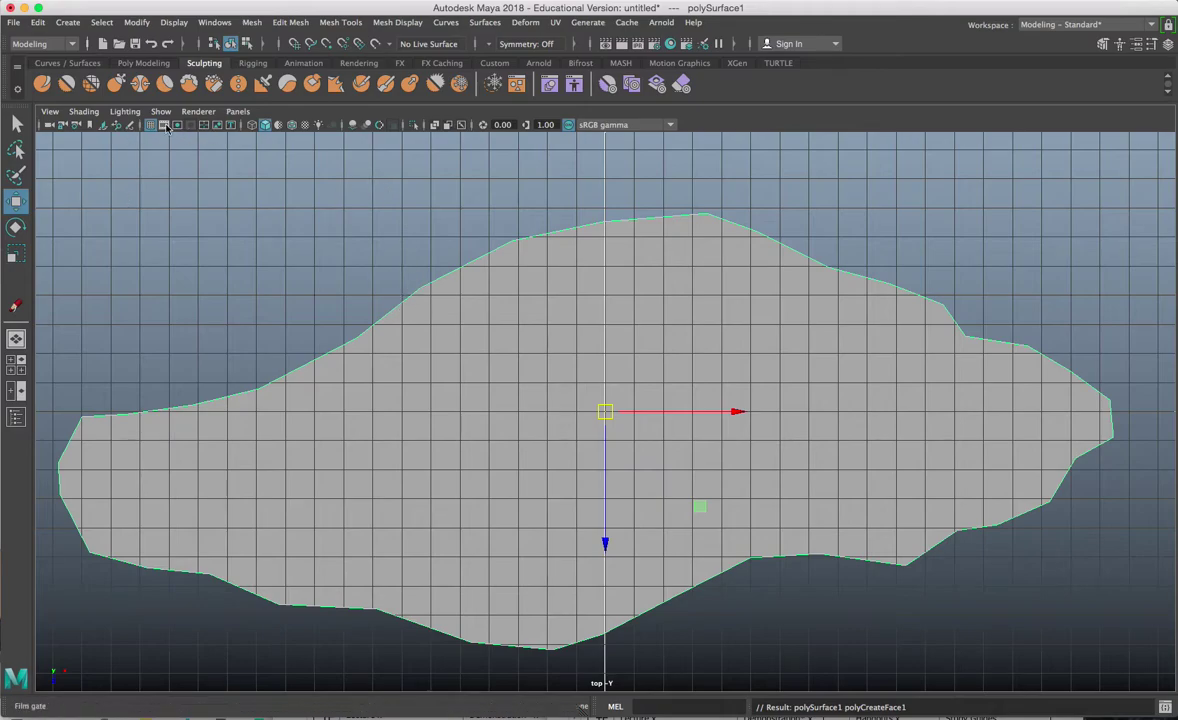
# - Hide the viewport grid, deselect the polygon and turn on wireframe-on-shaded display
pyautogui.click(174, 22)
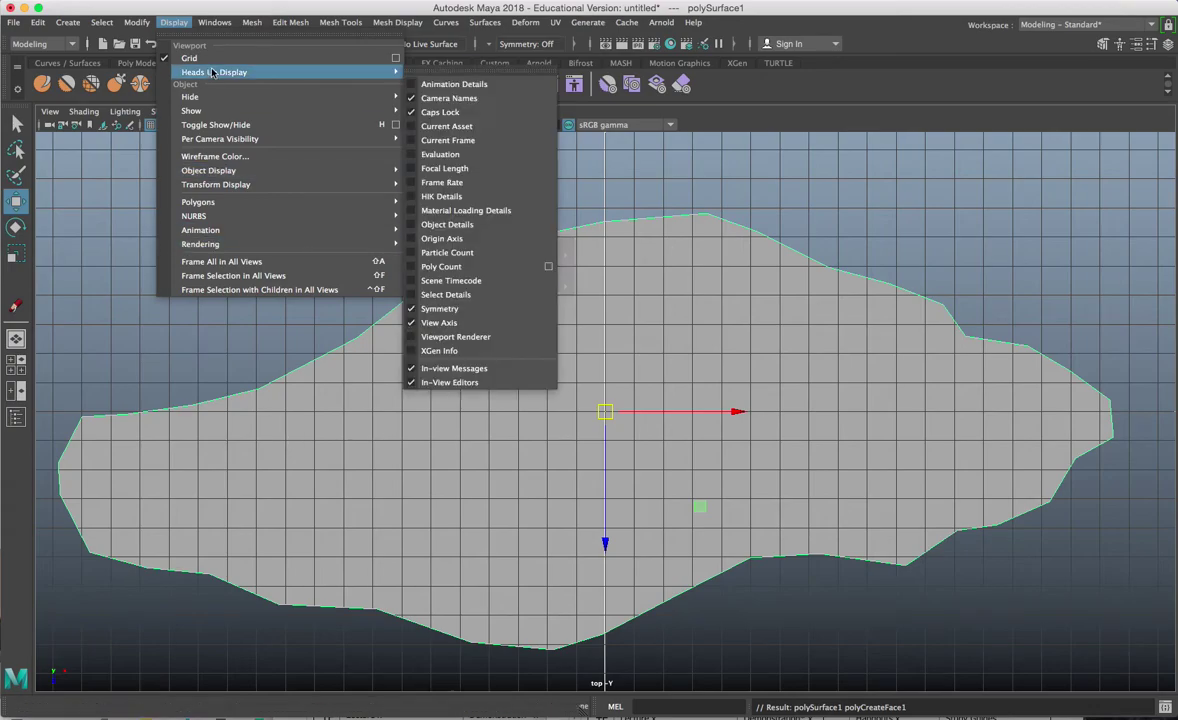
pyautogui.click(188, 58)
pyautogui.click(276, 235)
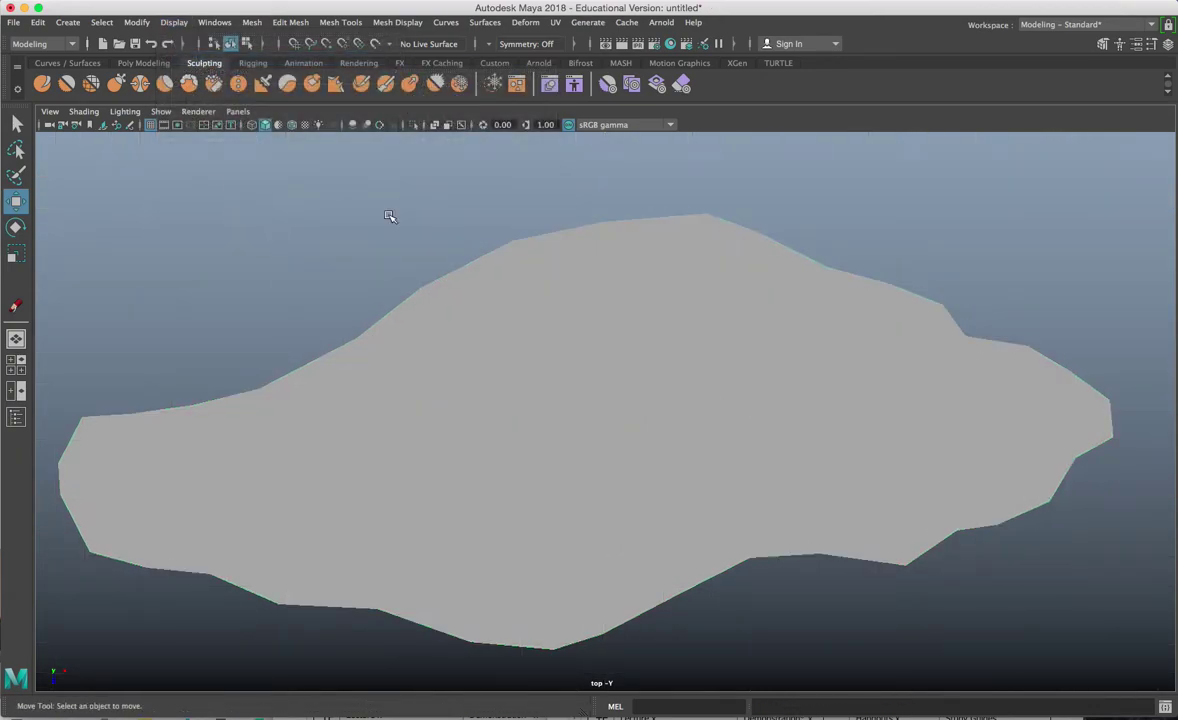
pyautogui.click(293, 127)
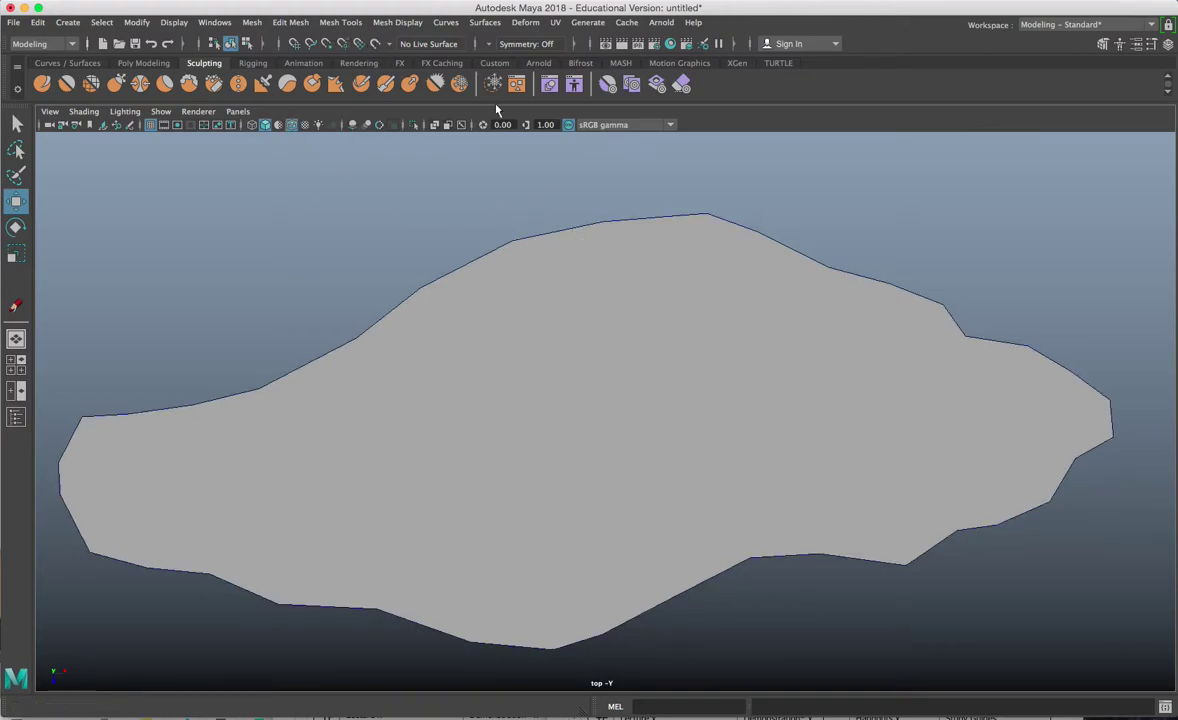
# - Switch the polygon to vertex mode and spread the two leftmost vertices apart vertically to broaden its left end
pyautogui.keyDown('alt'); pyautogui.moveTo(141, 361); pyautogui.dragTo(345, 310, button='middle'); pyautogui.keyUp('alt')
pyautogui.scroll(4, 342, 402)
pyautogui.keyDown('alt'); pyautogui.moveTo(342, 402); pyautogui.dragTo(527, 365, button='middle'); pyautogui.keyUp('alt')
pyautogui.scroll(1, 522, 387)
pyautogui.keyDown('alt'); pyautogui.moveTo(522, 387); pyautogui.dragTo(367, 334, button='right'); pyautogui.keyUp('alt')
pyautogui.click(330, 328)
pyautogui.moveTo(317, 301); pyautogui.dragTo(248, 316, button='right')
pyautogui.moveTo(241, 300); pyautogui.dragTo(320, 352)
pyautogui.moveTo(297, 331); pyautogui.dragTo(280, 307)
pyautogui.moveTo(230, 358); pyautogui.dragTo(308, 420)
pyautogui.moveTo(304, 293); pyautogui.dragTo(268, 347, button='middle')
pyautogui.moveTo(250, 284)
pyautogui.mouseDown()
pyautogui.moveTo(292, 321)
pyautogui.moveTo(263, 273)
pyautogui.mouseUp()
pyautogui.moveTo(216, 376); pyautogui.dragTo(297, 492)
pyautogui.moveTo(297, 492); pyautogui.dragTo(292, 511, button='middle')
pyautogui.scroll(-5, 480, 425)
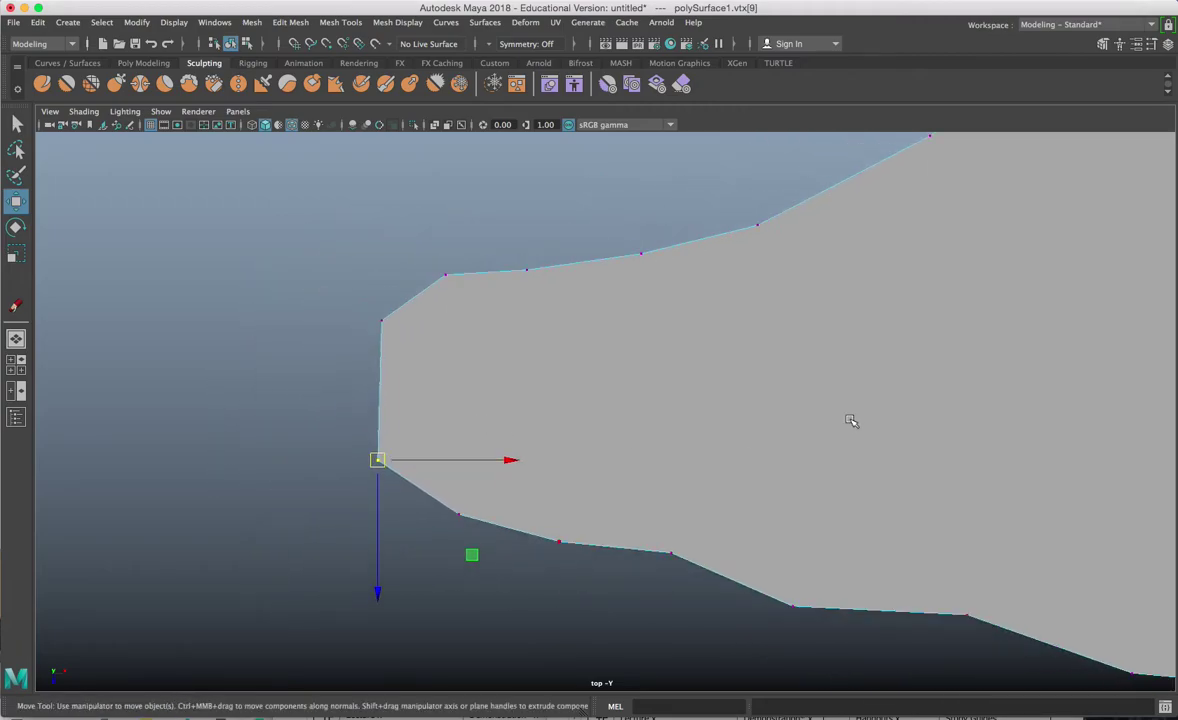
# - Reposition vertices around the polygon's right tip and return to object mode
pyautogui.keyDown('alt'); pyautogui.moveTo(1003, 406); pyautogui.dragTo(516, 446, button='middle'); pyautogui.keyUp('alt')
pyautogui.scroll(-2, 700, 436)
pyautogui.scroll(8, 845, 425)
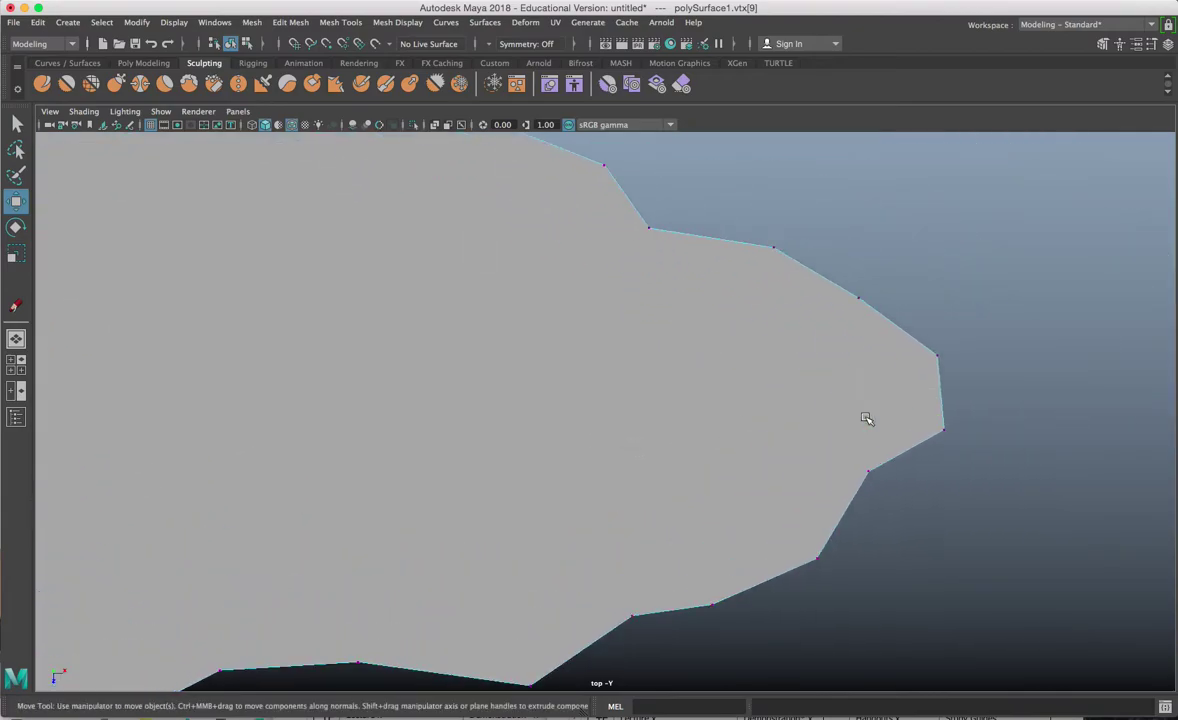
pyautogui.click(662, 347)
pyautogui.moveTo(669, 354); pyautogui.dragTo(633, 349)
pyautogui.moveTo(585, 384); pyautogui.dragTo(622, 452)
pyautogui.moveTo(555, 466); pyautogui.dragTo(570, 549)
pyautogui.moveTo(607, 439); pyautogui.dragTo(631, 498)
pyautogui.moveTo(525, 301); pyautogui.dragTo(574, 281, button='right')
# - Cut the polygon with Multi-Cut between the first pair of upper and lower vertices inside its left end, and return to object mode
pyautogui.keyDown('alt'); pyautogui.moveTo(576, 287); pyautogui.dragTo(597, 289, button='middle'); pyautogui.keyUp('alt')
pyautogui.scroll(-3, 450, 312)
pyautogui.keyDown('alt'); pyautogui.moveTo(318, 323); pyautogui.dragTo(1170, 309, button='middle'); pyautogui.keyUp('alt')
pyautogui.keyDown('alt'); pyautogui.moveTo(108, 358); pyautogui.dragTo(857, 278, button='middle'); pyautogui.keyUp('alt')
pyautogui.scroll(3, 520, 352)
pyautogui.keyDown('alt'); pyautogui.moveTo(444, 433); pyautogui.dragTo(419, 423, button='middle'); pyautogui.keyUp('alt')
pyautogui.click(340, 22)
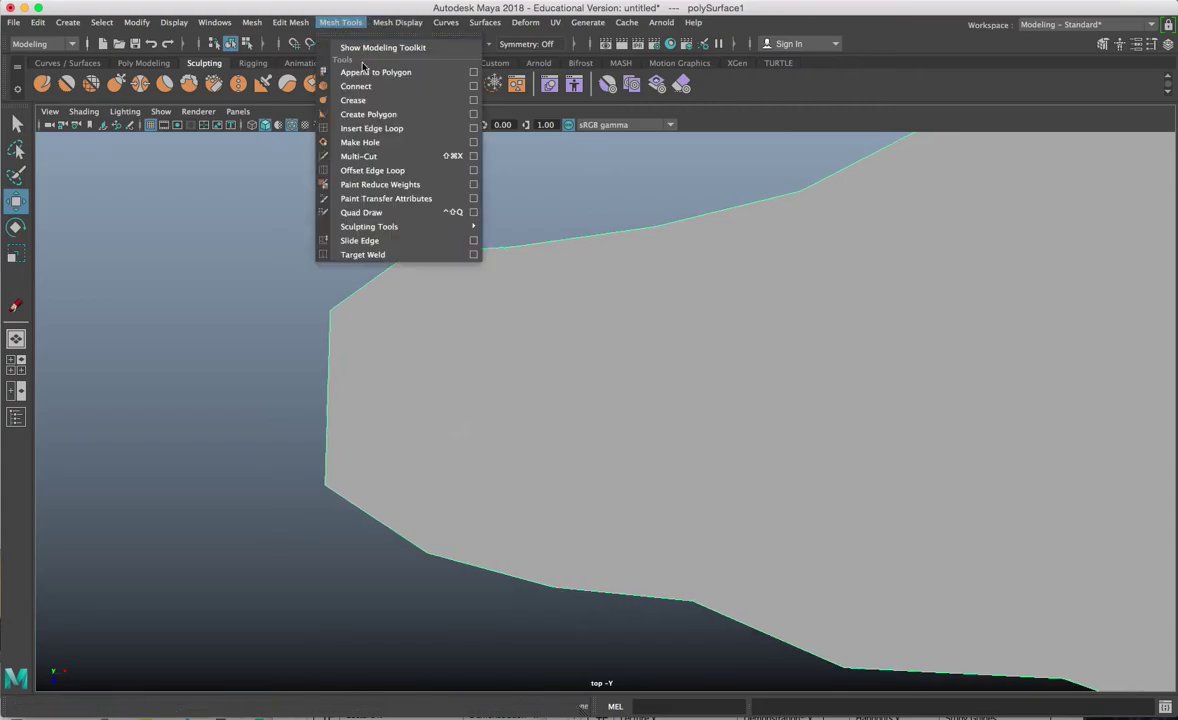
pyautogui.click(358, 156)
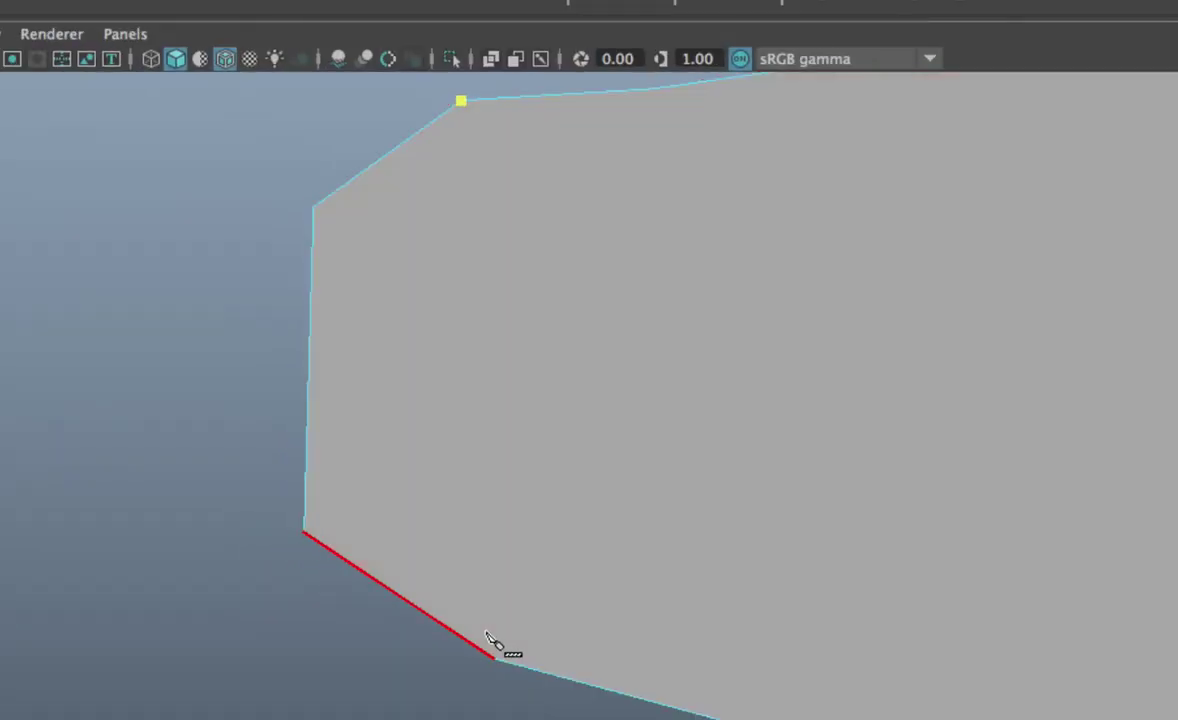
pyautogui.click(492, 659)
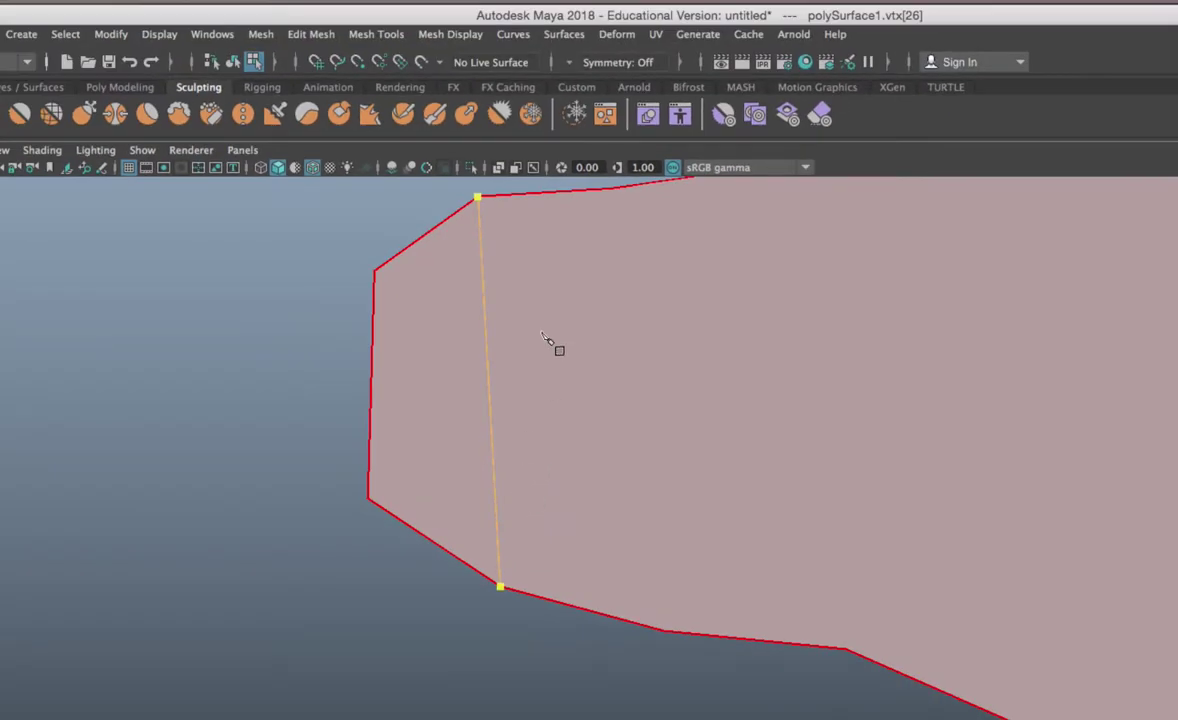
pyautogui.press('Return')
pyautogui.keyDown('alt'); pyautogui.moveTo(514, 356); pyautogui.dragTo(505, 360, button='middle'); pyautogui.keyUp('alt')
pyautogui.press('Return')
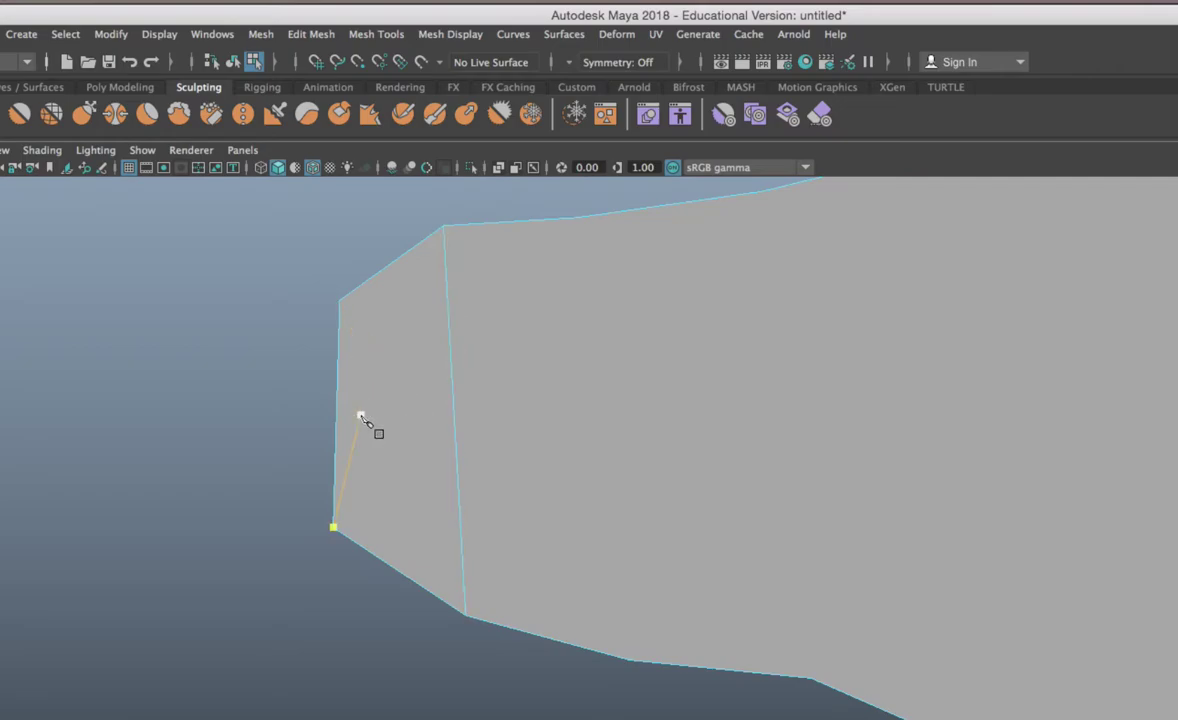
pyautogui.press('q')
pyautogui.moveTo(381, 357); pyautogui.dragTo(460, 326, button='right')
pyautogui.keyDown('alt'); pyautogui.moveTo(424, 357); pyautogui.dragTo(399, 382, button='middle'); pyautogui.keyUp('alt')
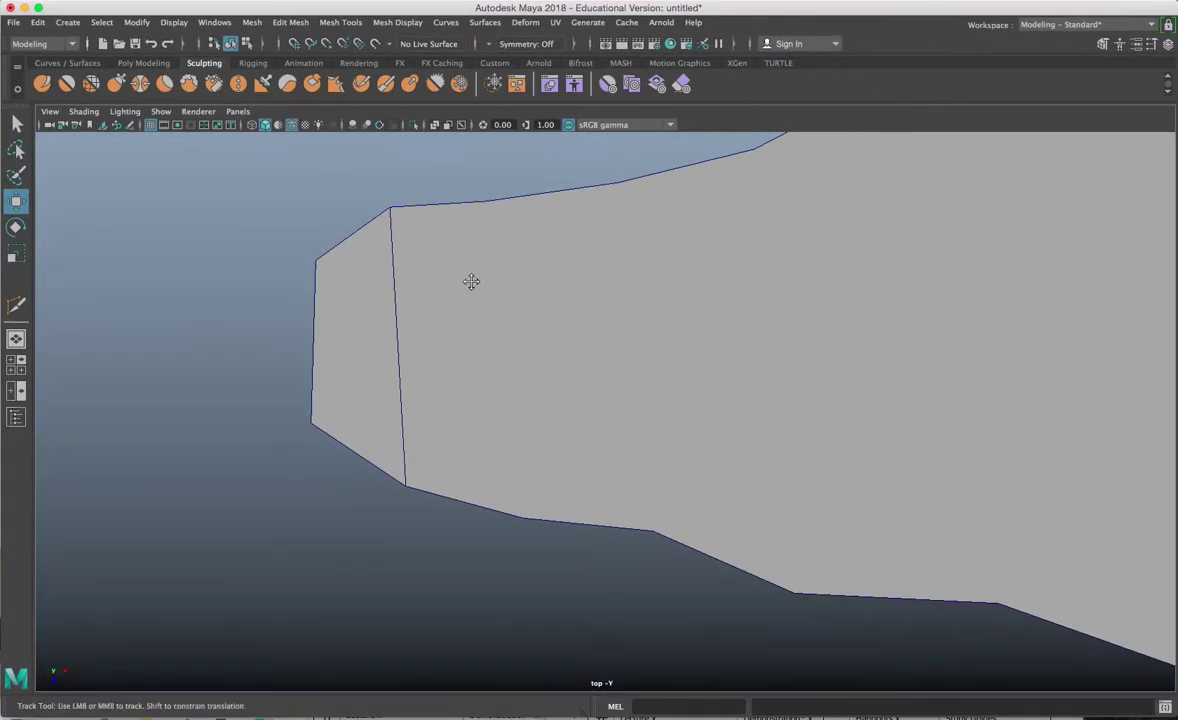
# - Repeat Multi-Cut to connect the next three upper and lower vertex pairs along the narrow left part, discarding the stray cut point
pyautogui.keyDown('alt'); pyautogui.moveTo(471, 281); pyautogui.dragTo(401, 298, button='middle'); pyautogui.keyUp('alt')
pyautogui.keyDown('alt'); pyautogui.moveTo(615, 300); pyautogui.dragTo(565, 323, button='middle'); pyautogui.keyUp('alt')
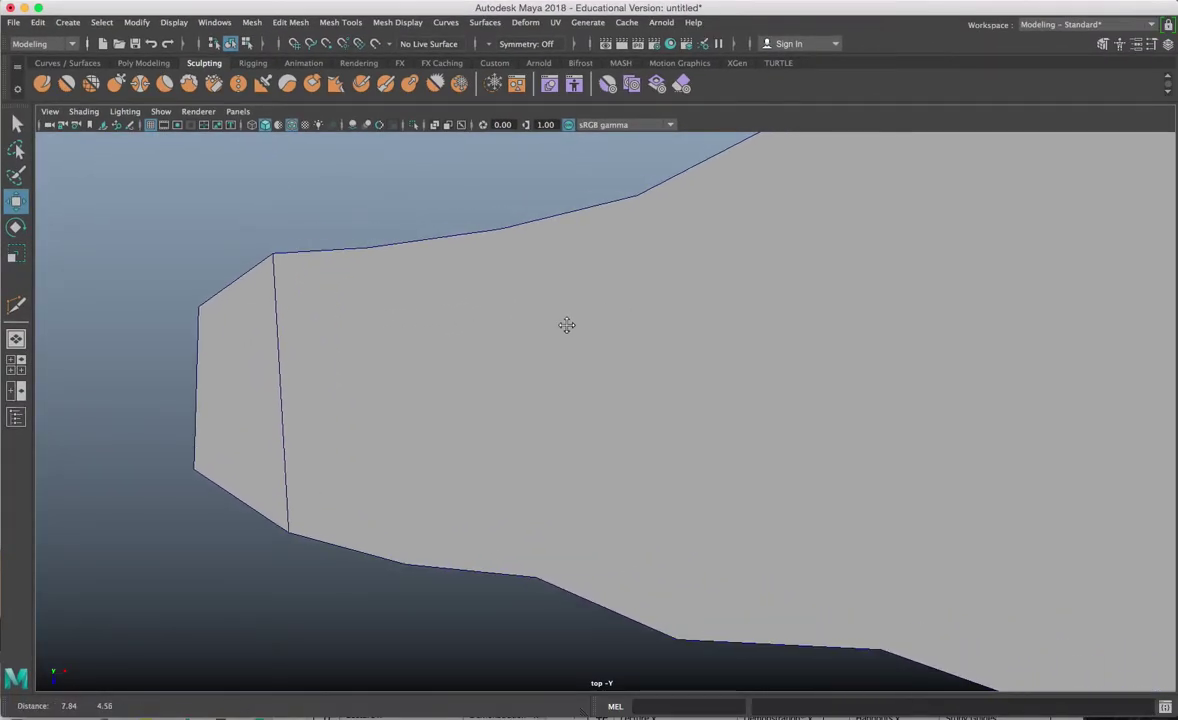
pyautogui.press('g')
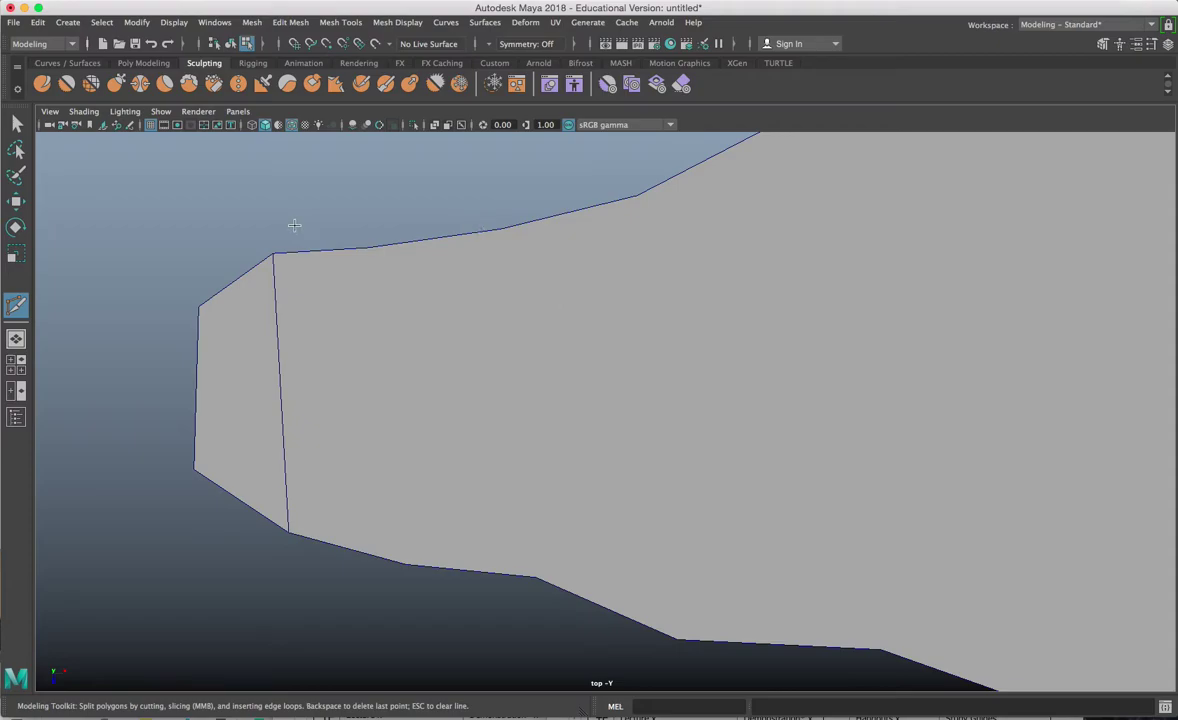
pyautogui.click(367, 248)
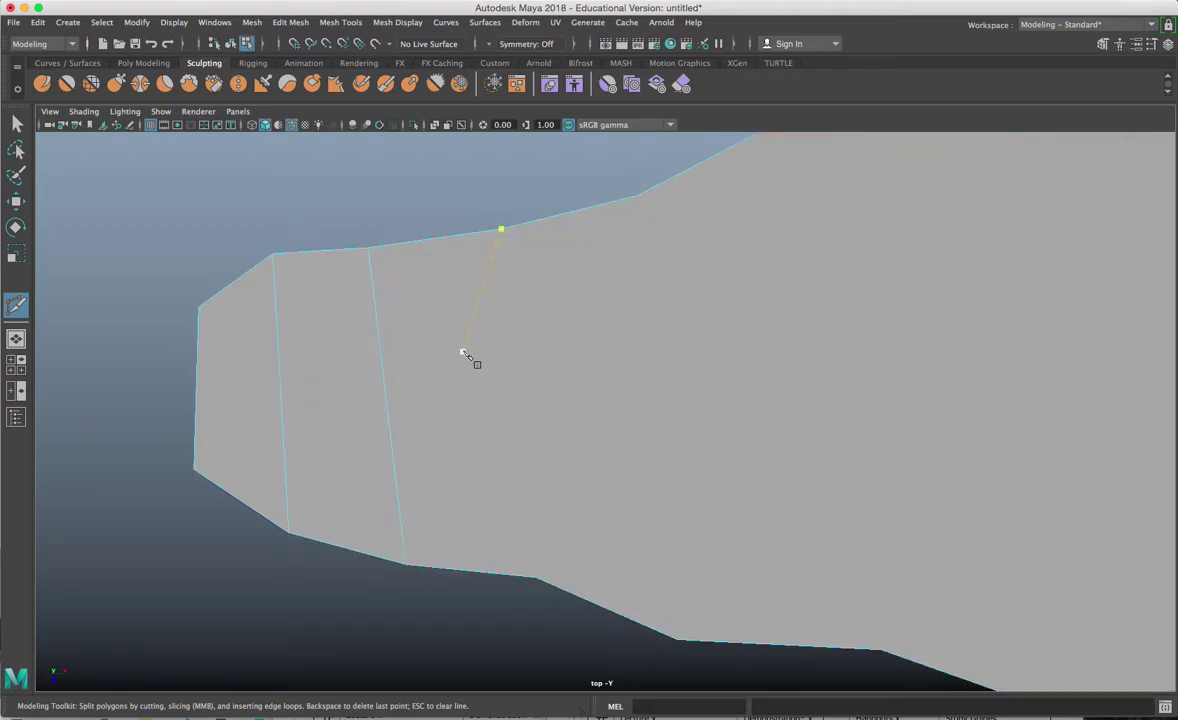
pyautogui.click(501, 230)
pyautogui.click(640, 199)
pyautogui.click(677, 640)
pyautogui.rightClick(677, 638)
pyautogui.scroll(-1, 684, 572)
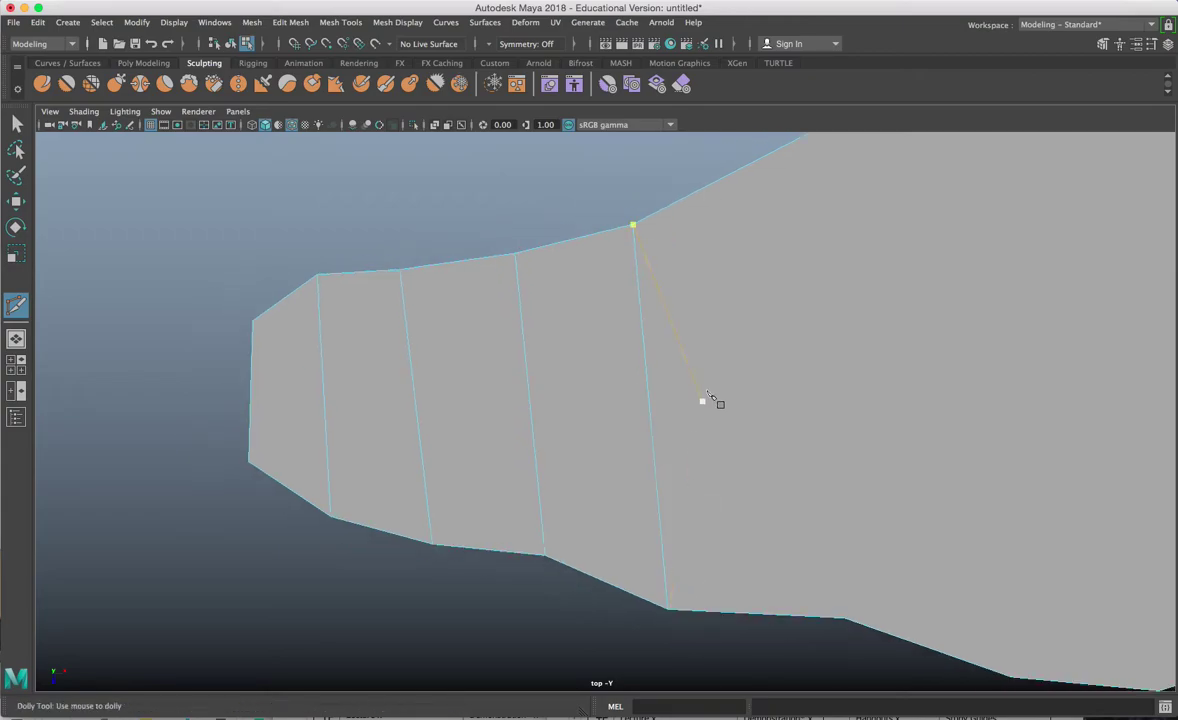
pyautogui.keyDown('alt'); pyautogui.moveTo(705, 388); pyautogui.dragTo(615, 421, button='middle'); pyautogui.keyUp('alt')
pyautogui.press('super+z')
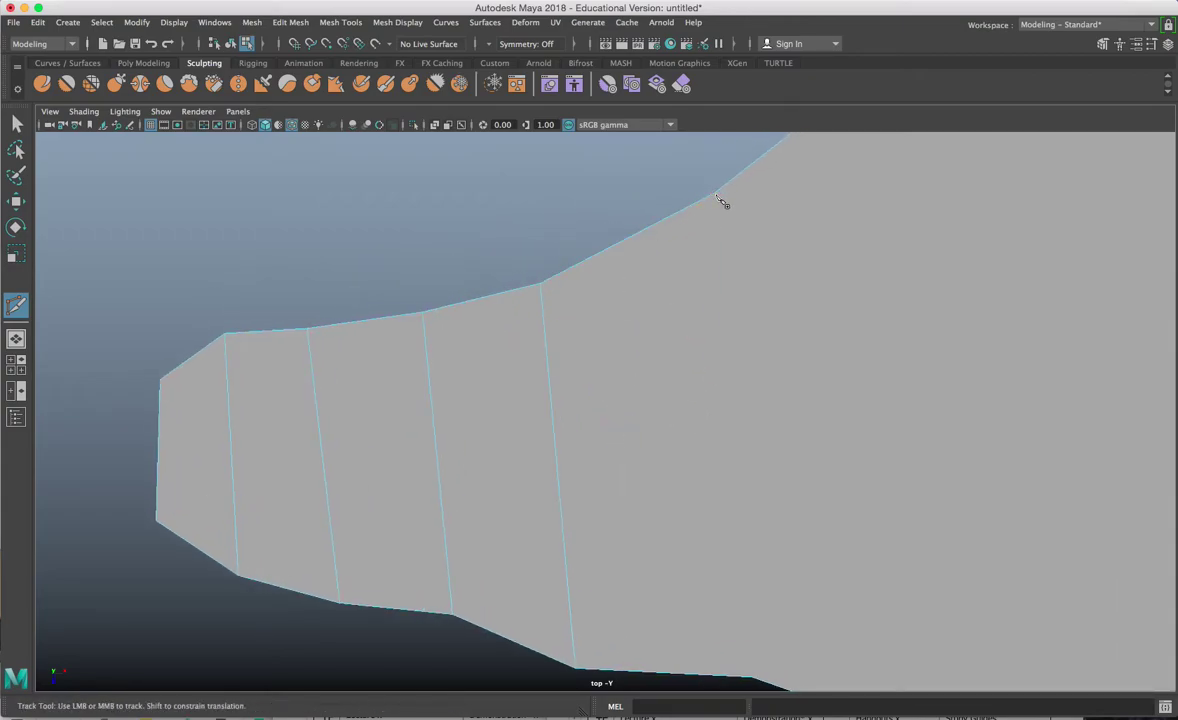
# - Cut between the fifth and sixth pairs of upper and lower vertices where the polygon starts to widen
pyautogui.scroll(-1, 713, 424)
pyautogui.keyDown('alt'); pyautogui.moveTo(713, 424); pyautogui.dragTo(682, 334, button='middle'); pyautogui.keyUp('alt')
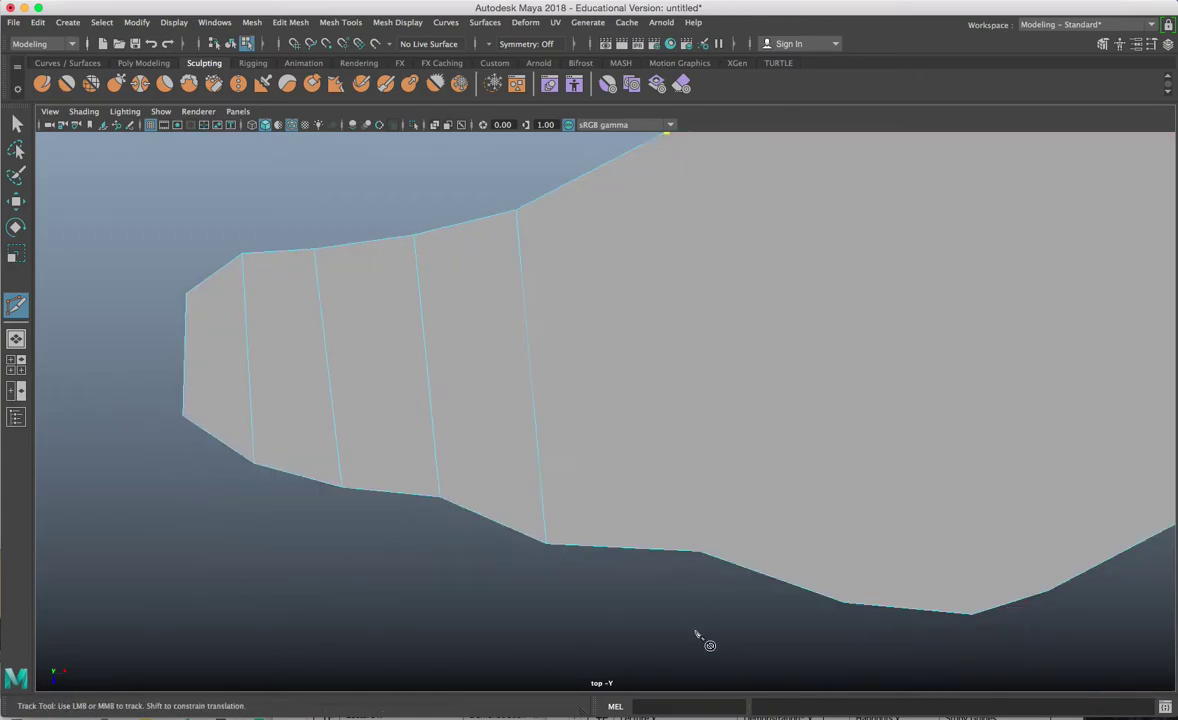
pyautogui.click(700, 553)
pyautogui.scroll(-1, 700, 553)
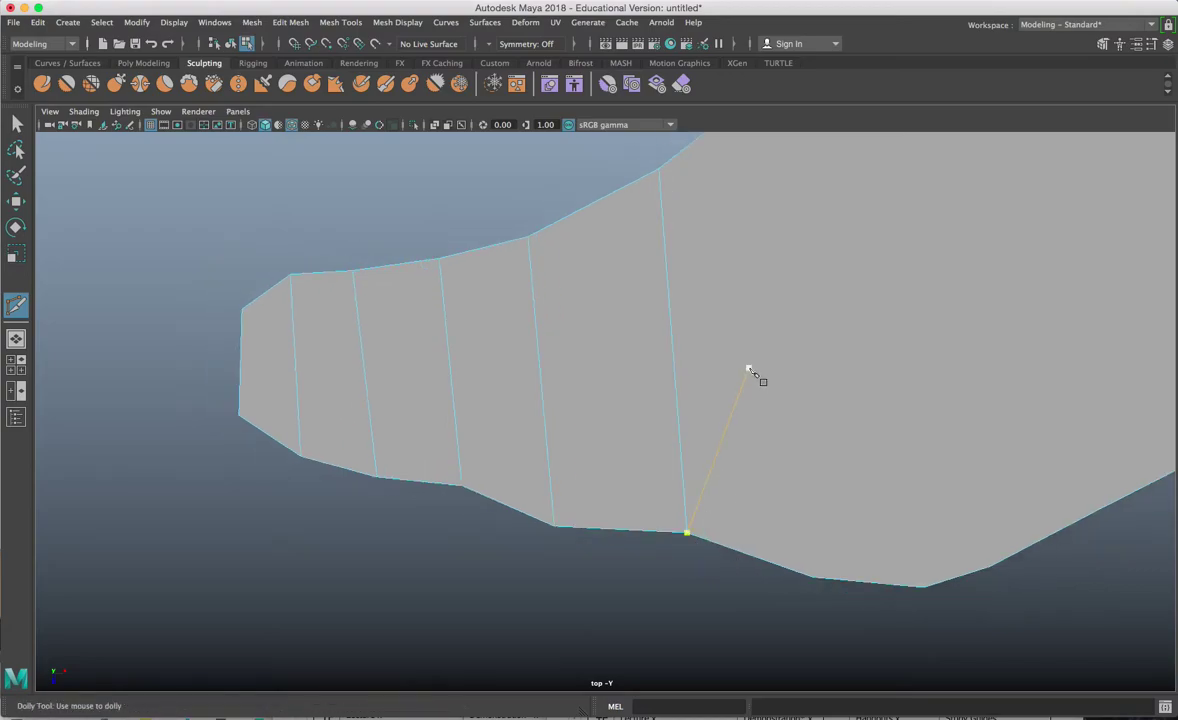
pyautogui.keyDown('alt'); pyautogui.moveTo(747, 244); pyautogui.dragTo(682, 275, button='middle'); pyautogui.keyUp('alt')
pyautogui.click(660, 217)
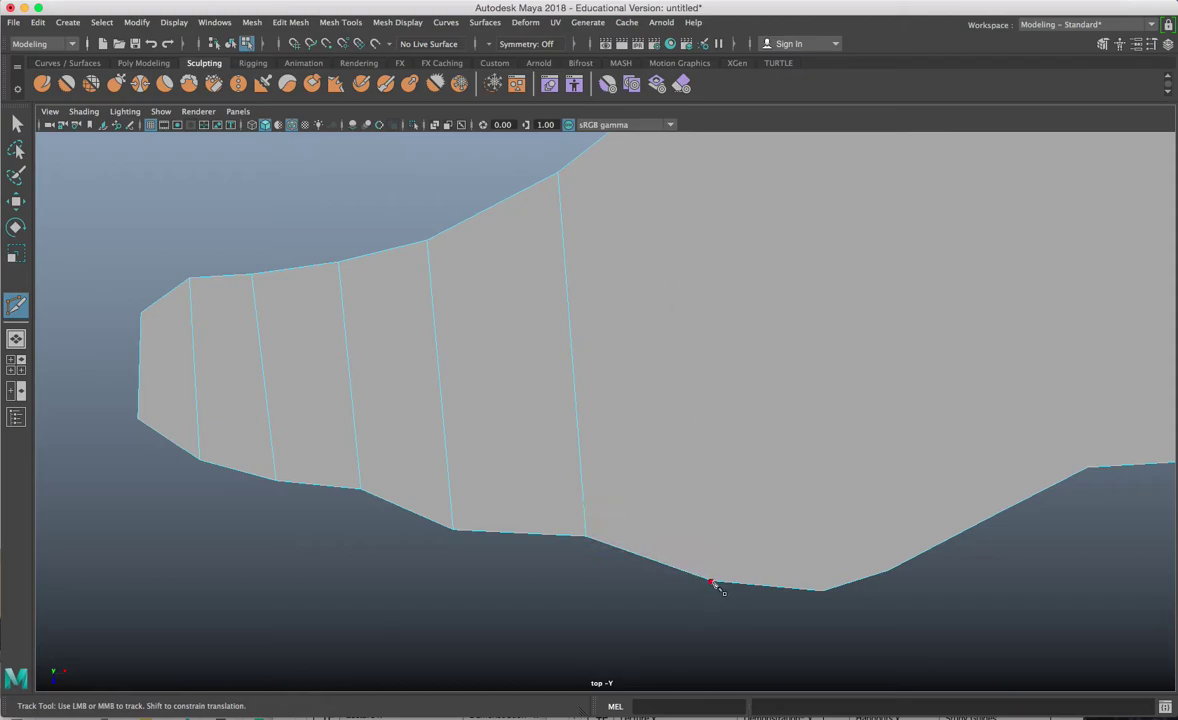
pyautogui.click(712, 582)
pyautogui.scroll(-1, 713, 488)
pyautogui.keyDown('alt'); pyautogui.moveTo(722, 440); pyautogui.dragTo(643, 553, button='middle'); pyautogui.keyUp('alt')
pyautogui.rightClick(648, 386)
# - Add five more cross cuts through the polygon's wide middle, ending the third one at a new point on the lower edge
pyautogui.click(667, 204)
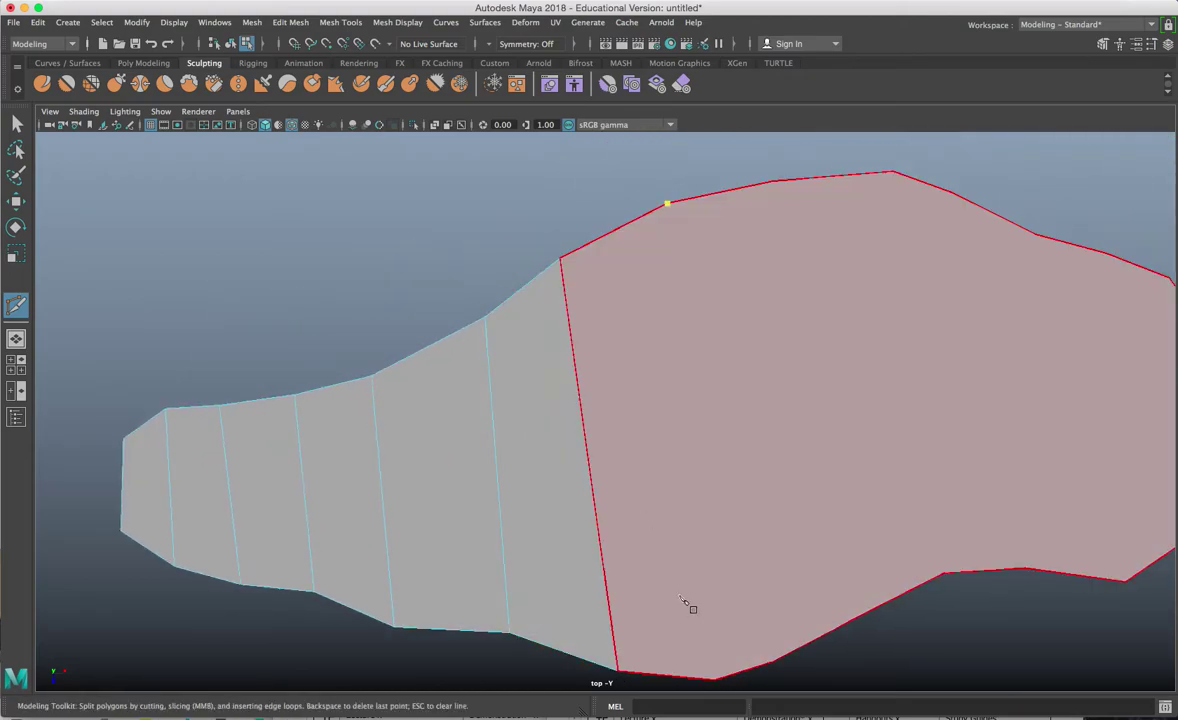
pyautogui.click(772, 181)
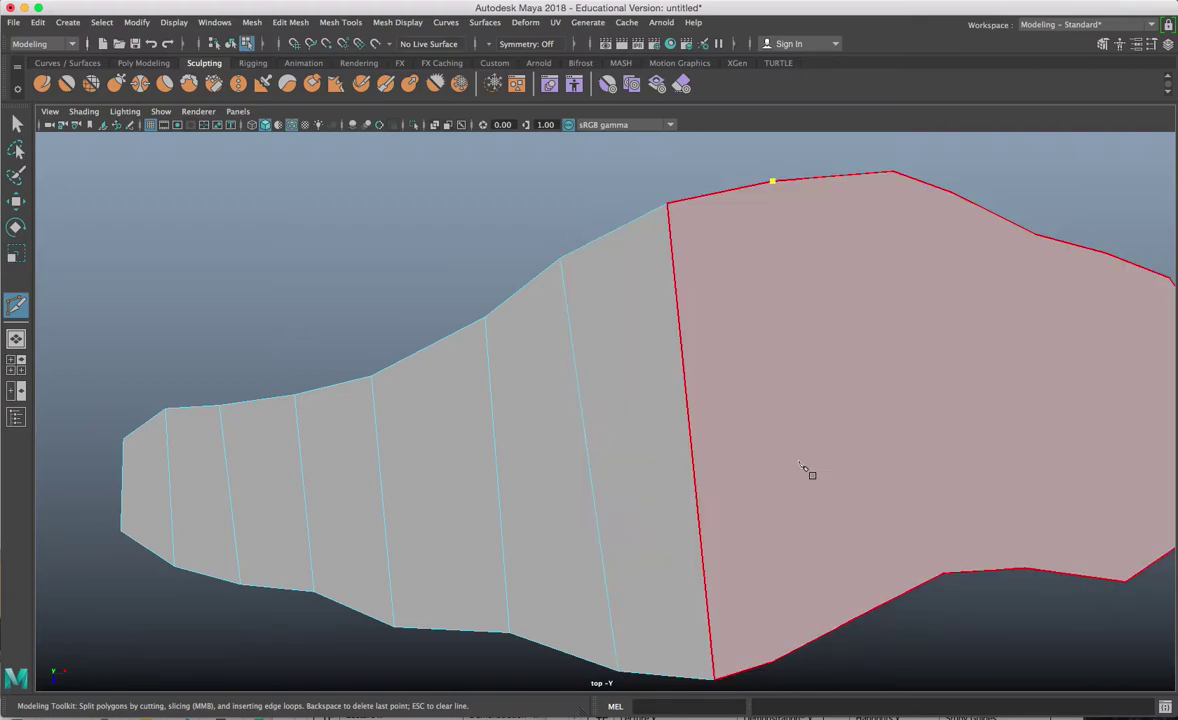
pyautogui.click(772, 664)
pyautogui.press('Return')
pyautogui.click(893, 172)
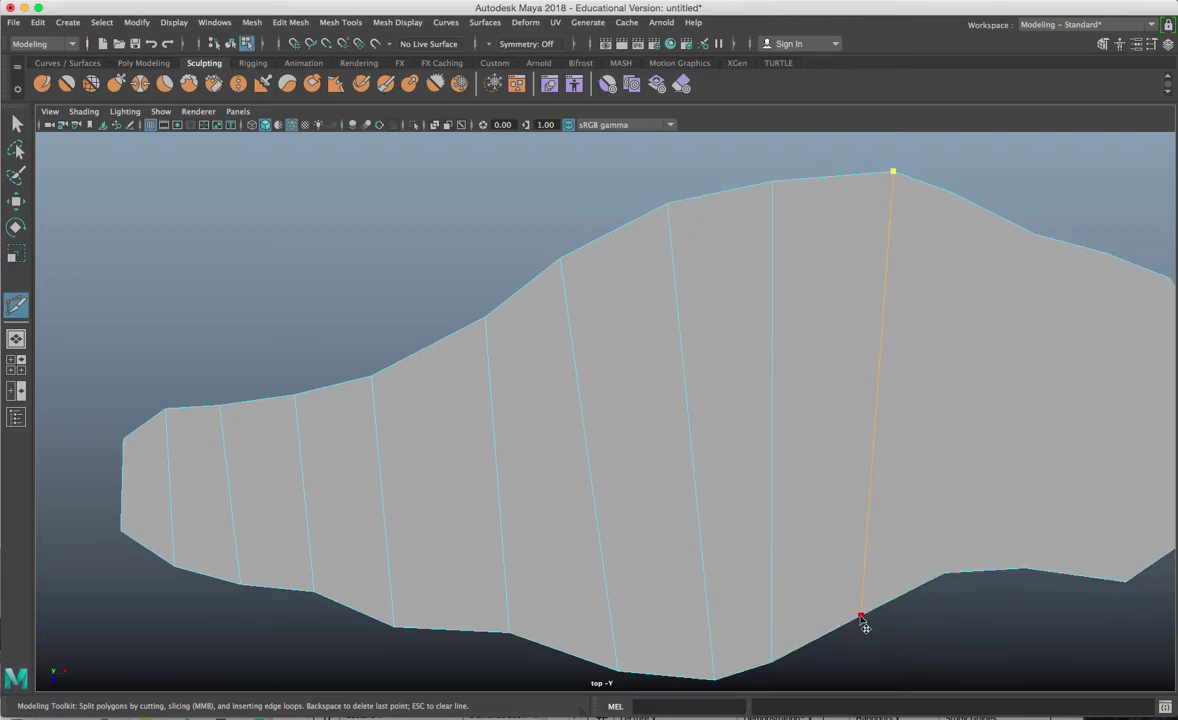
pyautogui.click(952, 194)
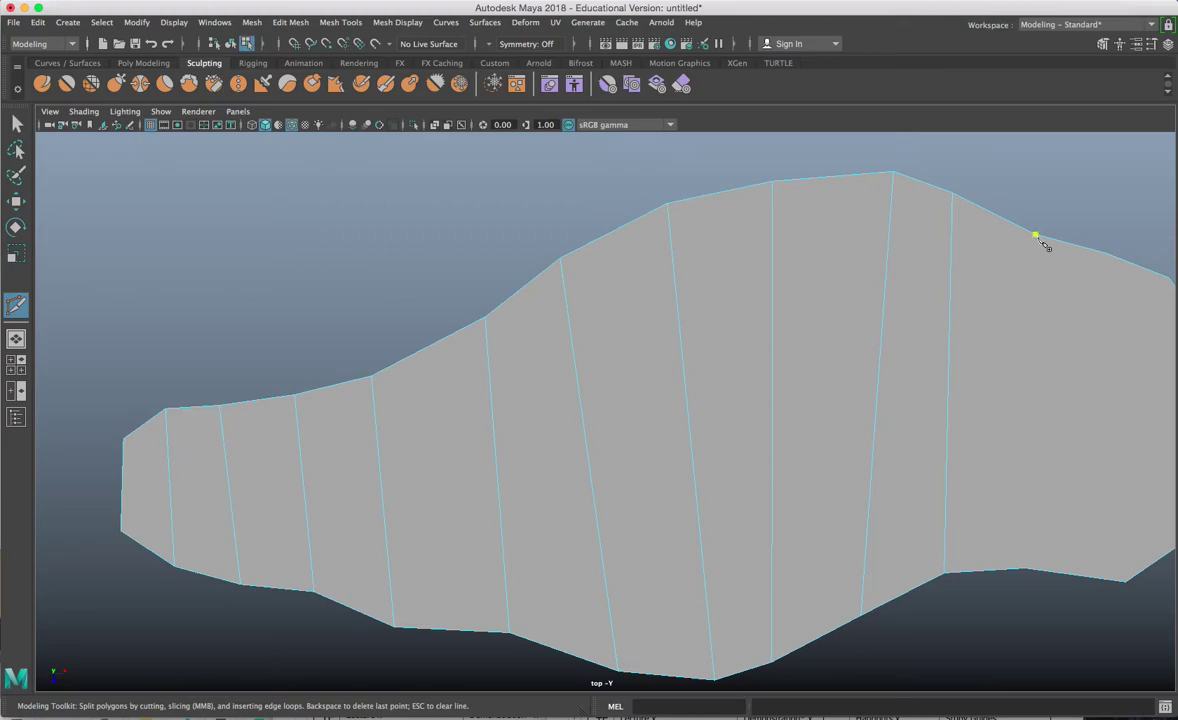
pyautogui.rightClick(1025, 571)
# - Cut between the five remaining vertex pairs up to the polygon's right tip and switch to the Move tool
pyautogui.keyDown('alt'); pyautogui.moveTo(969, 381); pyautogui.dragTo(781, 368, button='middle'); pyautogui.keyUp('alt')
pyautogui.scroll(-1, 845, 402)
pyautogui.keyDown('alt'); pyautogui.moveTo(849, 401); pyautogui.dragTo(789, 408, button='middle'); pyautogui.keyUp('alt')
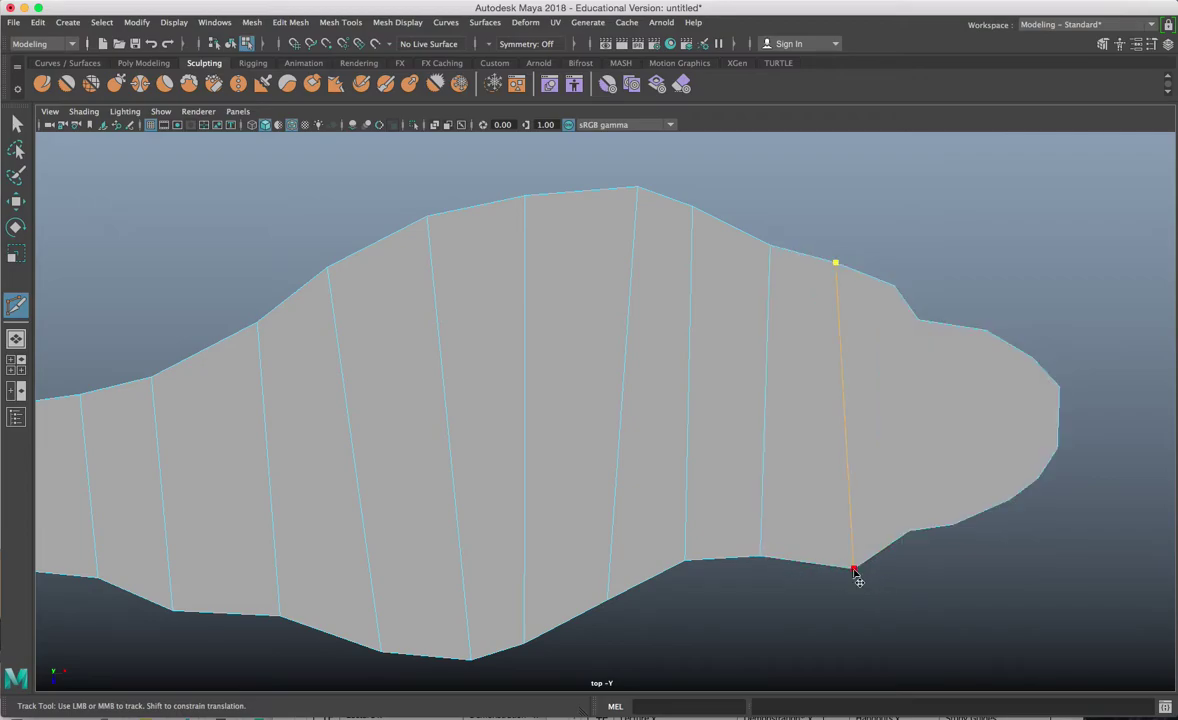
pyautogui.click(854, 570)
pyautogui.rightClick(854, 570)
pyautogui.click(918, 320)
pyautogui.click(895, 287)
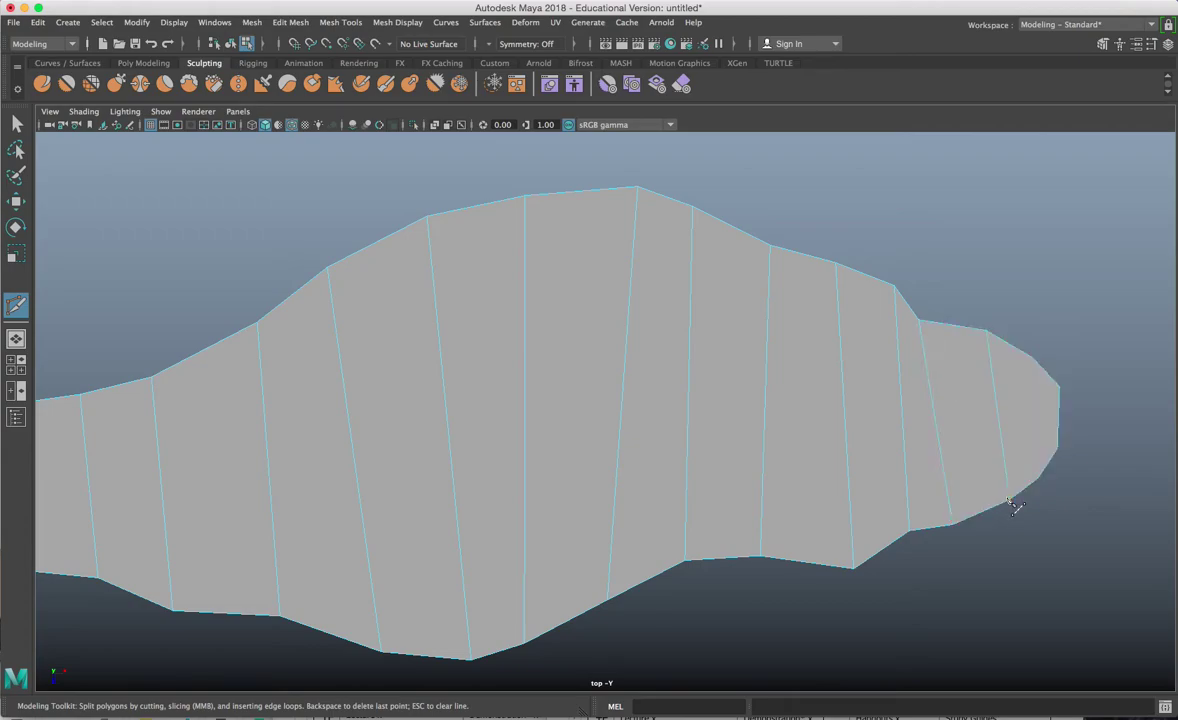
pyautogui.click(1032, 358)
pyautogui.press('w')
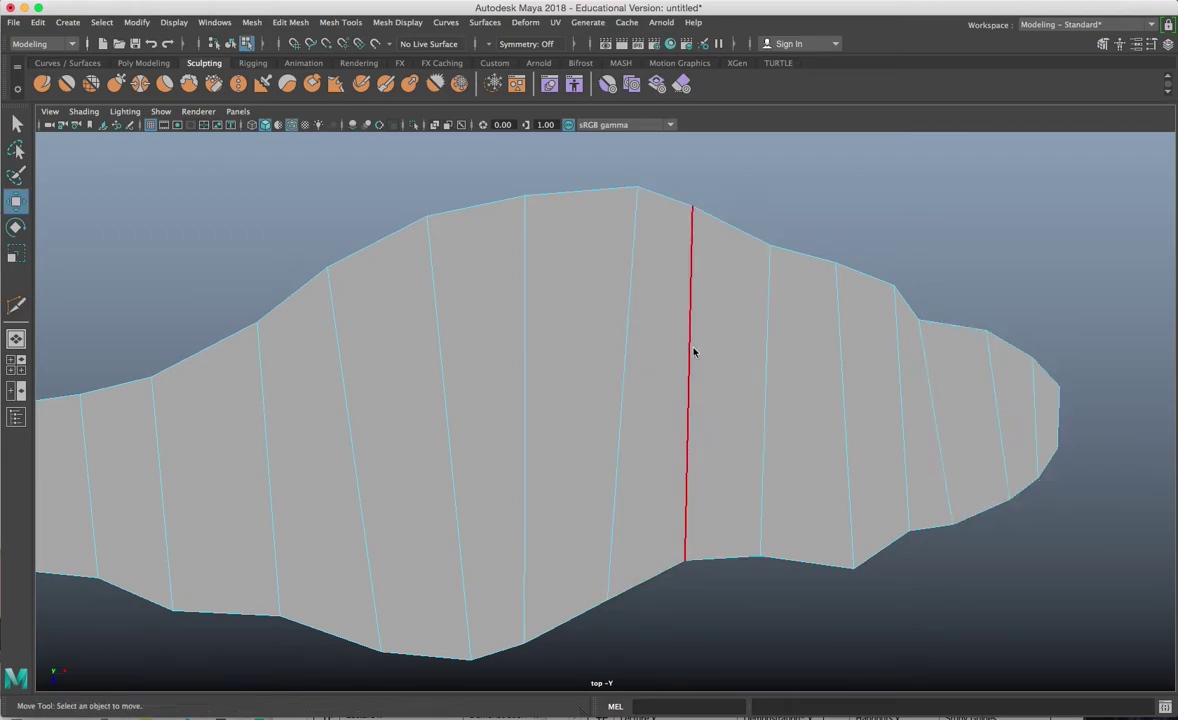
# - In vertex mode, shift one upper and two lower vertices in the polygon's middle sideways to even out the cross edges
pyautogui.moveTo(692, 300); pyautogui.dragTo(621, 292, button='right')
pyautogui.keyDown('alt'); pyautogui.moveTo(621, 292); pyautogui.dragTo(643, 288, button='middle'); pyautogui.keyUp('alt')
pyautogui.click(661, 184)
pyautogui.moveTo(660, 184); pyautogui.dragTo(633, 185)
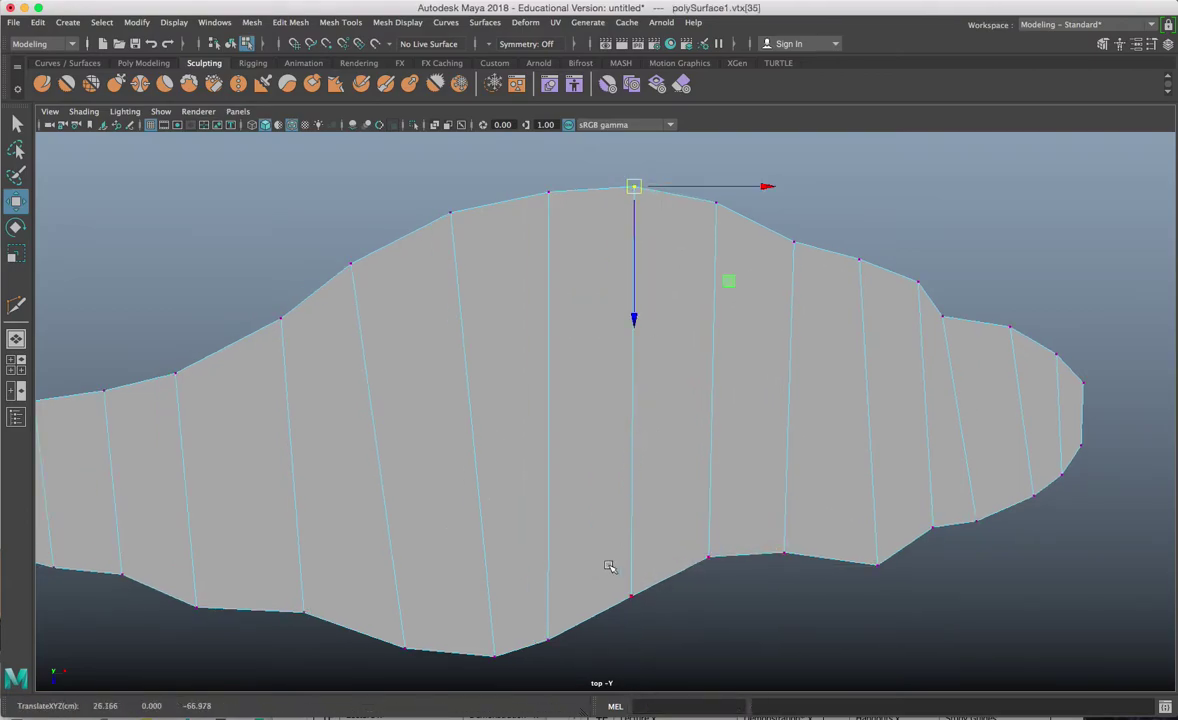
pyautogui.click(547, 639)
pyautogui.moveTo(547, 639); pyautogui.dragTo(559, 638)
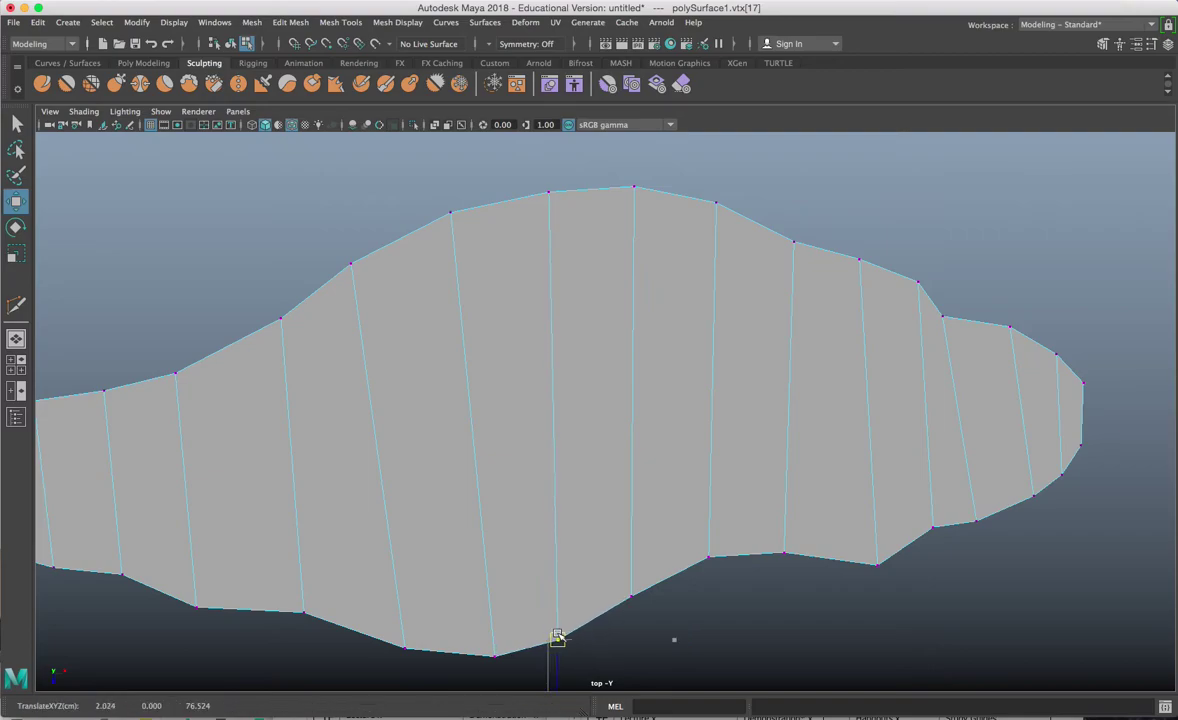
pyautogui.click(494, 657)
pyautogui.moveTo(496, 658); pyautogui.dragTo(475, 648)
# - Adjust the lower vertices near the polygon's right narrowing and shift the upper vertex at the notch slightly right
pyautogui.scroll(-2, 497, 599)
pyautogui.keyDown('alt'); pyautogui.moveTo(506, 536); pyautogui.dragTo(564, 503, button='middle'); pyautogui.keyUp('alt')
pyautogui.moveTo(892, 520); pyautogui.dragTo(881, 497)
pyautogui.moveTo(899, 447); pyautogui.dragTo(938, 487)
pyautogui.moveTo(930, 476); pyautogui.dragTo(923, 478)
pyautogui.click(935, 301)
pyautogui.moveTo(934, 304); pyautogui.dragTo(949, 305)
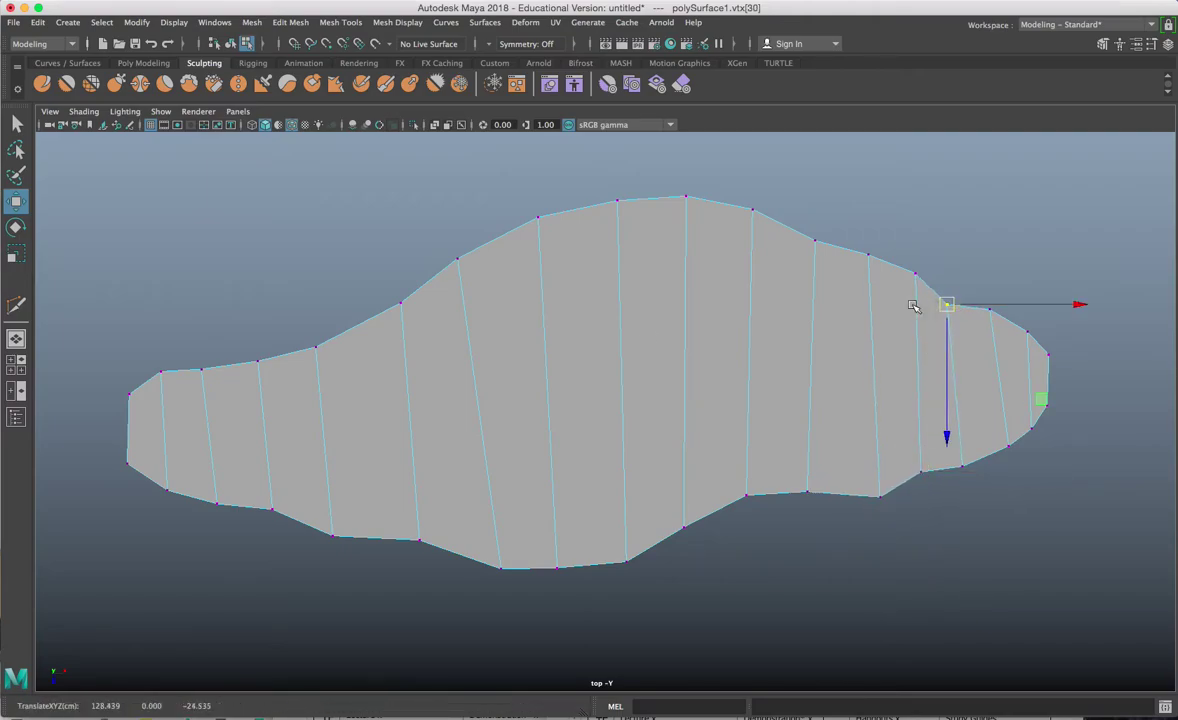
# - Nudge the upper and lower vertices of the left half into even spacing, return to object mode and deselect the polygon
pyautogui.moveTo(425, 256); pyautogui.dragTo(469, 266)
pyautogui.moveTo(482, 537); pyautogui.dragTo(487, 566)
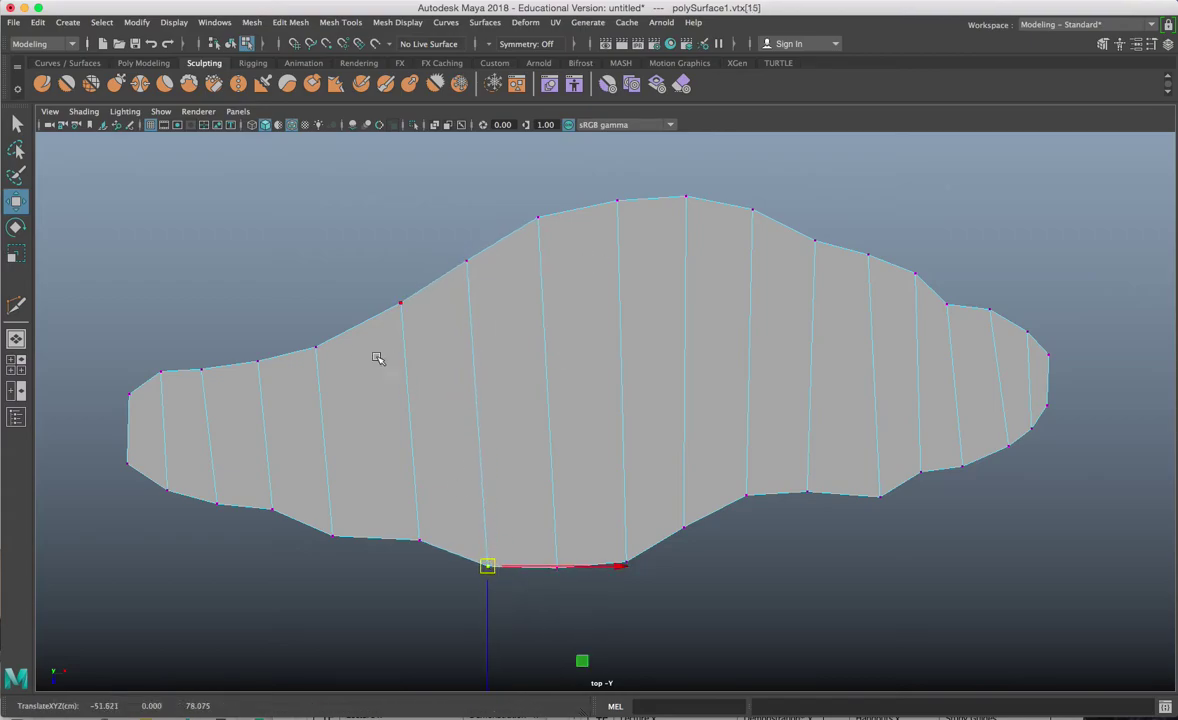
pyautogui.moveTo(293, 321); pyautogui.dragTo(342, 367)
pyautogui.moveTo(317, 348); pyautogui.dragTo(326, 348)
pyautogui.moveTo(319, 512); pyautogui.dragTo(348, 543)
pyautogui.moveTo(336, 538); pyautogui.dragTo(347, 537)
pyautogui.moveTo(246, 342); pyautogui.dragTo(266, 364)
pyautogui.moveTo(177, 360); pyautogui.dragTo(210, 372)
pyautogui.moveTo(433, 352); pyautogui.dragTo(497, 305, button='right')
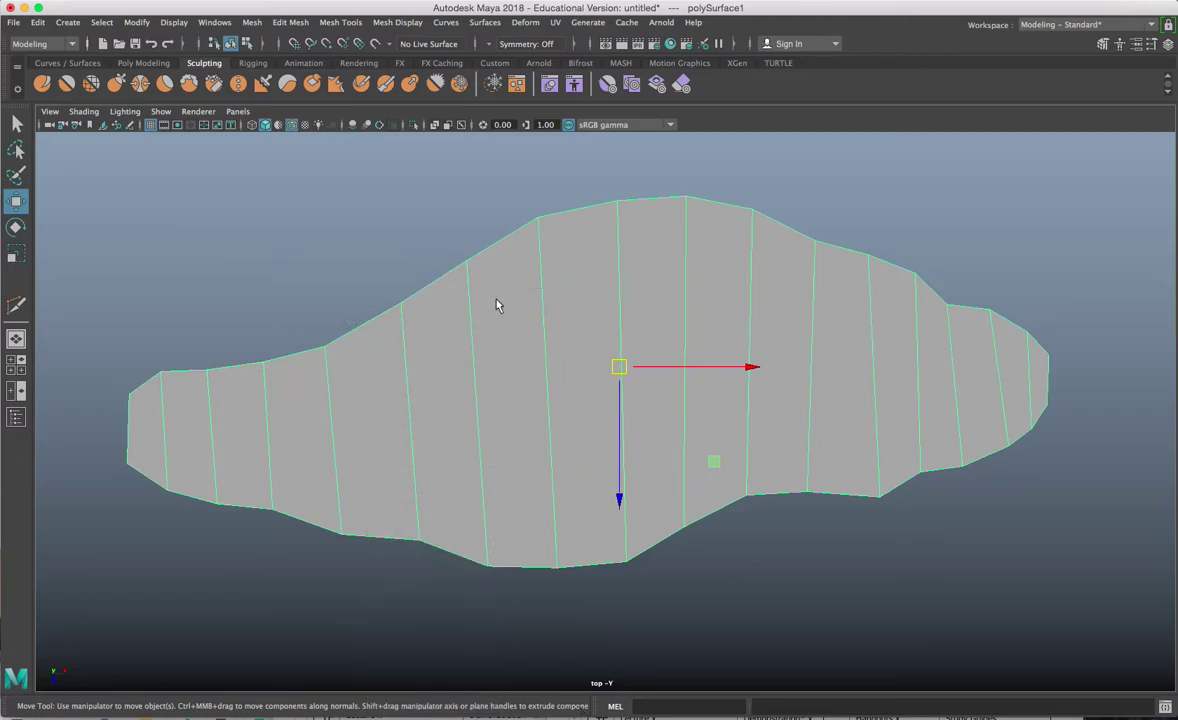
pyautogui.click(428, 248)
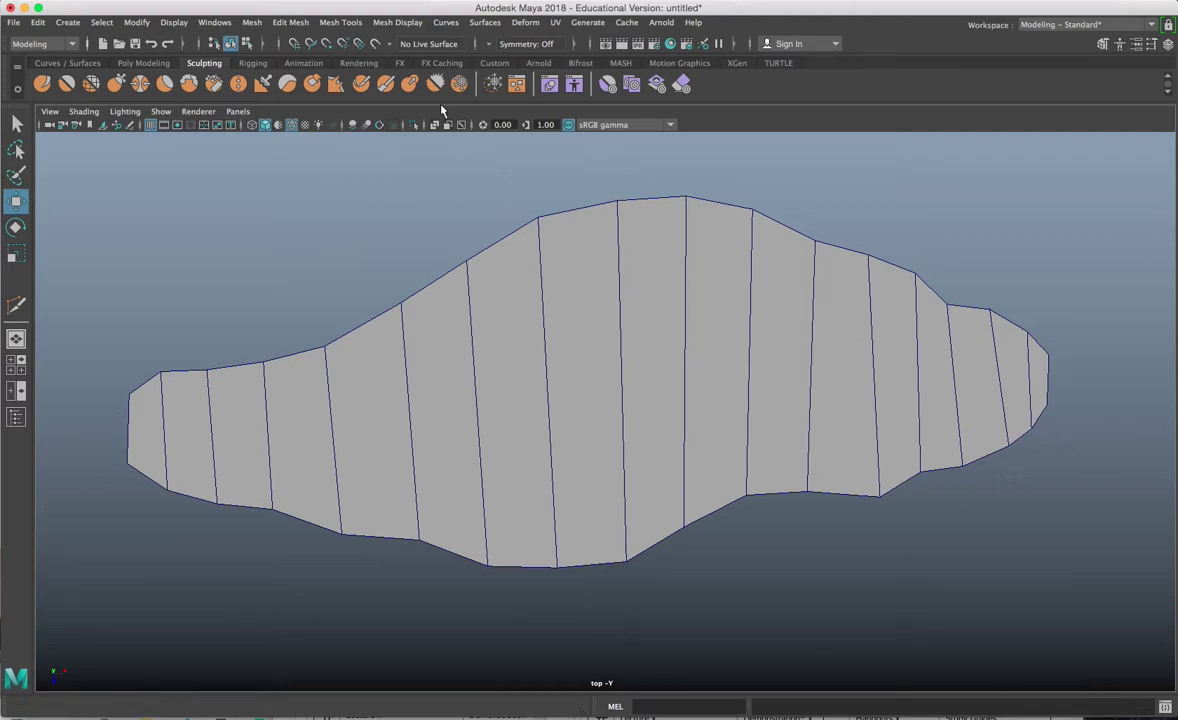
# - Open the Insert Edge Loop tool settings, reset them, and choose Multiple edge loops with 7 loops
pyautogui.click(410, 23)
pyautogui.moveTo(340, 22)
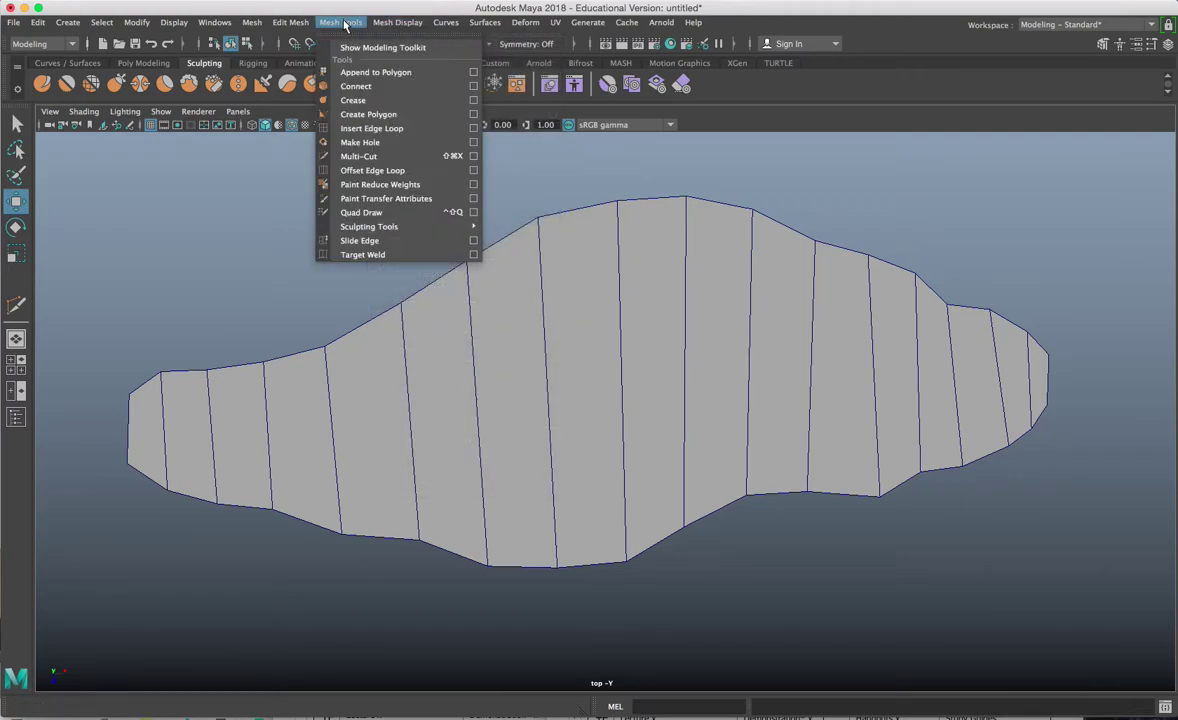
pyautogui.click(474, 129)
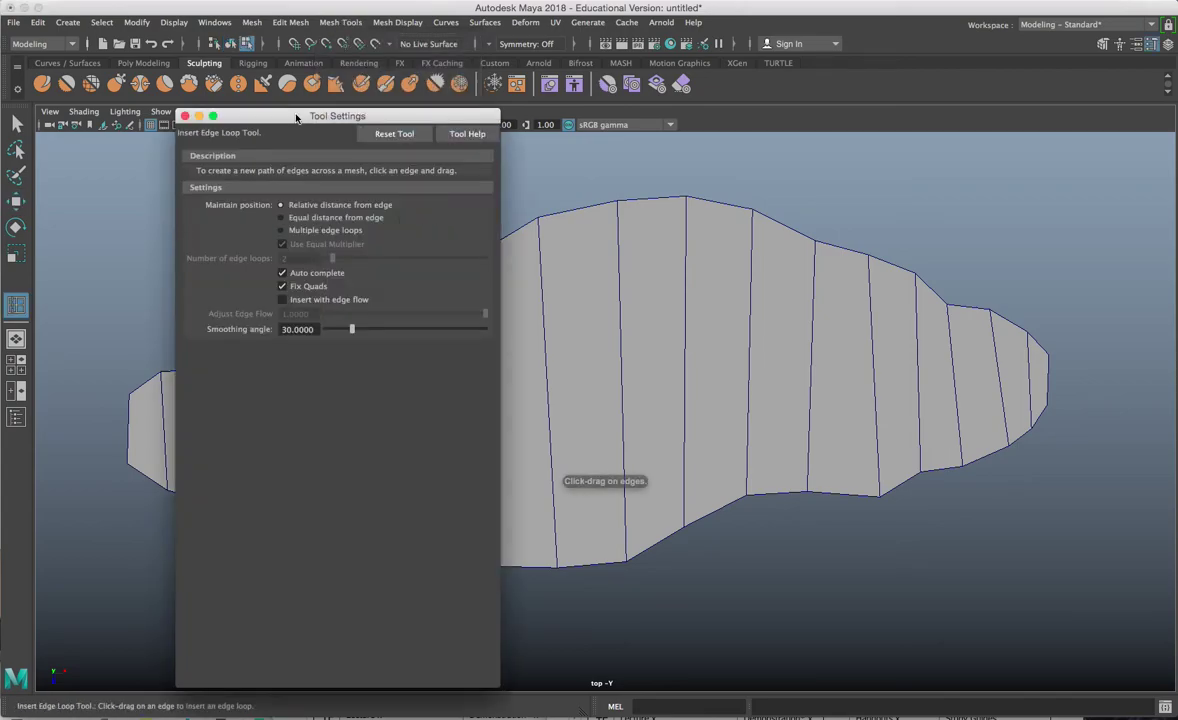
pyautogui.moveTo(295, 118); pyautogui.dragTo(630, 145)
pyautogui.keyDown('alt'); pyautogui.moveTo(394, 323); pyautogui.dragTo(418, 335, button='middle'); pyautogui.keyUp('alt')
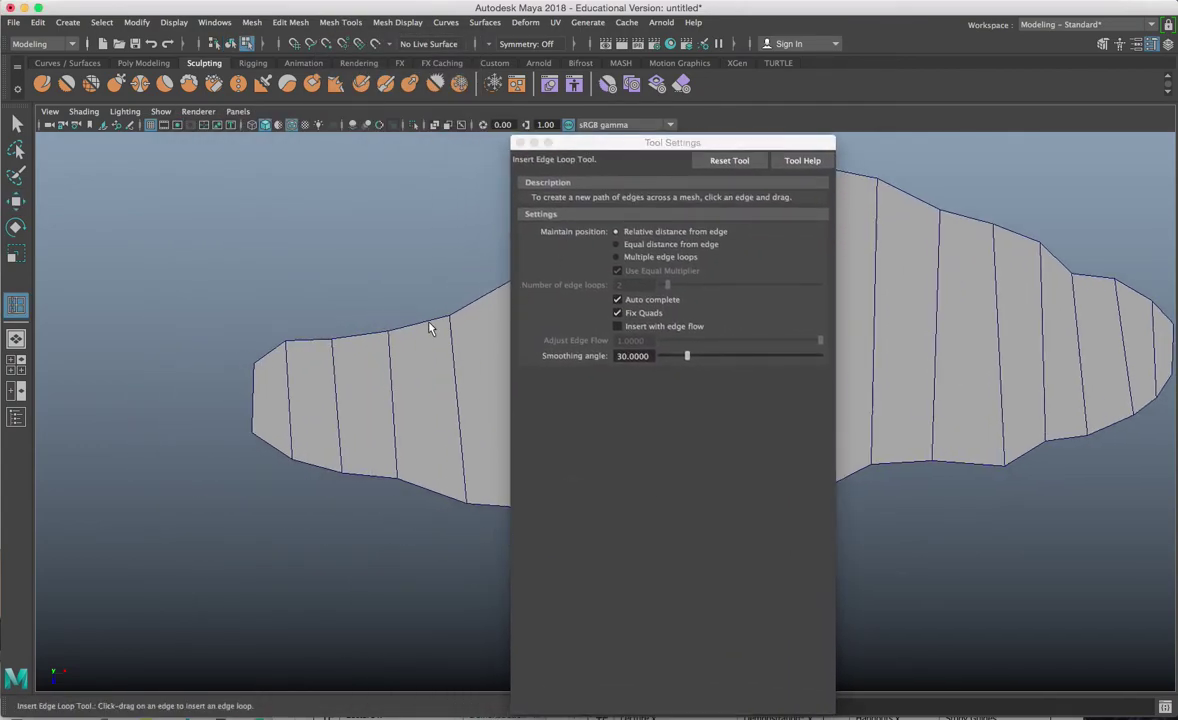
pyautogui.keyDown('alt'); pyautogui.moveTo(328, 359); pyautogui.dragTo(360, 339, button='middle'); pyautogui.keyUp('alt')
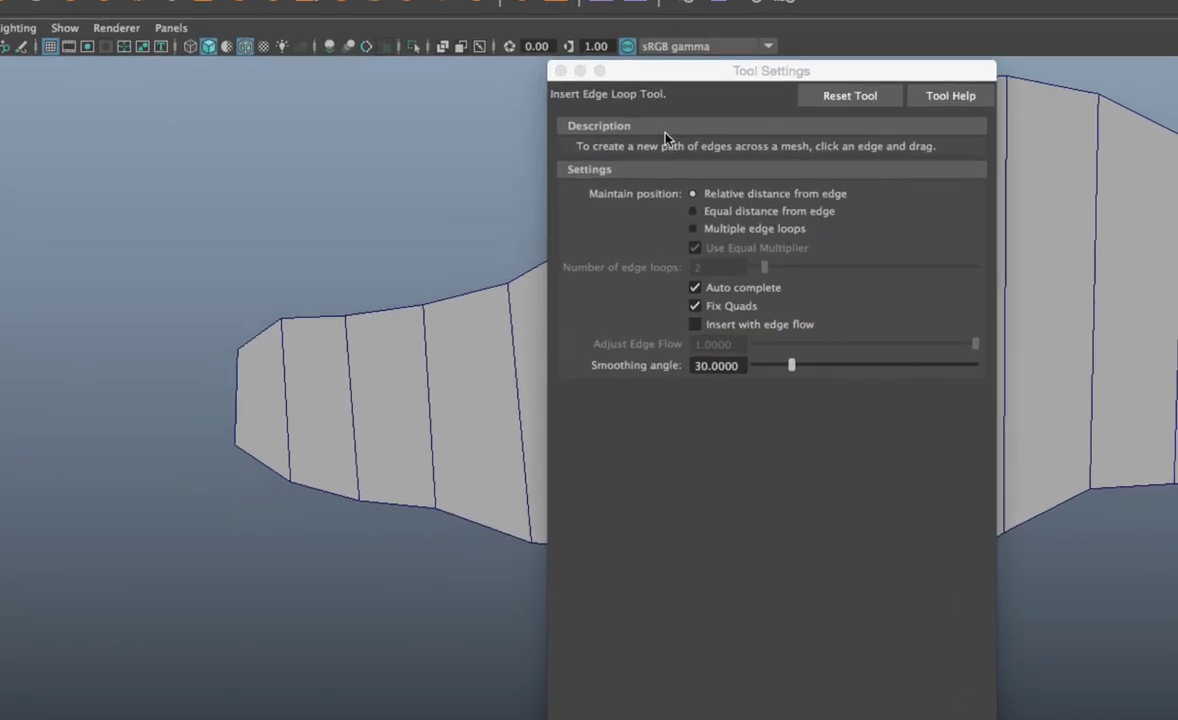
pyautogui.click(840, 96)
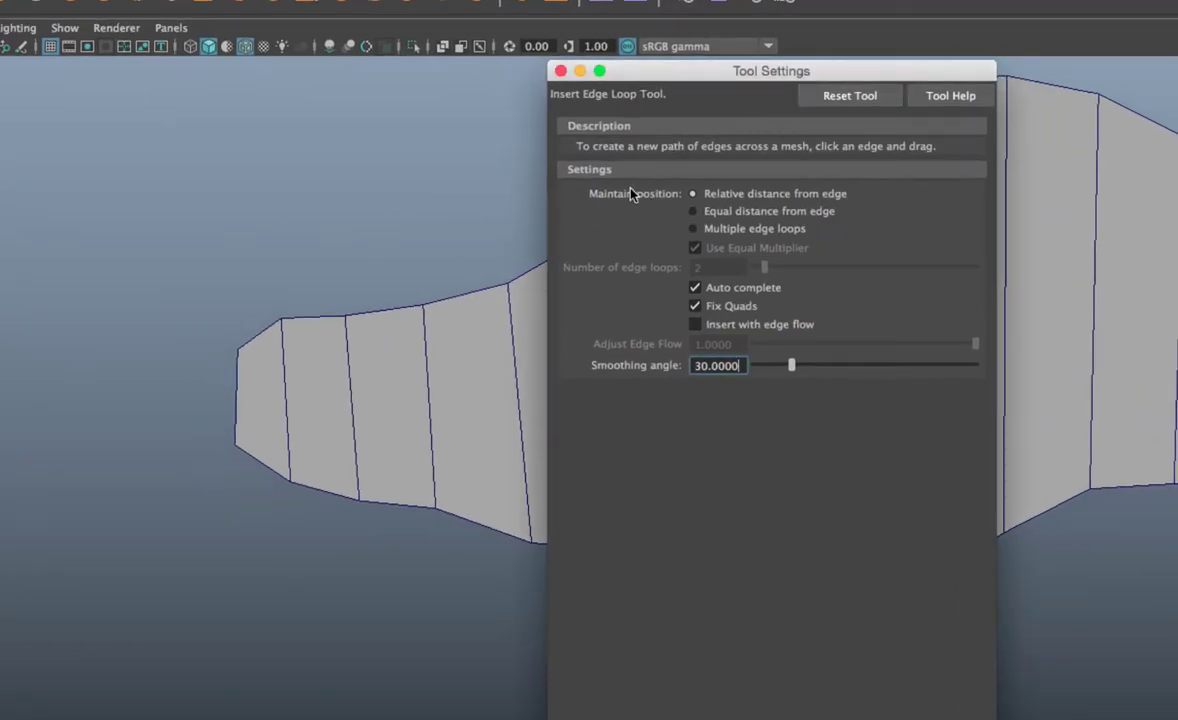
pyautogui.click(740, 232)
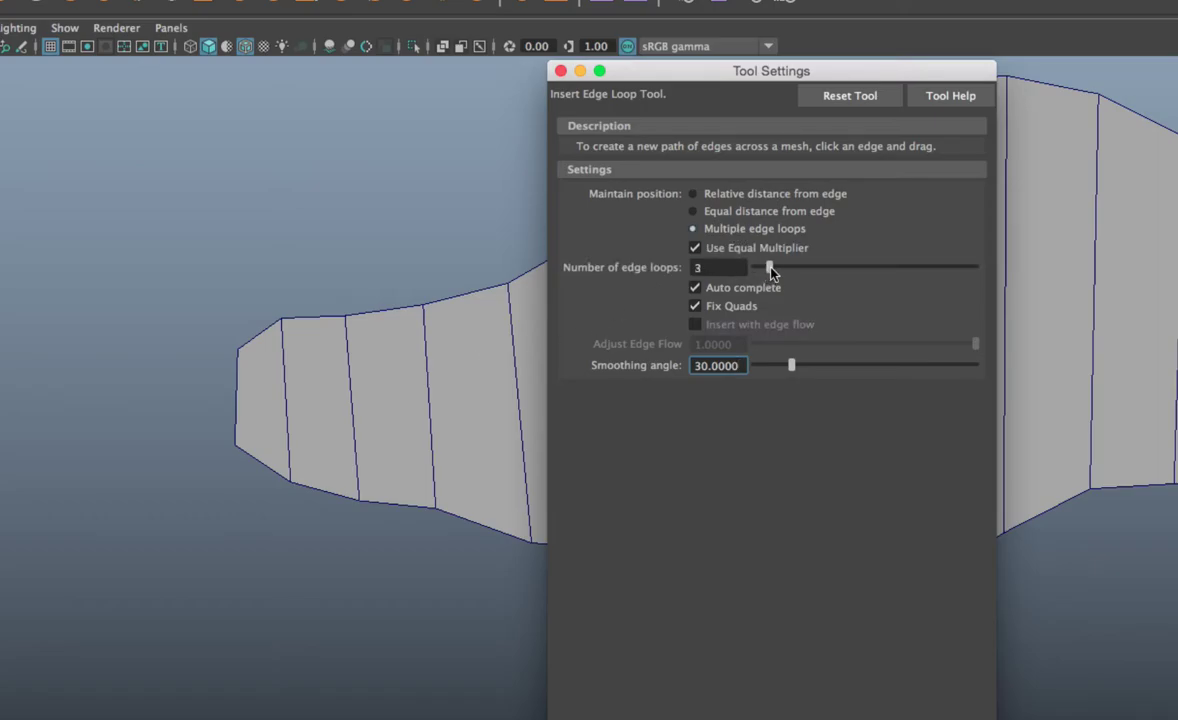
pyautogui.moveTo(771, 272); pyautogui.dragTo(790, 268)
# - Insert the seven evenly spaced edge loops lengthwise through the polygon's cross edges, return to object mode and deselect it
pyautogui.moveTo(660, 77); pyautogui.dragTo(561, 497)
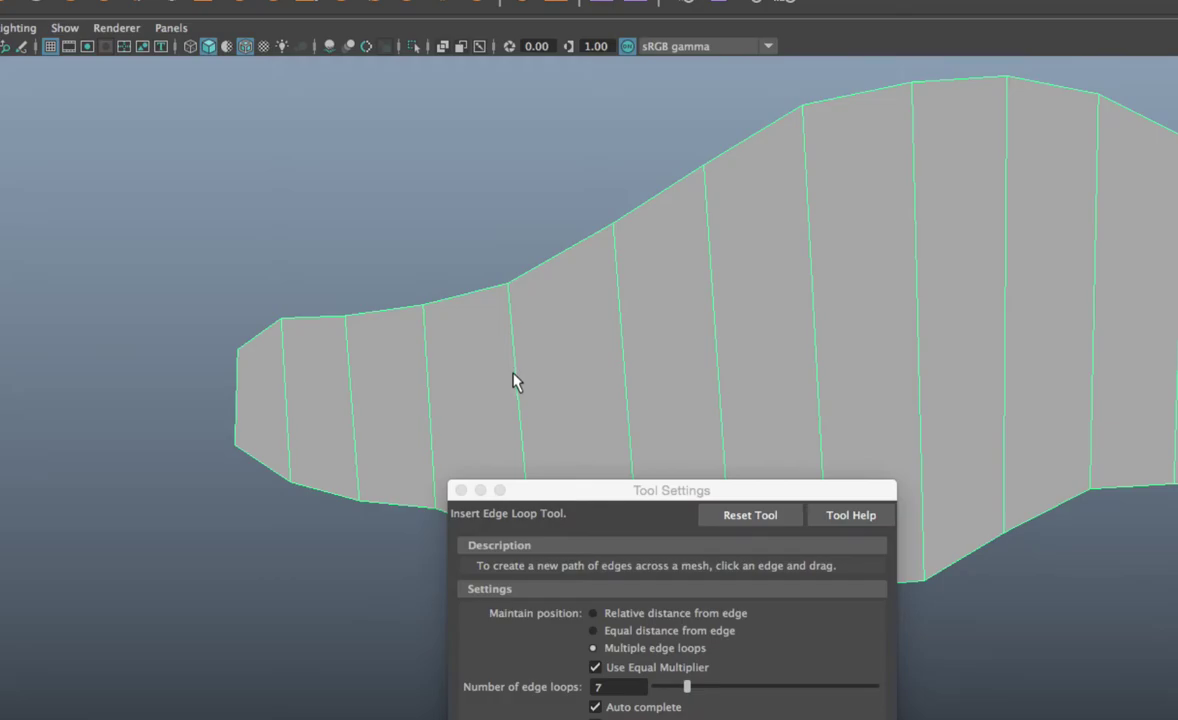
pyautogui.moveTo(515, 384); pyautogui.dragTo(623, 373)
pyautogui.keyDown('alt'); pyautogui.moveTo(658, 356); pyautogui.dragTo(429, 349, button='middle'); pyautogui.keyUp('alt')
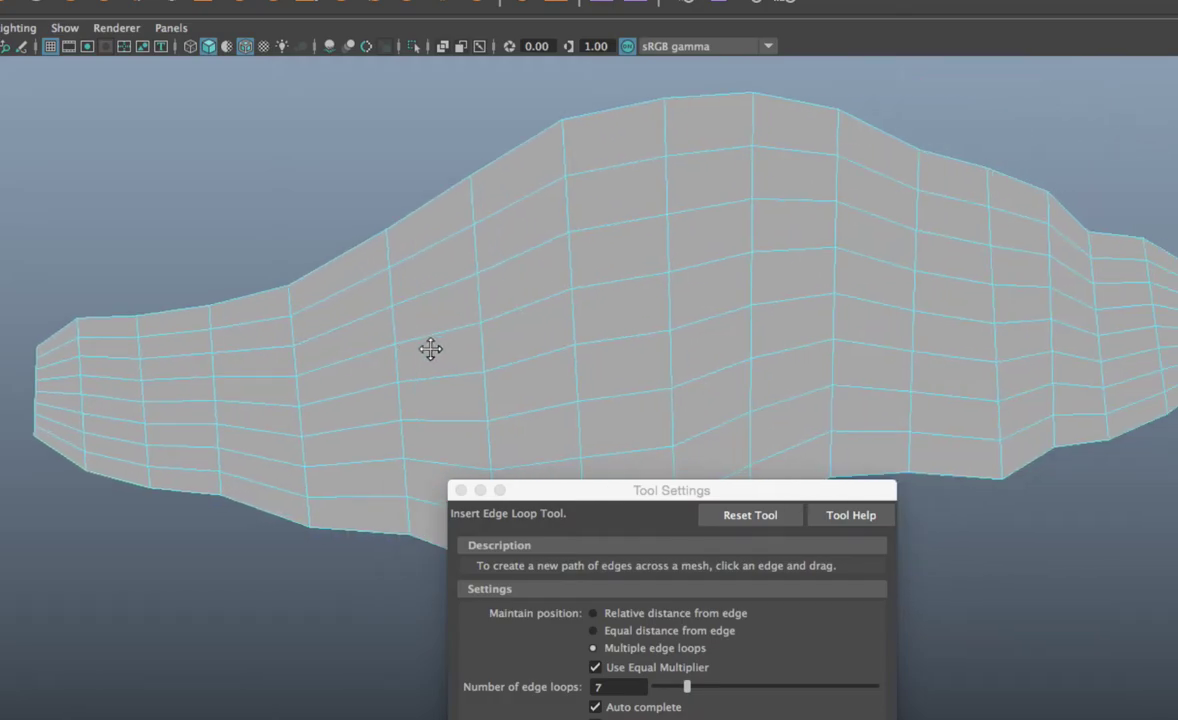
pyautogui.press('w')
pyautogui.moveTo(452, 289); pyautogui.dragTo(541, 264, button='right')
pyautogui.click(415, 181)
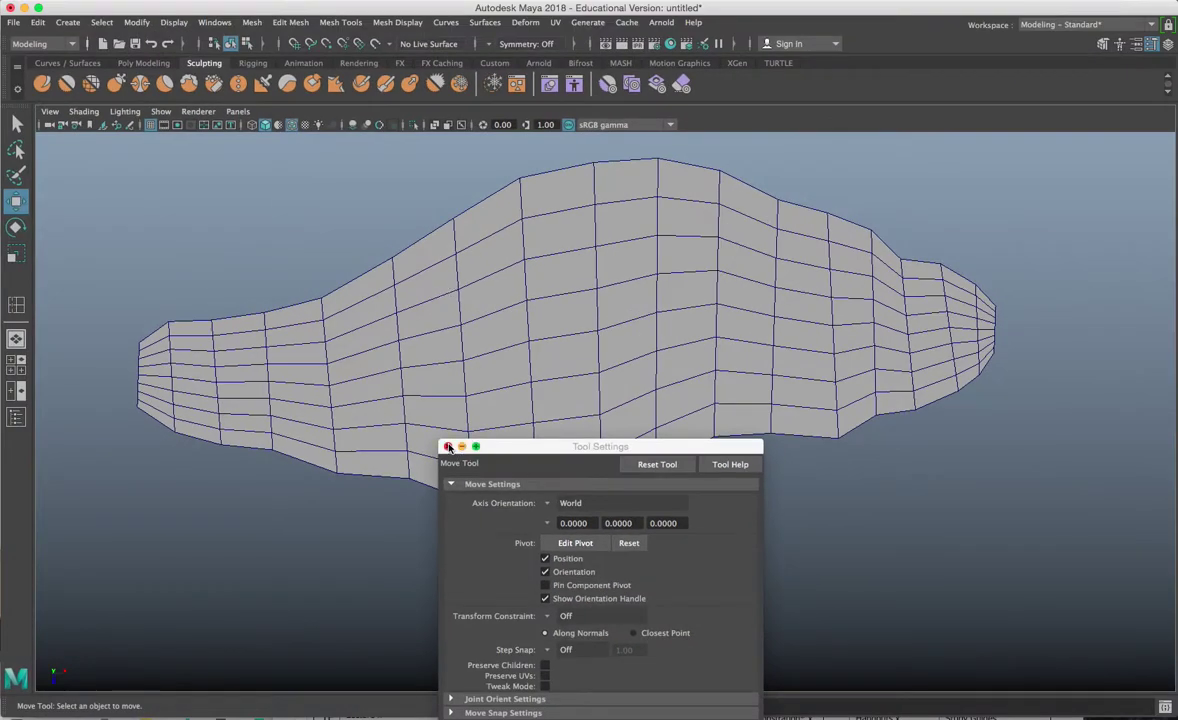
# - Close the tool settings, switch to the perspective view, show wireframe on the shaded mesh, and select the gridded polygon
pyautogui.click(448, 446)
pyautogui.press('space')
pyautogui.press('space')
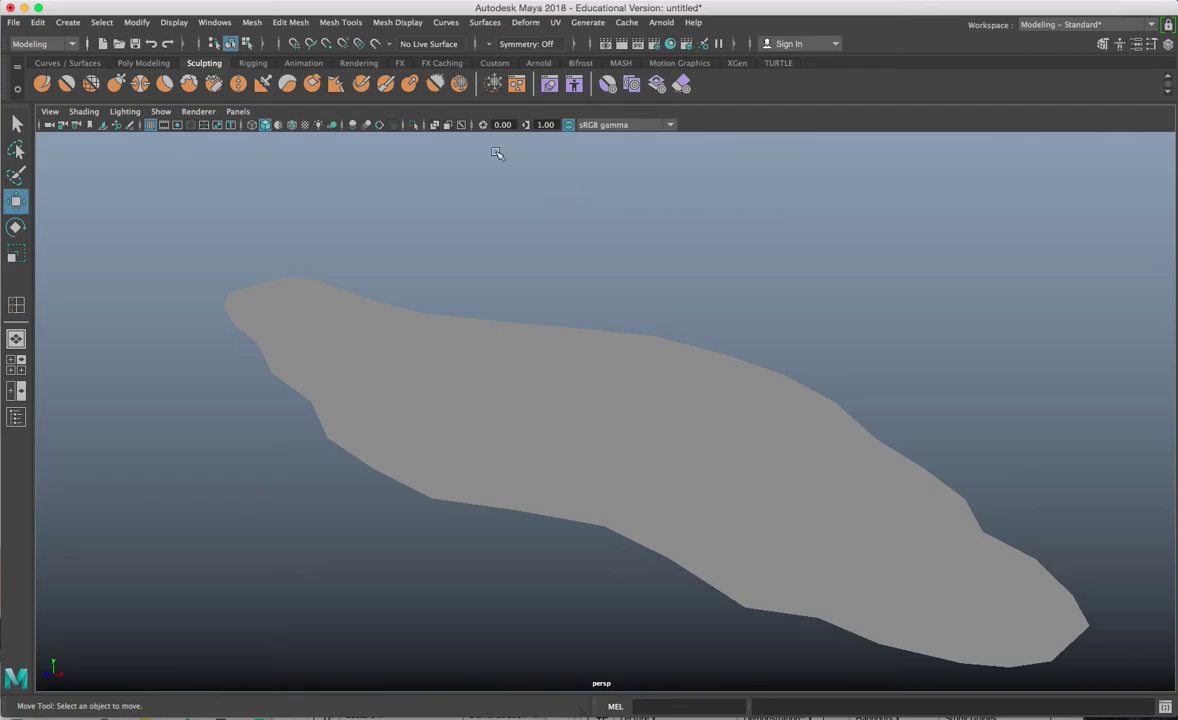
pyautogui.click(291, 124)
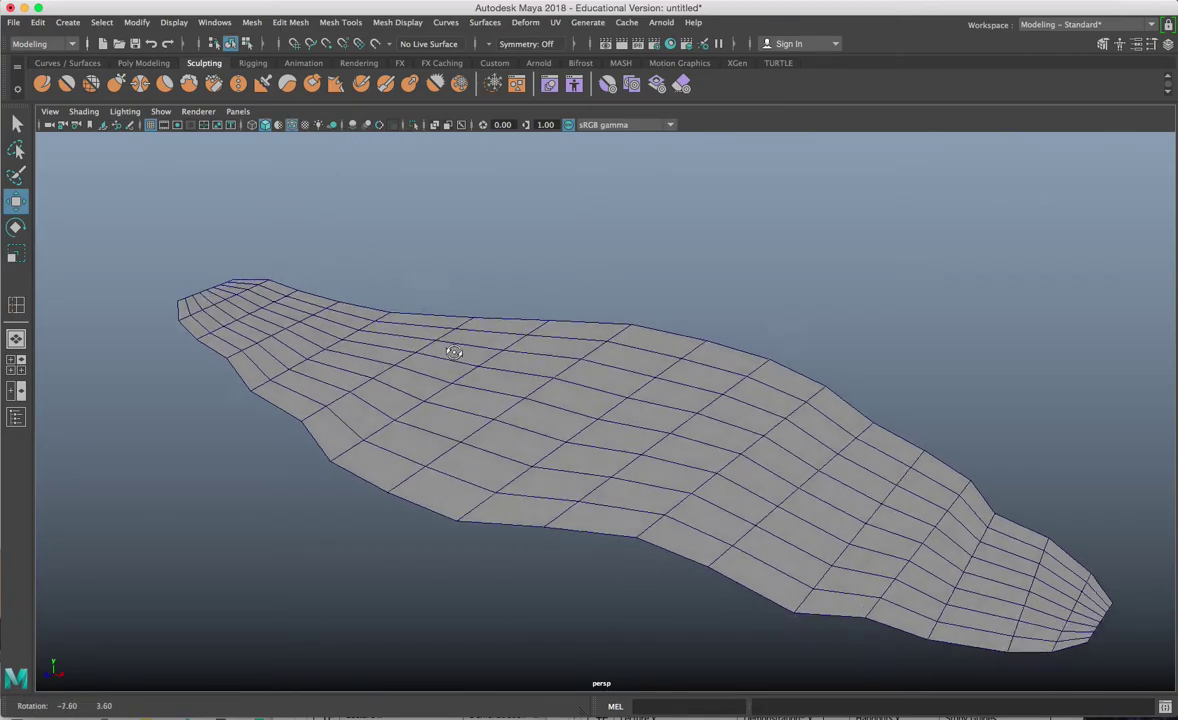
pyautogui.keyDown('alt'); pyautogui.moveTo(458, 353); pyautogui.dragTo(486, 344); pyautogui.keyUp('alt')
pyautogui.click(468, 410)
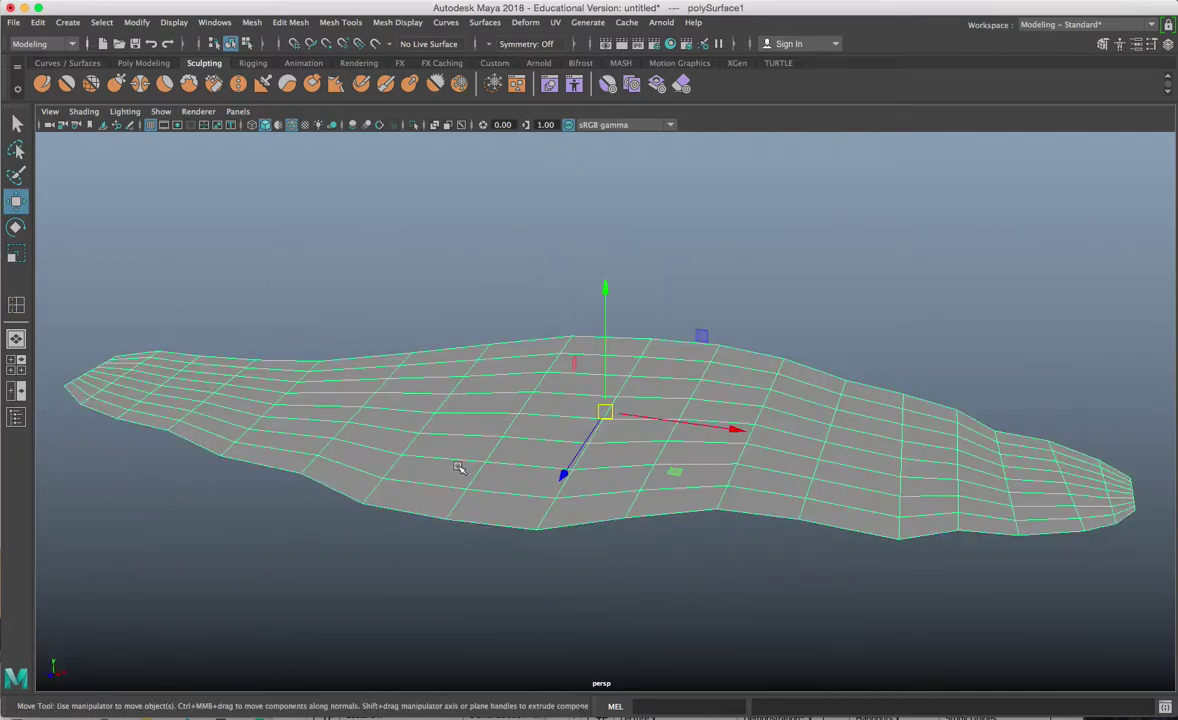
pyautogui.keyDown('alt'); pyautogui.moveTo(458, 469); pyautogui.dragTo(363, 384); pyautogui.keyUp('alt')
# - In the top view's vertex mode, move the seven inner vertices of the polygon's left end outward
pyautogui.press('space')
pyautogui.press('space')
pyautogui.keyDown('alt'); pyautogui.moveTo(268, 310); pyautogui.dragTo(500, 340, button='middle'); pyautogui.keyUp('alt')
pyautogui.scroll(3, 456, 382)
pyautogui.scroll(5, 420, 375)
pyautogui.moveTo(578, 301); pyautogui.dragTo(521, 303, button='right')
pyautogui.scroll(3, 518, 349)
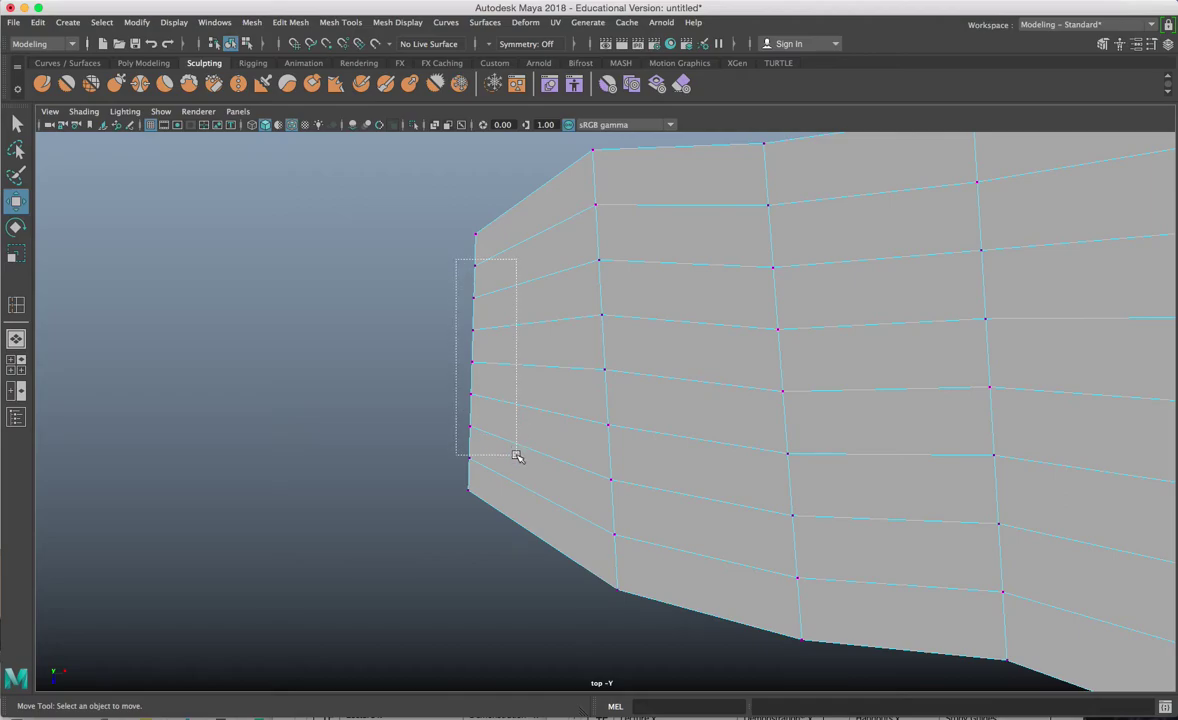
pyautogui.moveTo(516, 456); pyautogui.dragTo(518, 464)
pyautogui.moveTo(519, 362); pyautogui.dragTo(505, 361)
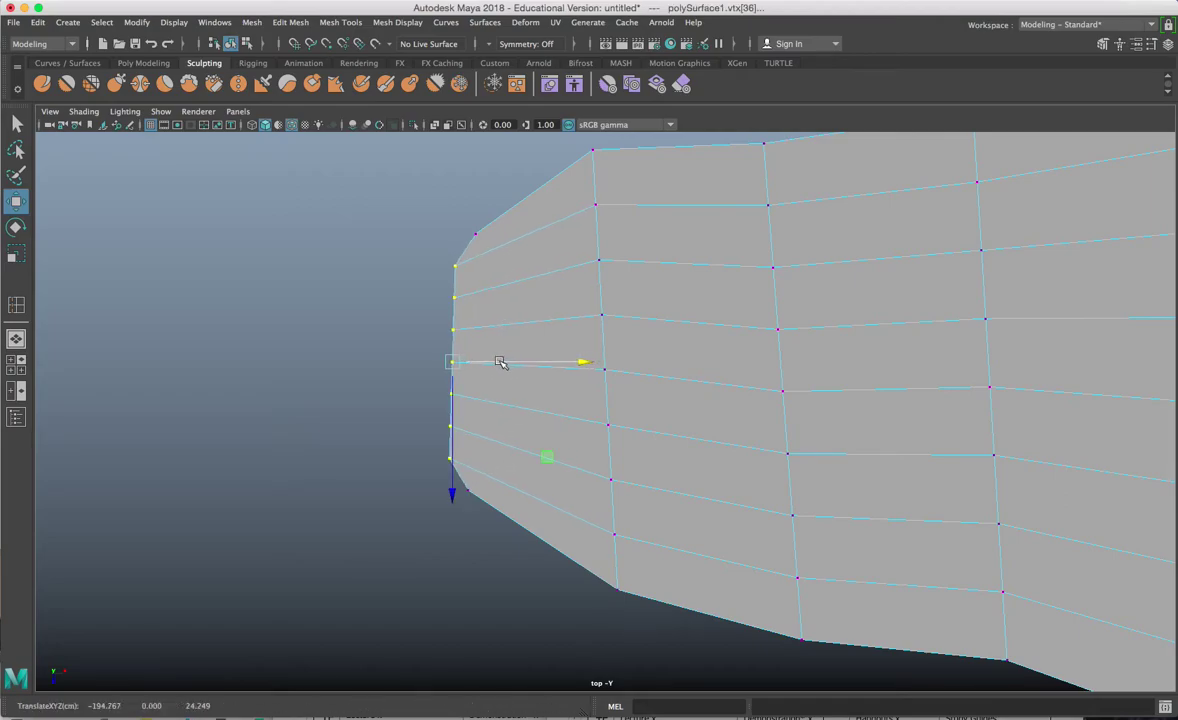
# - Move progressively smaller groups of the left end's middle vertices further outward to round off that end
pyautogui.moveTo(431, 291); pyautogui.dragTo(502, 428)
pyautogui.moveTo(500, 362); pyautogui.dragTo(489, 361)
pyautogui.moveTo(401, 312); pyautogui.dragTo(458, 359)
pyautogui.moveTo(376, 345); pyautogui.dragTo(450, 362)
pyautogui.scroll(-5, 455, 344)
pyautogui.moveTo(520, 289)
pyautogui.mouseDown()
pyautogui.moveTo(537, 308)
pyautogui.moveTo(541, 290)
pyautogui.mouseUp()
pyautogui.moveTo(508, 451); pyautogui.dragTo(556, 485)
# - Move the inner vertices of the polygon's right end outward into a rounded curve and return to object mode
pyautogui.scroll(-5, 555, 476)
pyautogui.scroll(-5, 1066, 370)
pyautogui.keyDown('alt'); pyautogui.moveTo(1022, 366); pyautogui.dragTo(592, 351, button='middle'); pyautogui.keyUp('alt')
pyautogui.scroll(5, 825, 342)
pyautogui.keyDown('alt'); pyautogui.moveTo(832, 340); pyautogui.dragTo(676, 392, button='middle'); pyautogui.keyUp('alt')
pyautogui.scroll(5, 676, 392)
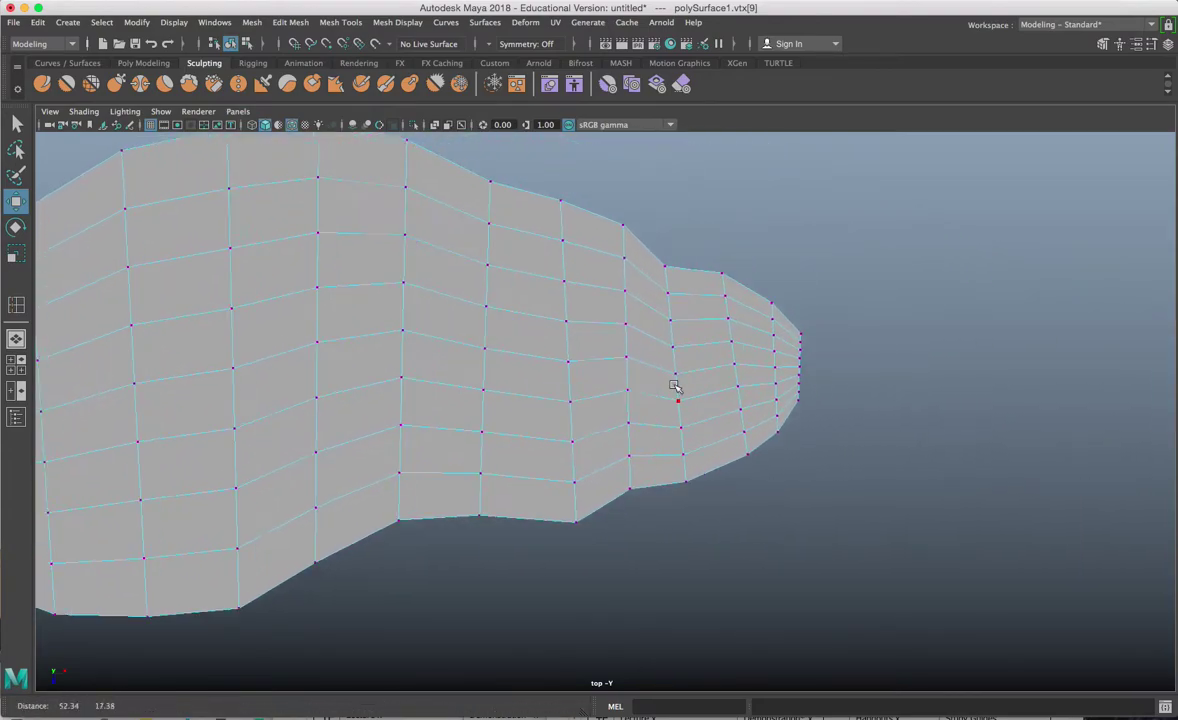
pyautogui.keyDown('alt'); pyautogui.moveTo(950, 336); pyautogui.dragTo(611, 413, button='middle'); pyautogui.keyUp('alt')
pyautogui.scroll(2, 636, 365)
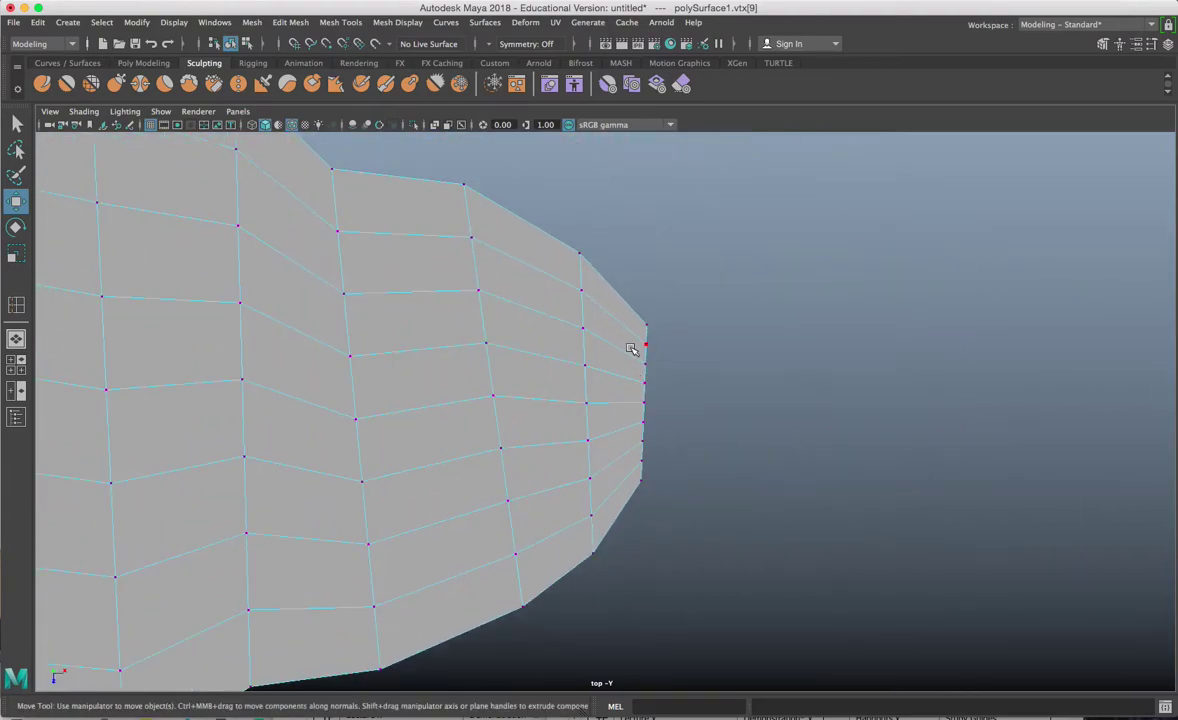
pyautogui.moveTo(666, 453); pyautogui.dragTo(685, 403)
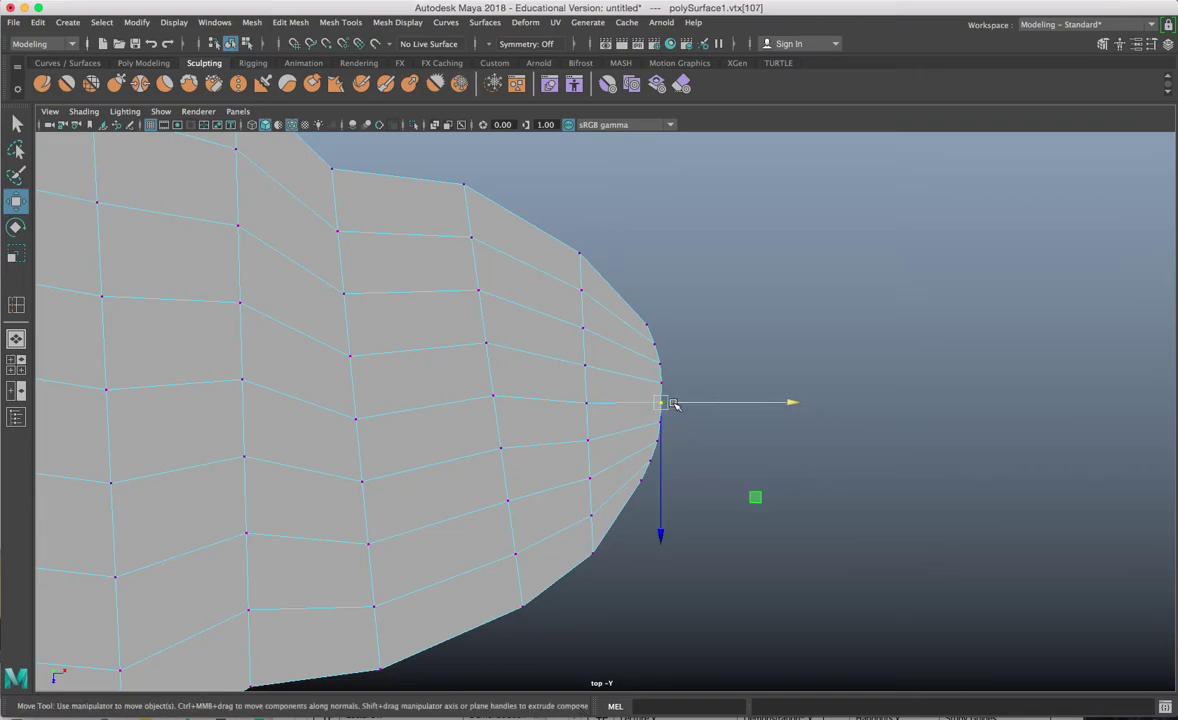
pyautogui.moveTo(590, 301); pyautogui.dragTo(603, 352, button='right')
pyautogui.moveTo(633, 284); pyautogui.dragTo(633, 284, button='right')
pyautogui.scroll(-10, 590, 362)
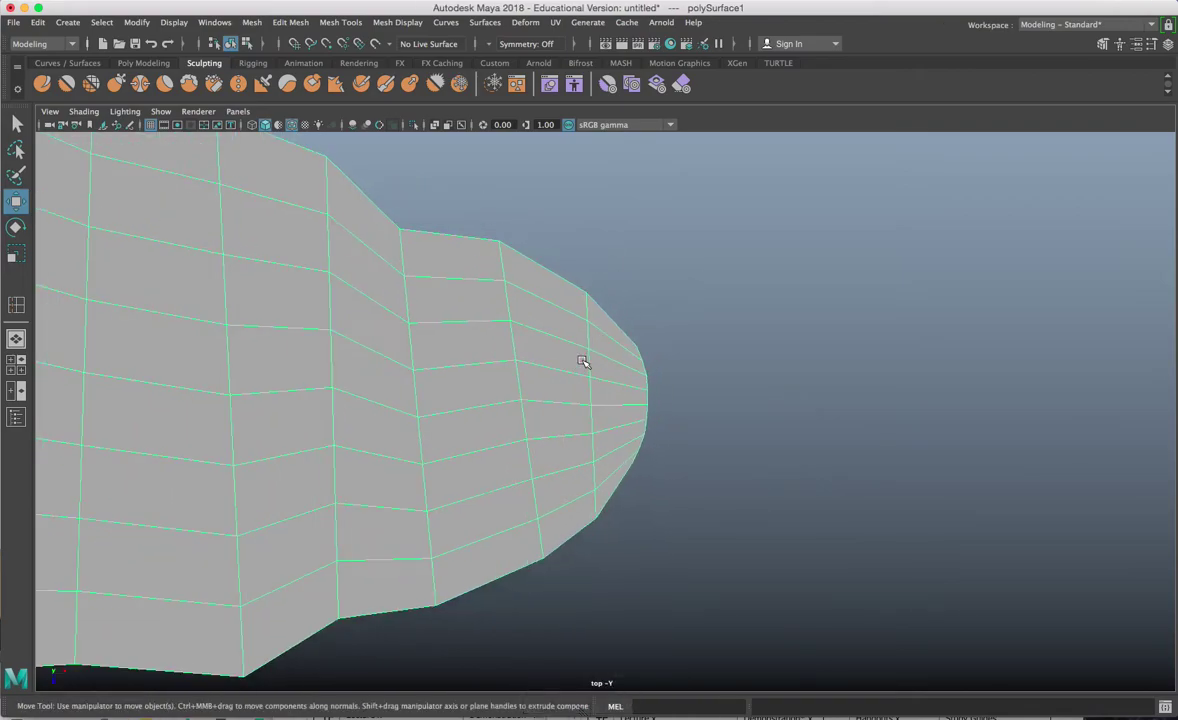
pyautogui.keyDown('alt'); pyautogui.moveTo(509, 441); pyautogui.dragTo(701, 409, button='middle'); pyautogui.keyUp('alt')
# - Extrude the whole flat mesh in the perspective view with a Local Translate Z of 9.122, and return to object mode
pyautogui.press('space')
pyautogui.press('space')
pyautogui.scroll(-5, 720, 272)
pyautogui.moveTo(711, 281)
pyautogui.keyDown('alt'); pyautogui.mouseDown()
pyautogui.moveTo(688, 313)
pyautogui.moveTo(731, 302)
pyautogui.moveTo(688, 285)
pyautogui.mouseUp(); pyautogui.keyUp('alt')
pyautogui.click(649, 258)
pyautogui.keyDown('alt'); pyautogui.moveTo(710, 281); pyautogui.dragTo(592, 297, button='middle'); pyautogui.keyUp('alt')
pyautogui.keyDown('alt'); pyautogui.moveTo(592, 297); pyautogui.dragTo(529, 425); pyautogui.keyUp('alt')
pyautogui.click(565, 368)
pyautogui.hotkey('ctrl', 'e')
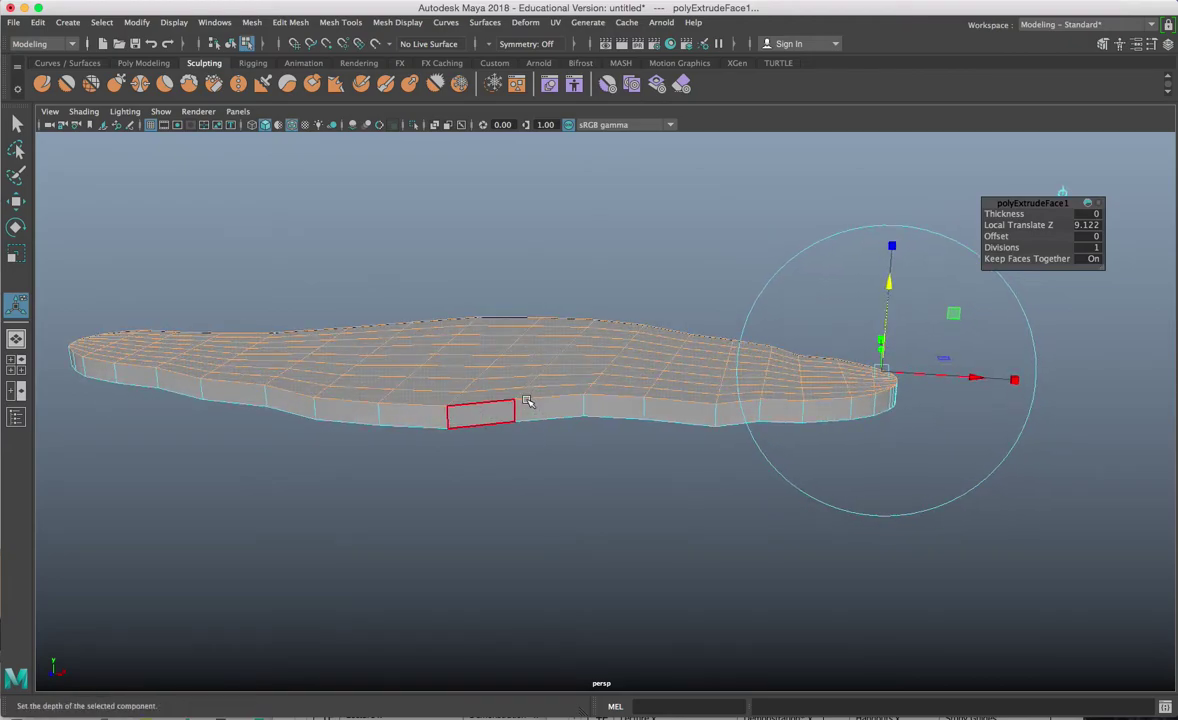
pyautogui.press('w')
pyautogui.rightClick(511, 301)
pyautogui.click(580, 281)
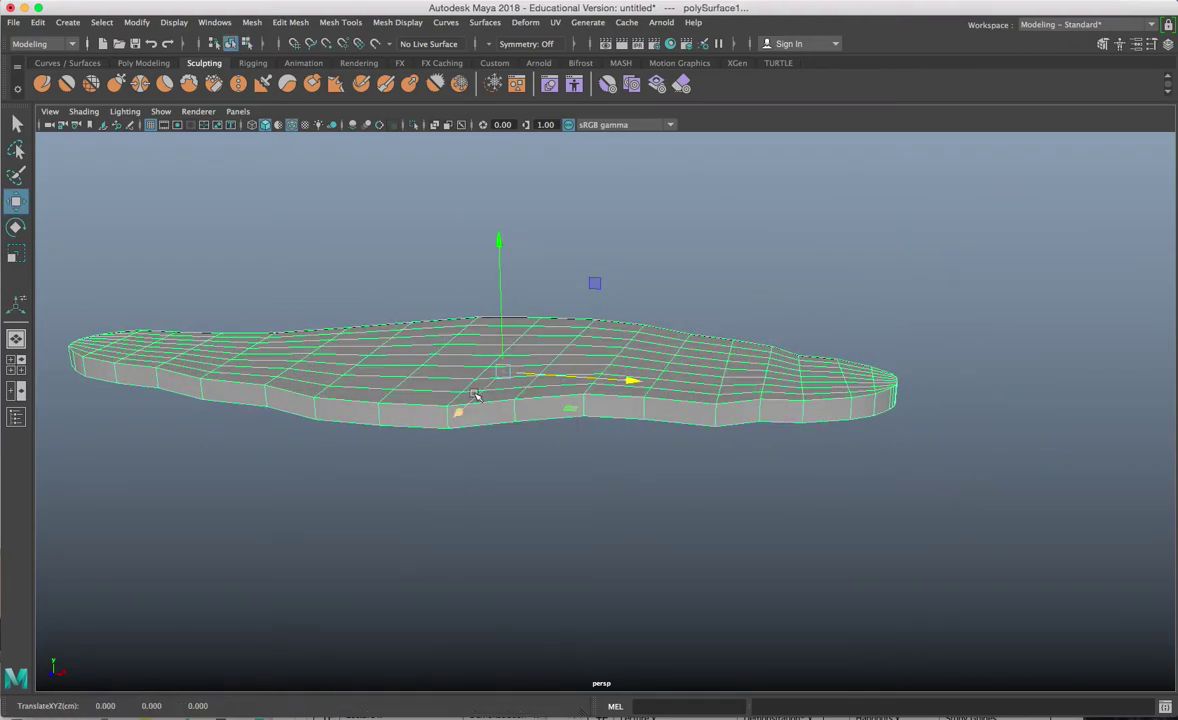
# - Select individual faces on the slab's underside in face mode, adding and removing faces from the selection
pyautogui.keyDown('alt'); pyautogui.moveTo(460, 400); pyautogui.dragTo(607, 387); pyautogui.keyUp('alt')
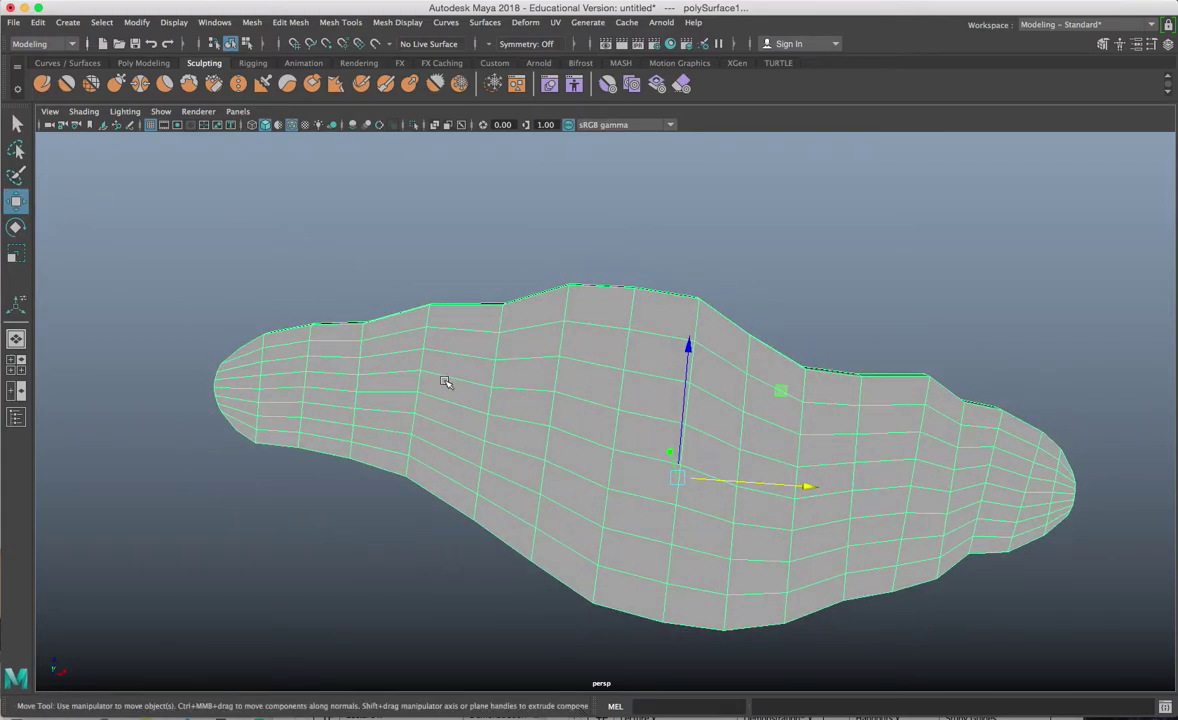
pyautogui.keyDown('alt'); pyautogui.moveTo(452, 386); pyautogui.dragTo(510, 415); pyautogui.keyUp('alt')
pyautogui.moveTo(588, 301); pyautogui.dragTo(594, 344, button='right')
pyautogui.click(526, 340)
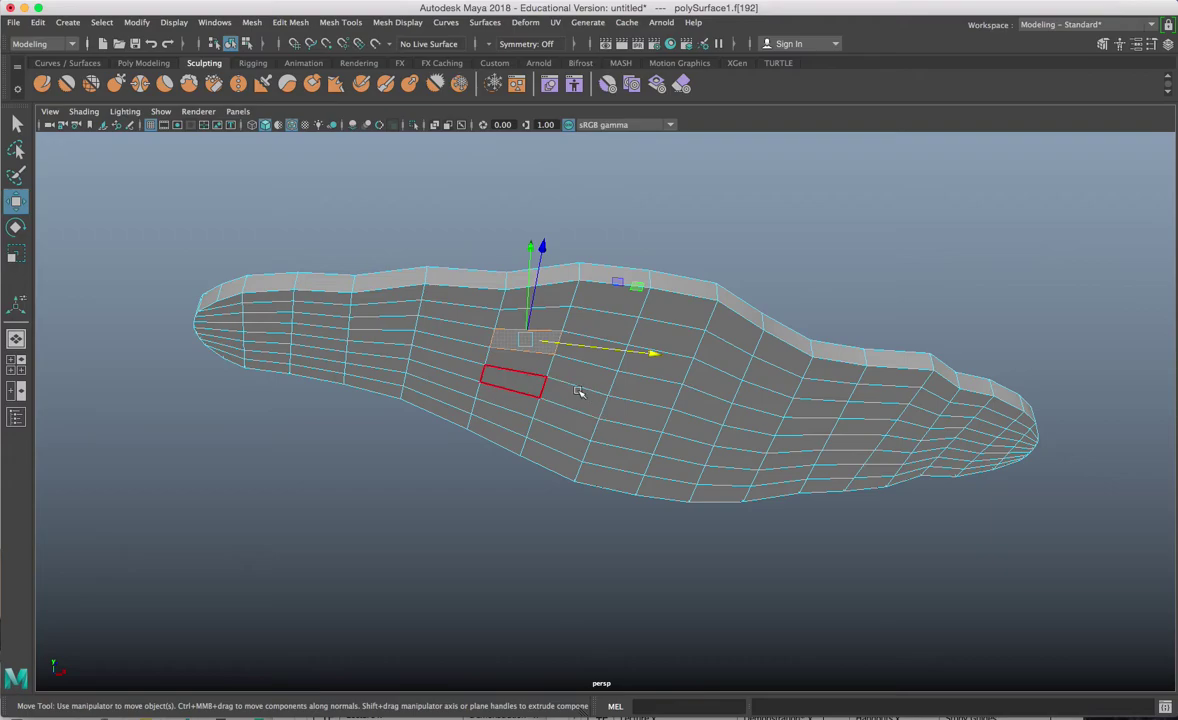
pyautogui.scroll(5, 575, 390)
pyautogui.keyDown('shift'); pyautogui.click(408, 329); pyautogui.keyUp('shift')
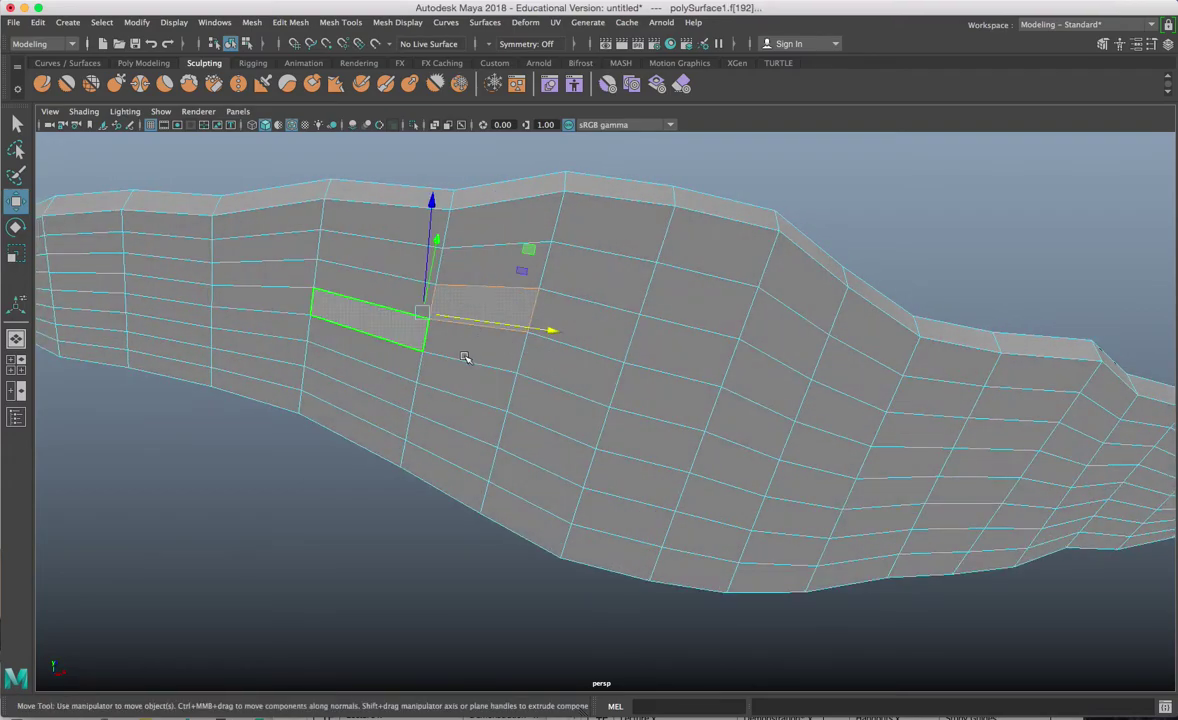
pyautogui.keyDown('alt'); pyautogui.moveTo(466, 355); pyautogui.dragTo(447, 380); pyautogui.keyUp('alt')
pyautogui.scroll(3, 445, 377)
pyautogui.keyDown('alt'); pyautogui.moveTo(442, 373); pyautogui.dragTo(672, 429, button='middle'); pyautogui.keyUp('alt')
pyautogui.scroll(5, 673, 430)
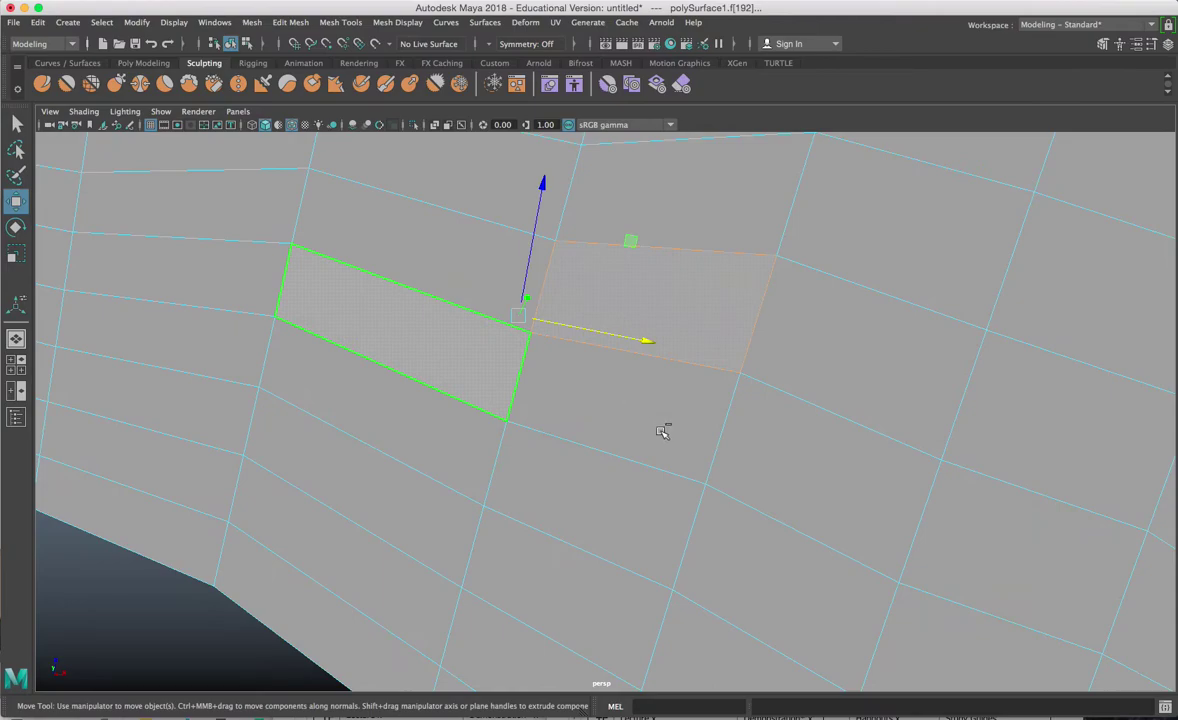
pyautogui.keyDown('ctrl'); pyautogui.click(490, 368); pyautogui.keyUp('ctrl')
pyautogui.keyDown('shift'); pyautogui.click(712, 425); pyautogui.keyUp('shift')
pyautogui.keyDown('ctrl'); pyautogui.click(715, 322); pyautogui.keyUp('ctrl')
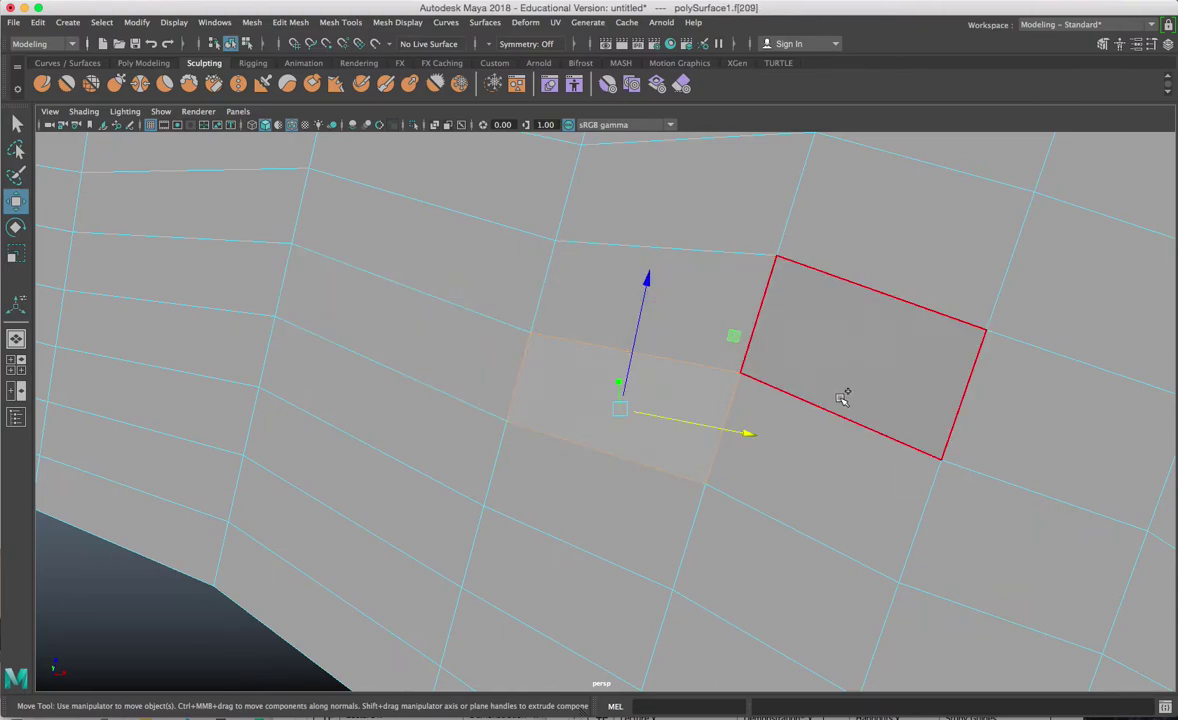
# - Box-select a two-column block of inner underside faces, remove the opposite side's faces from the selection, and return to object mode
pyautogui.scroll(-5, 830, 441)
pyautogui.keyDown('alt'); pyautogui.moveTo(808, 446); pyautogui.dragTo(737, 439); pyautogui.keyUp('alt')
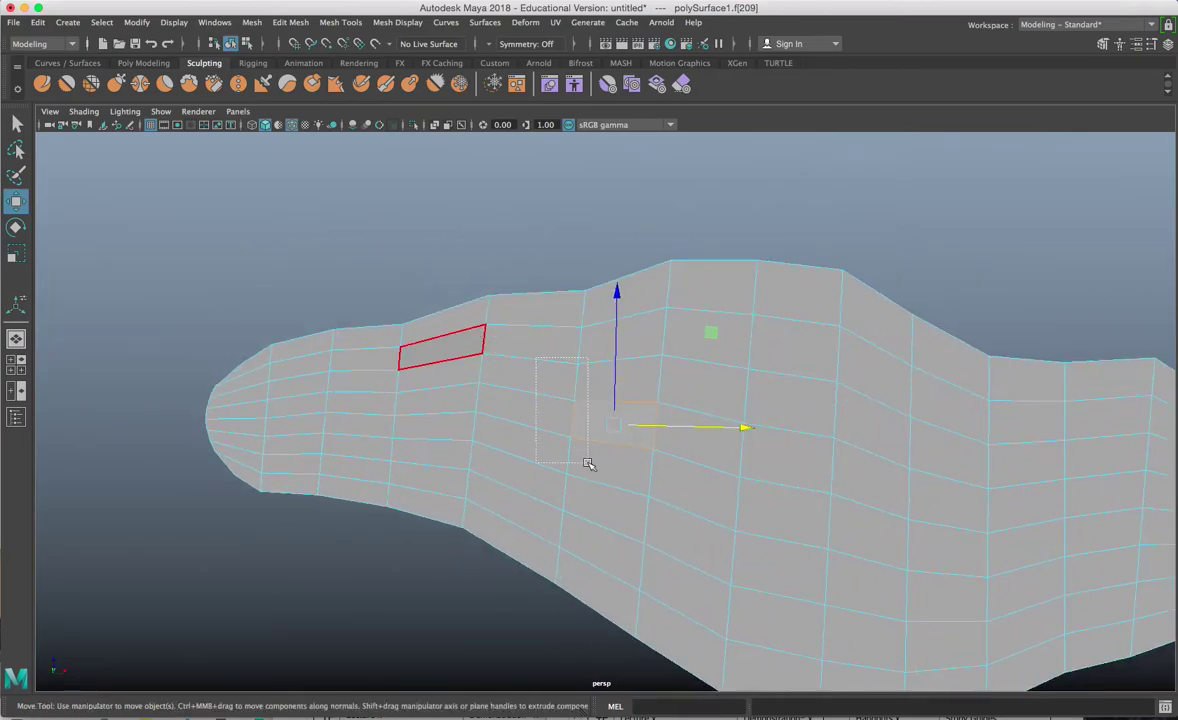
pyautogui.moveTo(612, 493); pyautogui.dragTo(612, 488)
pyautogui.scroll(2, 612, 485)
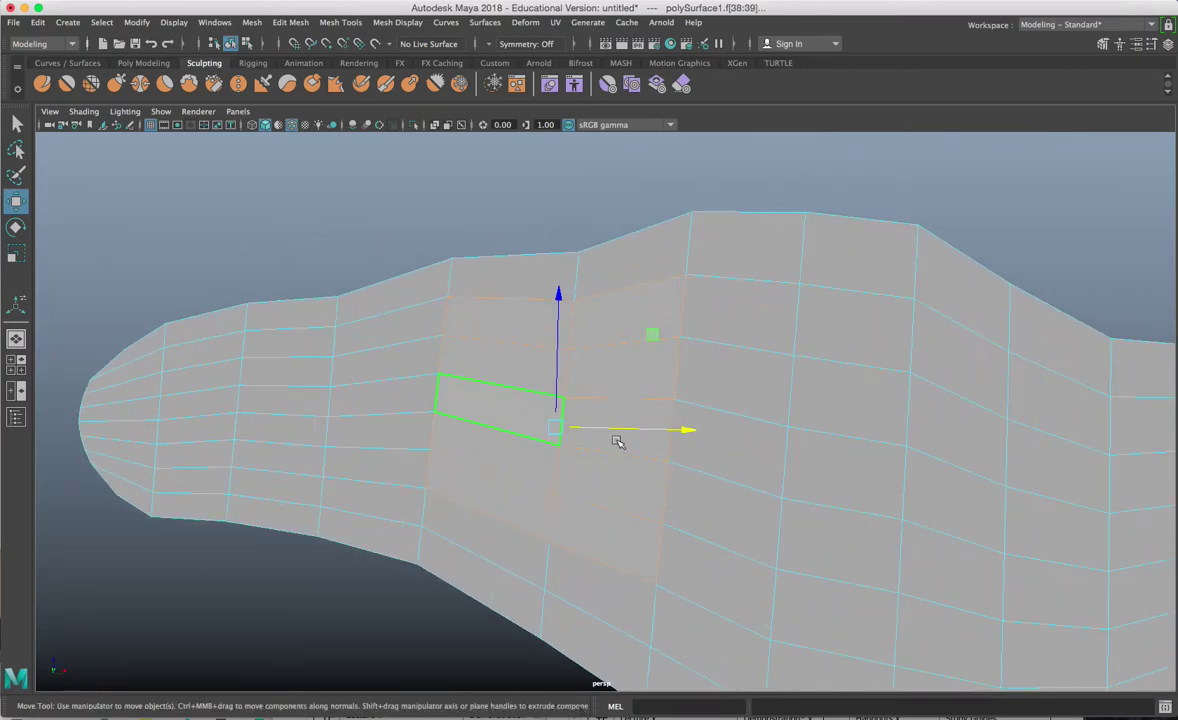
pyautogui.keyDown('alt'); pyautogui.moveTo(617, 439); pyautogui.dragTo(601, 502); pyautogui.keyUp('alt')
pyautogui.keyDown('alt'); pyautogui.moveTo(498, 357); pyautogui.dragTo(498, 358); pyautogui.keyUp('alt')
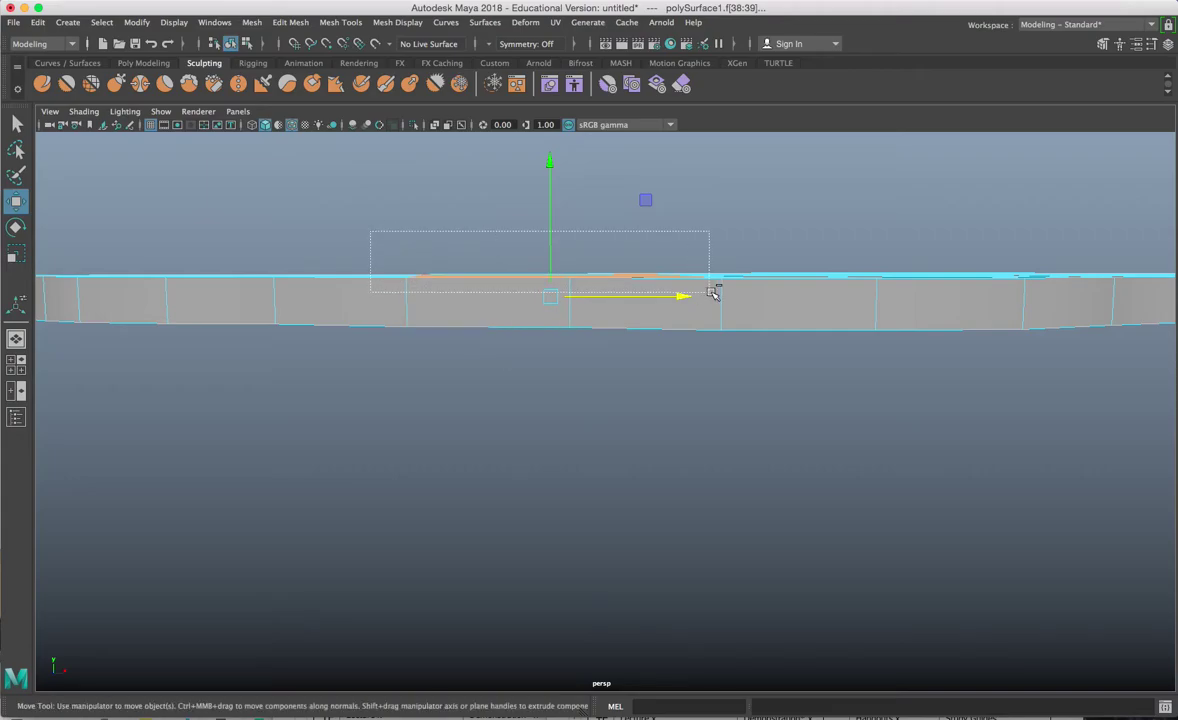
pyautogui.moveTo(714, 292); pyautogui.dragTo(613, 322)
pyautogui.keyDown('alt'); pyautogui.moveTo(681, 481); pyautogui.dragTo(716, 405); pyautogui.keyUp('alt')
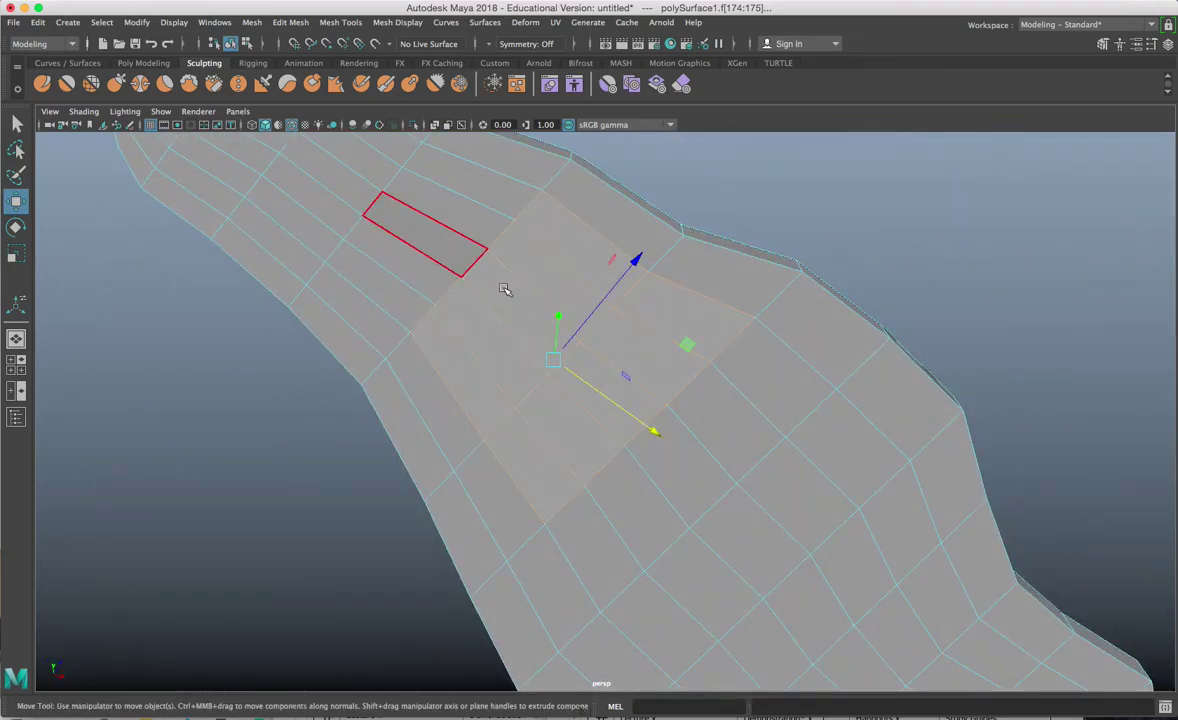
pyautogui.moveTo(505, 289); pyautogui.dragTo(576, 266, button='right')
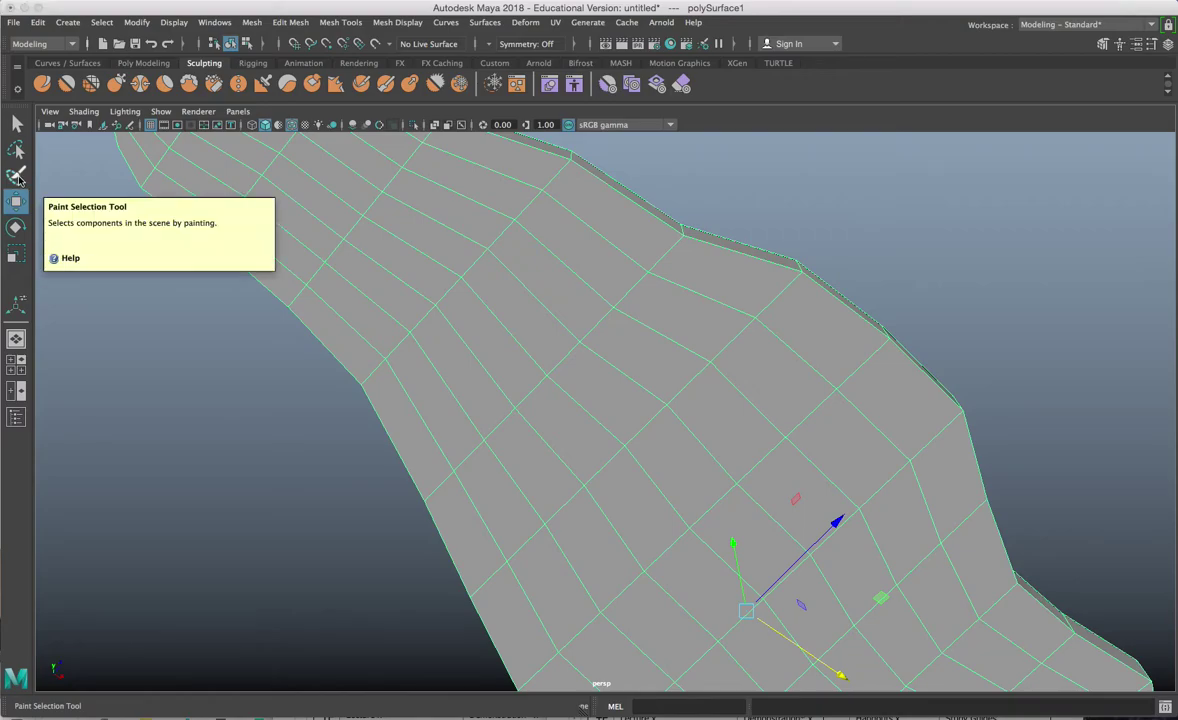
# - Enlarge the Paint Selection Tool's brush and paint-select the central underside faces, leaving a border of faces along the rim
pyautogui.click(17, 178)
pyautogui.moveTo(430, 305); pyautogui.dragTo(460, 330)
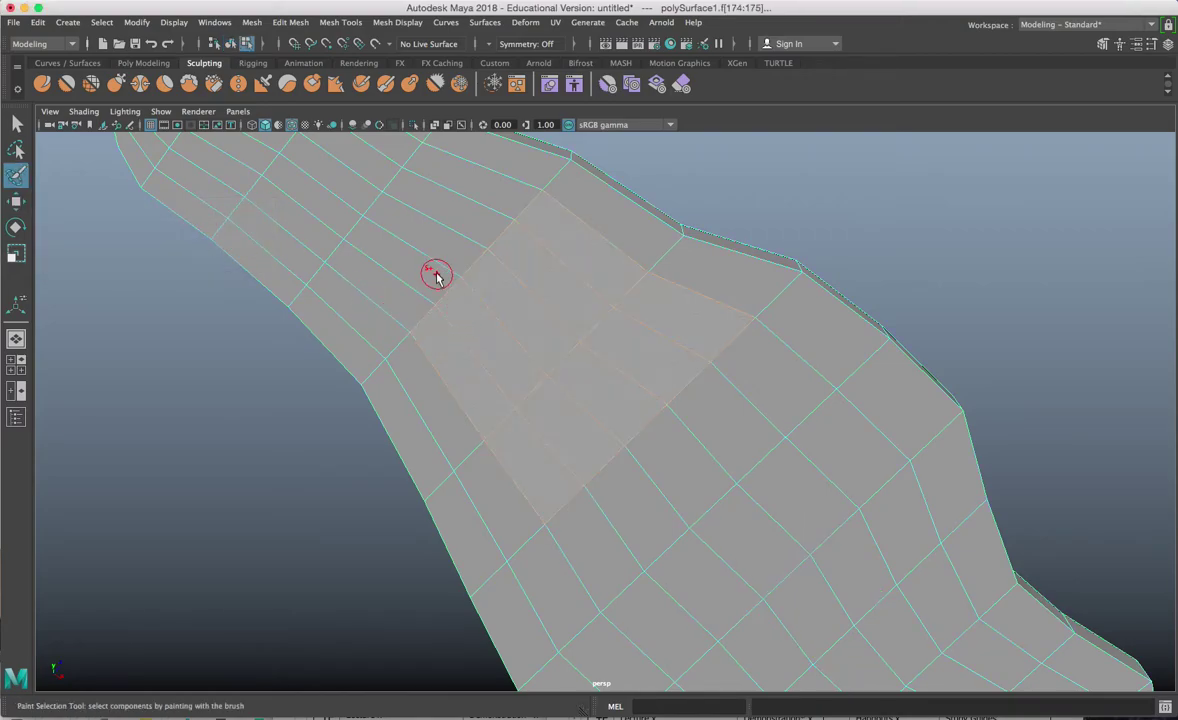
pyautogui.keyDown('alt'); pyautogui.moveTo(436, 280); pyautogui.dragTo(420, 347); pyautogui.keyUp('alt')
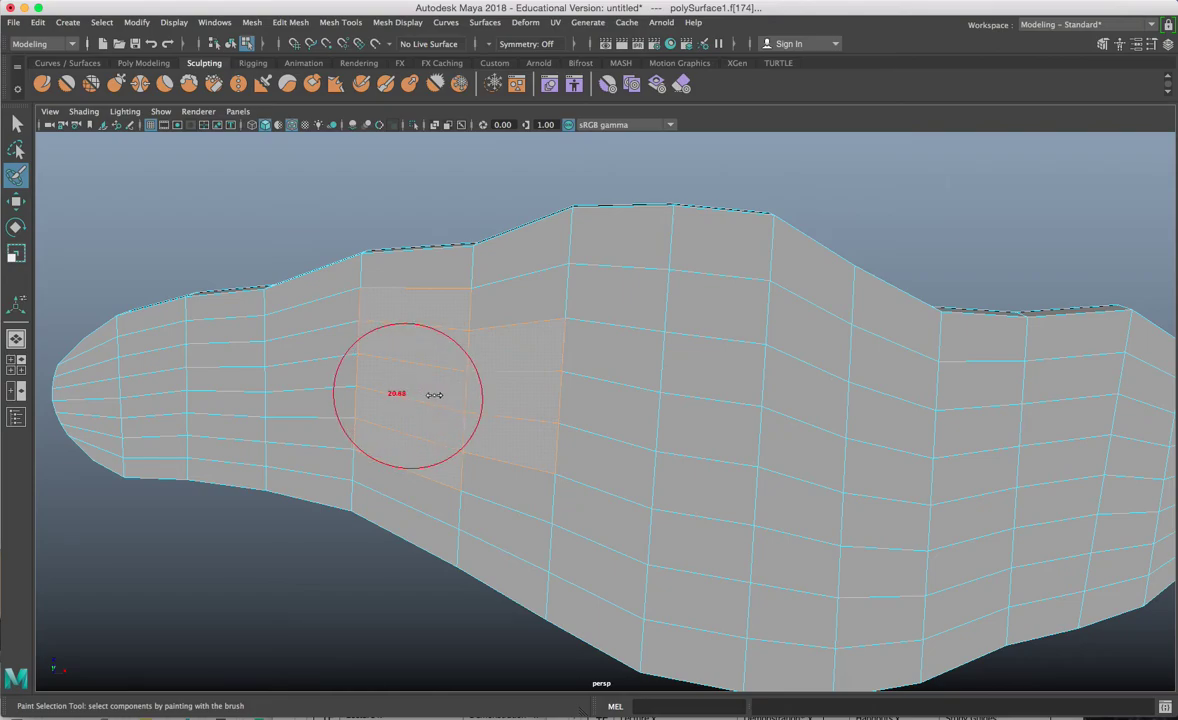
pyautogui.moveTo(435, 395); pyautogui.dragTo(442, 394)
pyautogui.moveTo(603, 464); pyautogui.dragTo(590, 474)
pyautogui.moveTo(565, 410); pyautogui.dragTo(601, 409)
pyautogui.moveTo(661, 440); pyautogui.dragTo(717, 409)
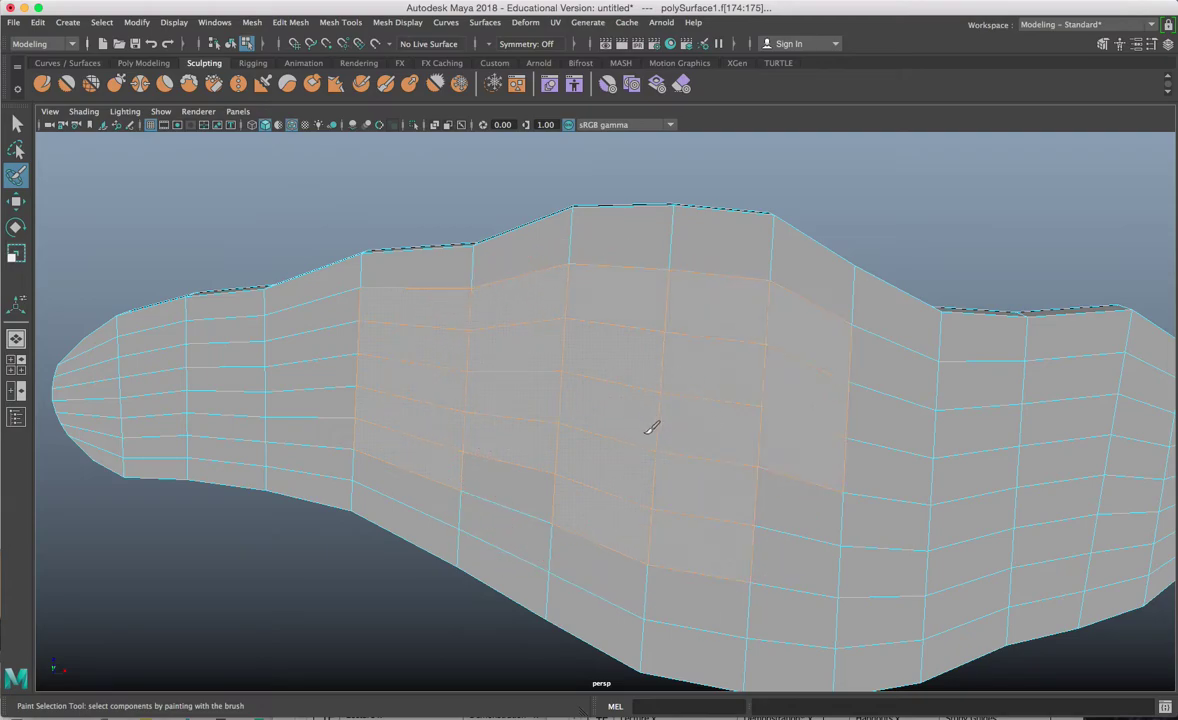
pyautogui.moveTo(627, 421); pyautogui.dragTo(587, 421)
pyautogui.press('w')
pyautogui.press('f')
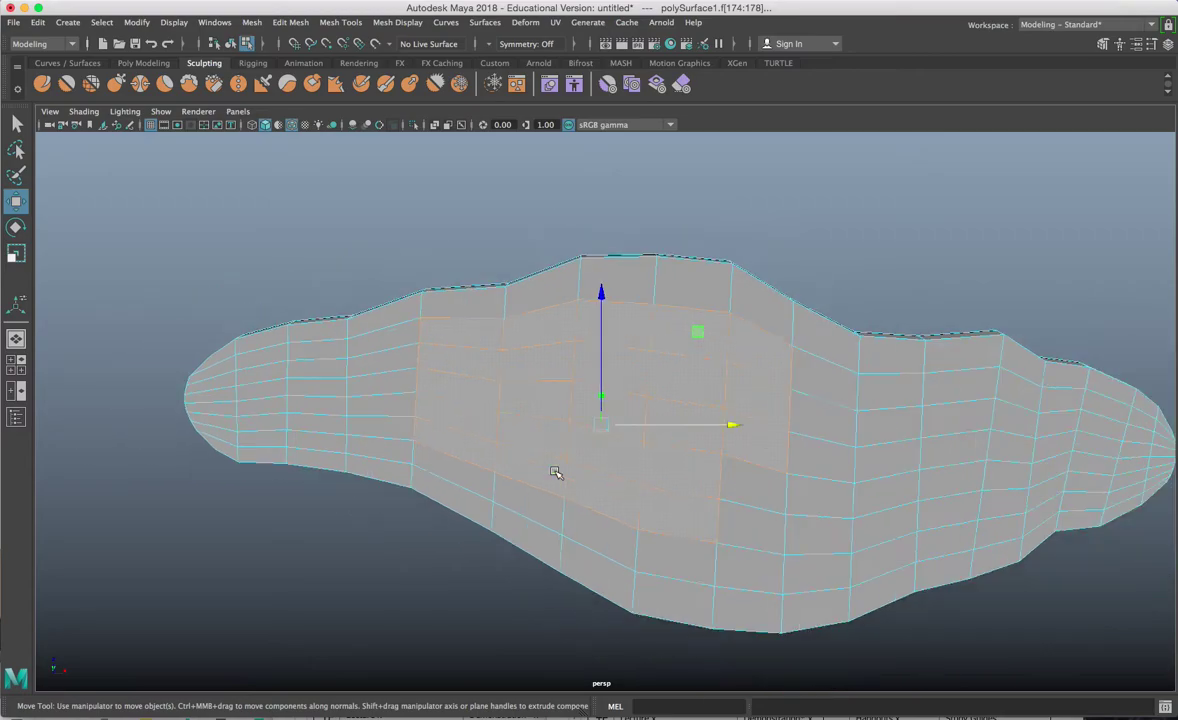
# - Restore the painted face selection and extend it with the Paint Selection Tool over the remaining central underside faces
pyautogui.click(748, 452)
pyautogui.hotkey('ctrl', 'z')
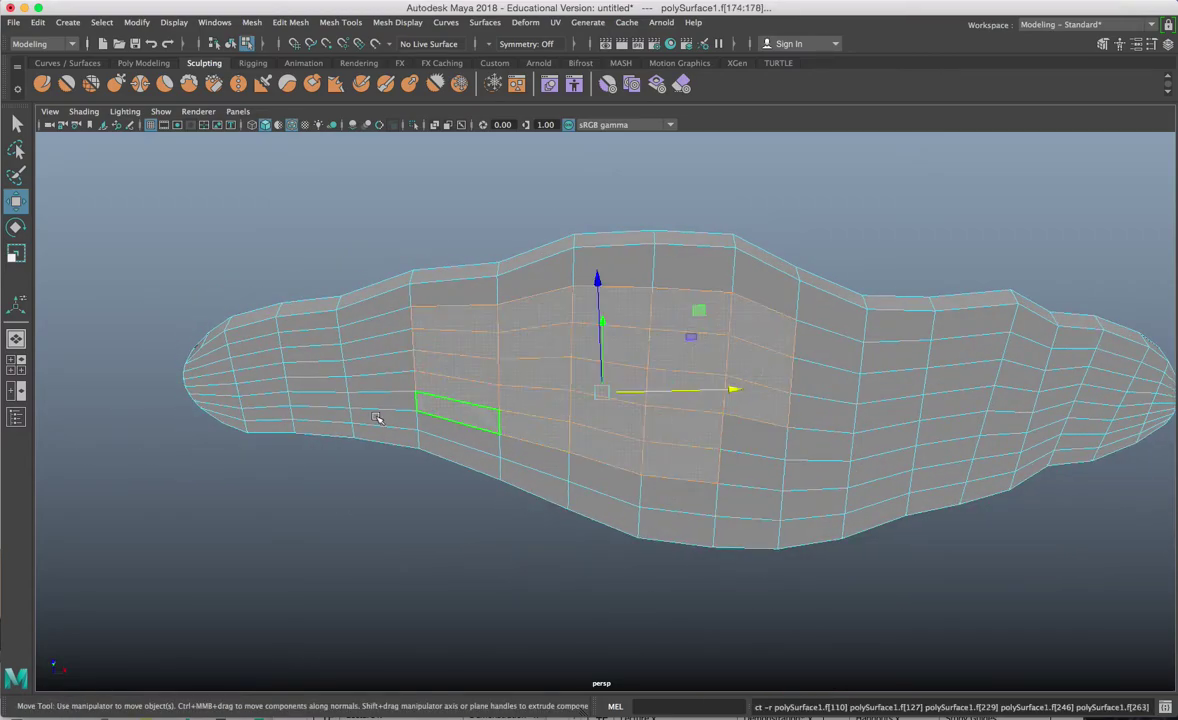
pyautogui.click(16, 175)
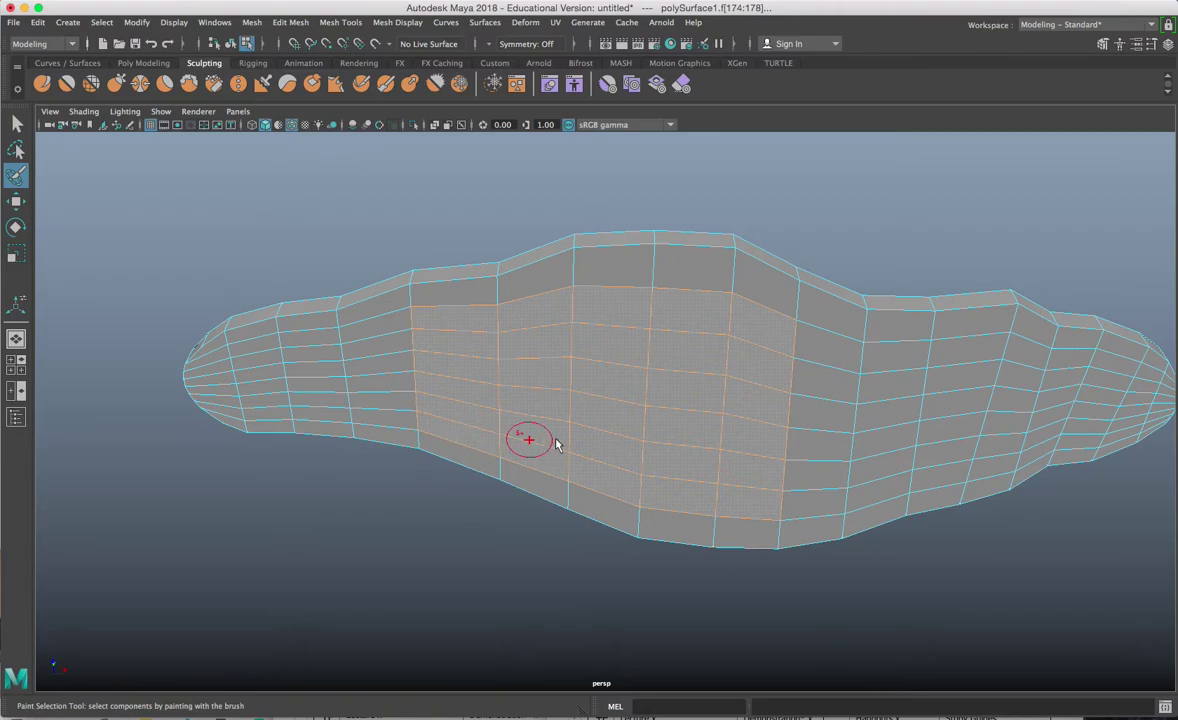
pyautogui.keyDown('alt'); pyautogui.moveTo(588, 445); pyautogui.dragTo(752, 393); pyautogui.keyUp('alt')
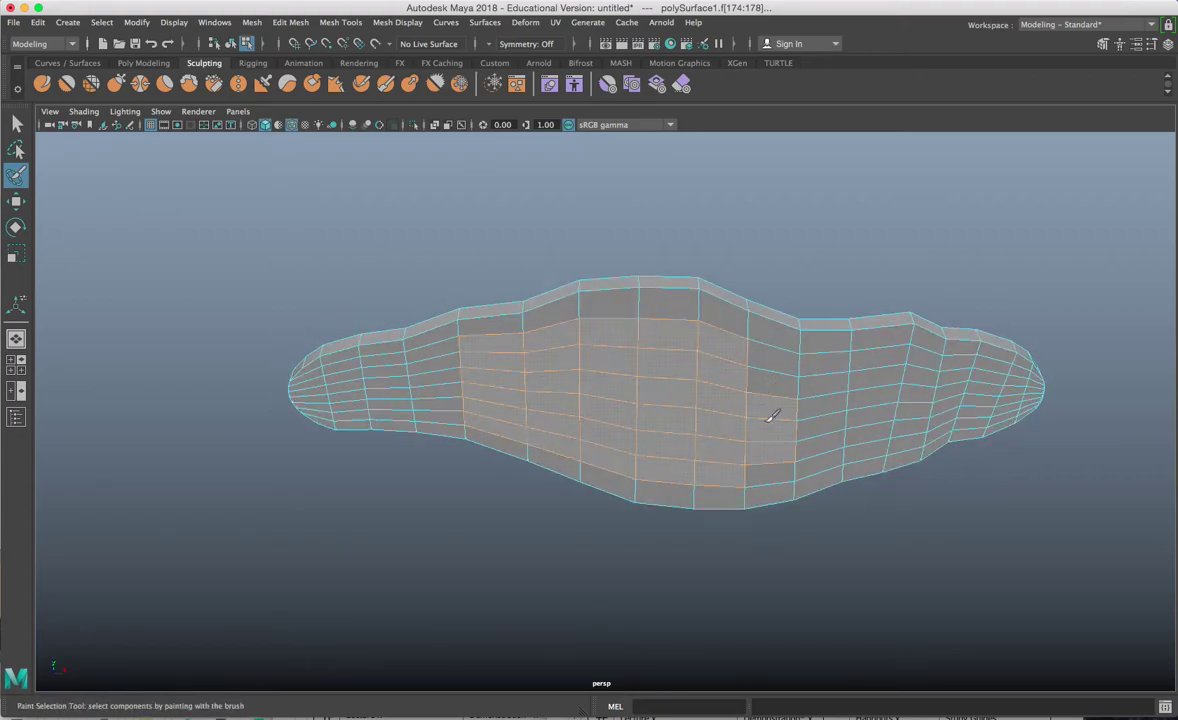
pyautogui.press('w')
# - Extrude the selected central underside faces downward into a thick raised block
pyautogui.keyDown('alt'); pyautogui.moveTo(668, 456); pyautogui.dragTo(604, 485); pyautogui.keyUp('alt')
pyautogui.hotkey('ctrl', 'e')
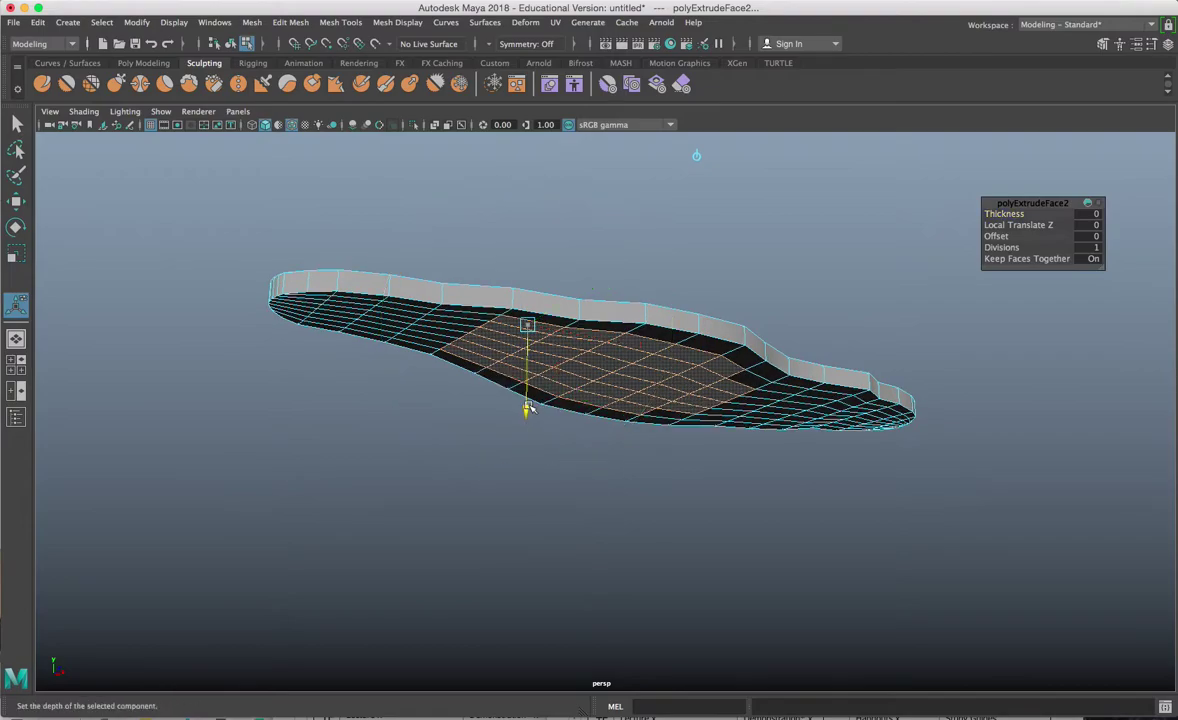
pyautogui.moveTo(527, 408); pyautogui.dragTo(596, 371)
# - Select the base edges along one long side of the extruded block and move them to slope the adjoining ledge
pyautogui.moveTo(631, 353); pyautogui.dragTo(626, 302, button='right')
pyautogui.scroll(5, 524, 301)
pyautogui.keyDown('alt'); pyautogui.moveTo(521, 302); pyautogui.dragTo(517, 339); pyautogui.keyUp('alt')
pyautogui.click(527, 275)
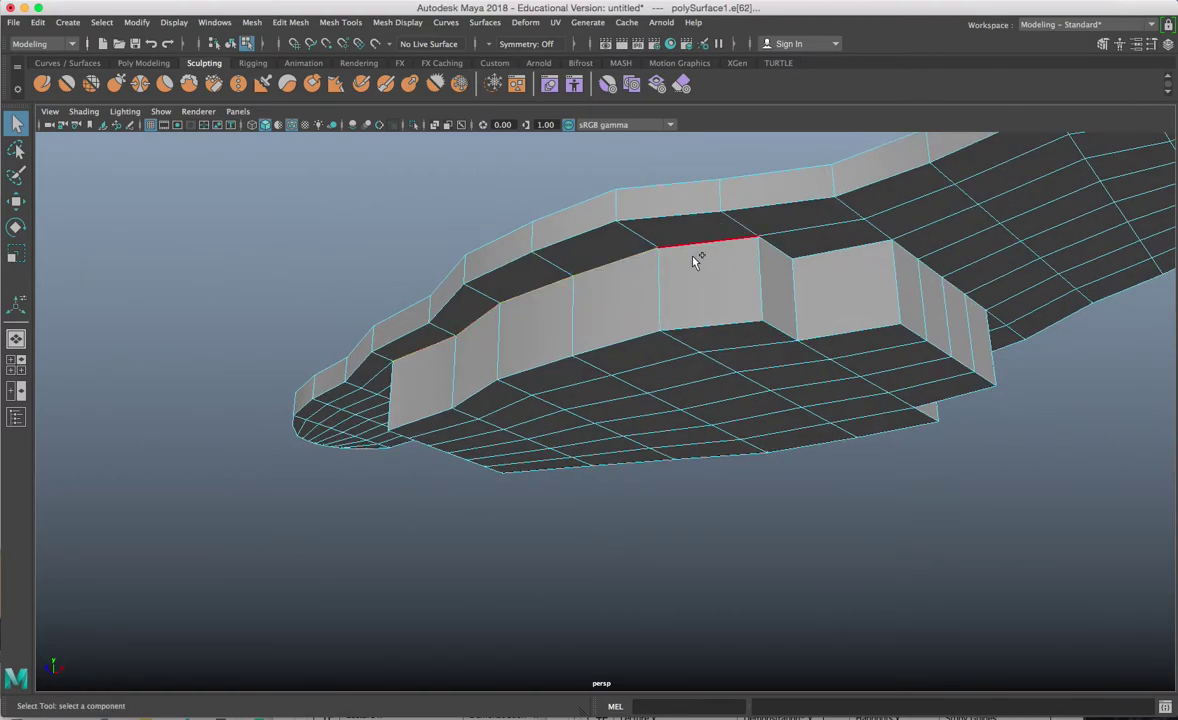
pyautogui.keyDown('alt'); pyautogui.moveTo(660, 300); pyautogui.dragTo(663, 258); pyautogui.keyUp('alt')
pyautogui.press('w')
pyautogui.moveTo(521, 265); pyautogui.dragTo(451, 343)
pyautogui.moveTo(493, 287)
pyautogui.keyDown('alt'); pyautogui.mouseDown()
pyautogui.moveTo(526, 337)
pyautogui.moveTo(600, 327)
pyautogui.moveTo(494, 297)
pyautogui.mouseUp(); pyautogui.keyUp('alt')
# - Select the base edges across the block's end near the narrow tail and move them to form a smoother slope
pyautogui.click(467, 200)
pyautogui.keyDown('alt'); pyautogui.moveTo(467, 200); pyautogui.dragTo(615, 282); pyautogui.keyUp('alt')
pyautogui.keyDown('shift'); pyautogui.click(616, 282); pyautogui.keyUp('shift')
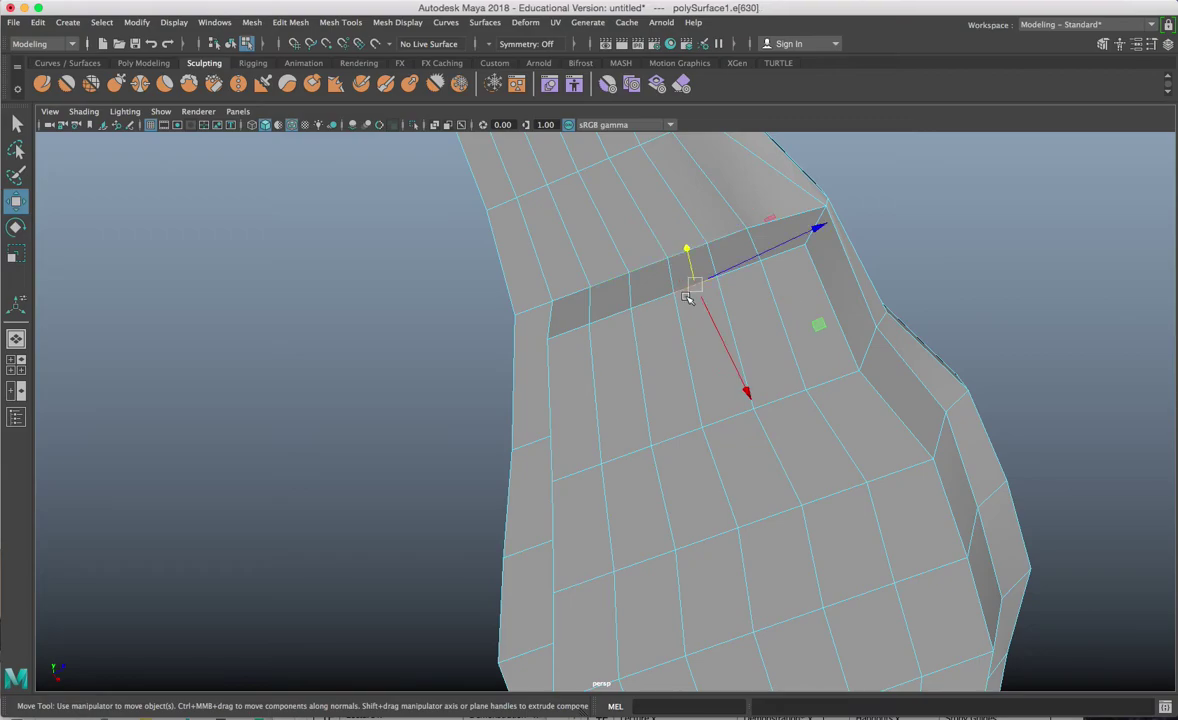
pyautogui.keyDown('alt'); pyautogui.moveTo(689, 302); pyautogui.dragTo(524, 289); pyautogui.keyUp('alt')
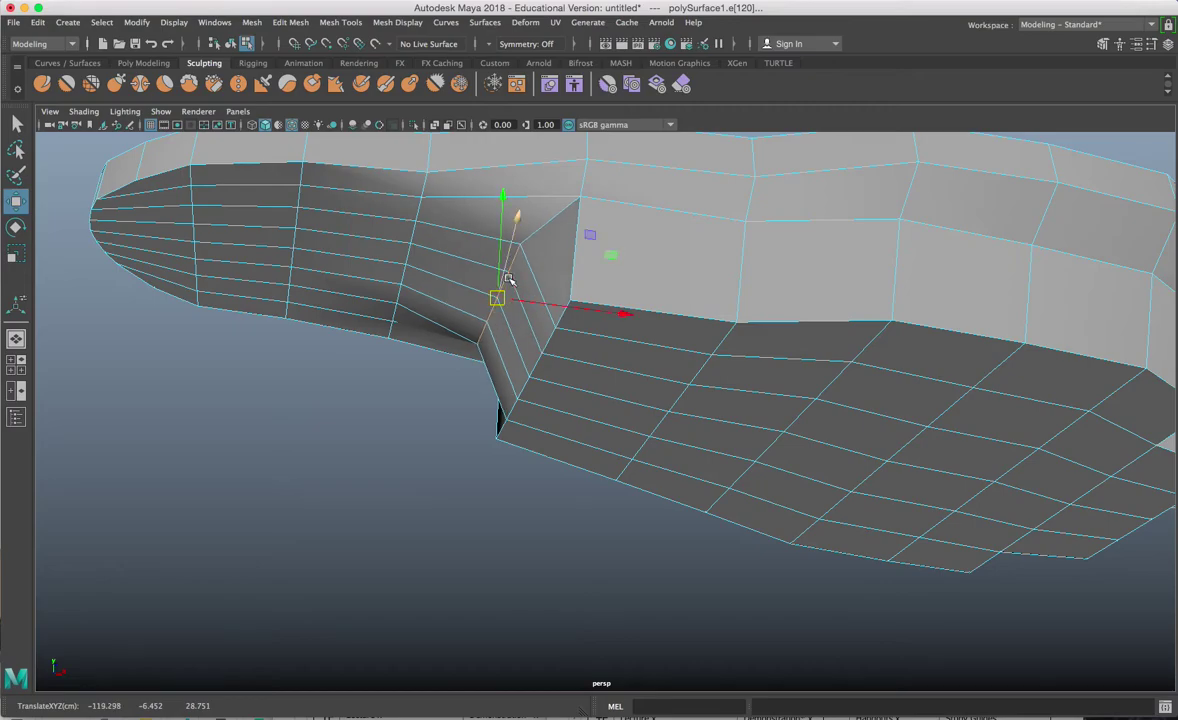
pyautogui.click(518, 274)
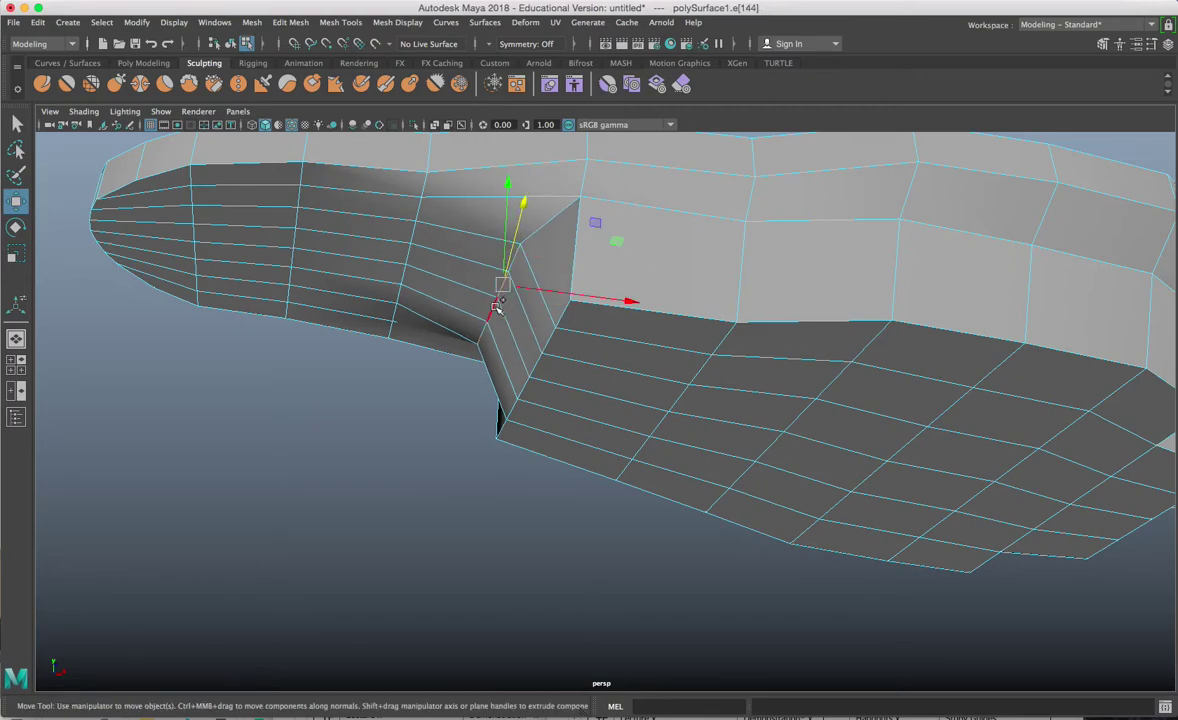
pyautogui.keyDown('shift'); pyautogui.click(496, 308); pyautogui.keyUp('shift')
pyautogui.keyDown('alt'); pyautogui.moveTo(497, 308); pyautogui.dragTo(557, 439); pyautogui.keyUp('alt')
# - Select the base edges along the block's opposite long side and move them to slope the adjoining ledge
pyautogui.click(570, 455)
pyautogui.keyDown('alt'); pyautogui.moveTo(734, 467); pyautogui.dragTo(737, 467, button='middle'); pyautogui.keyUp('alt')
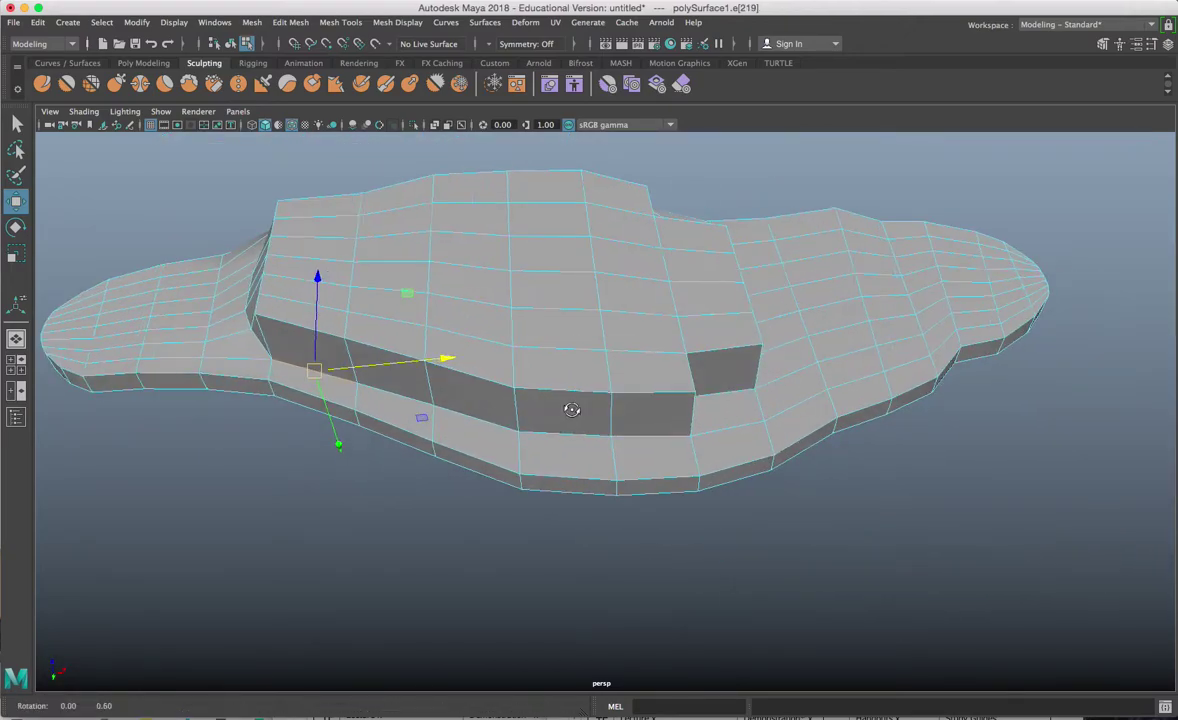
pyautogui.keyDown('alt'); pyautogui.moveTo(572, 410); pyautogui.dragTo(587, 400); pyautogui.keyUp('alt')
pyautogui.keyDown('shift'); pyautogui.doubleClick(634, 441); pyautogui.keyUp('shift')
pyautogui.keyDown('alt'); pyautogui.moveTo(634, 441); pyautogui.dragTo(559, 440); pyautogui.keyUp('alt')
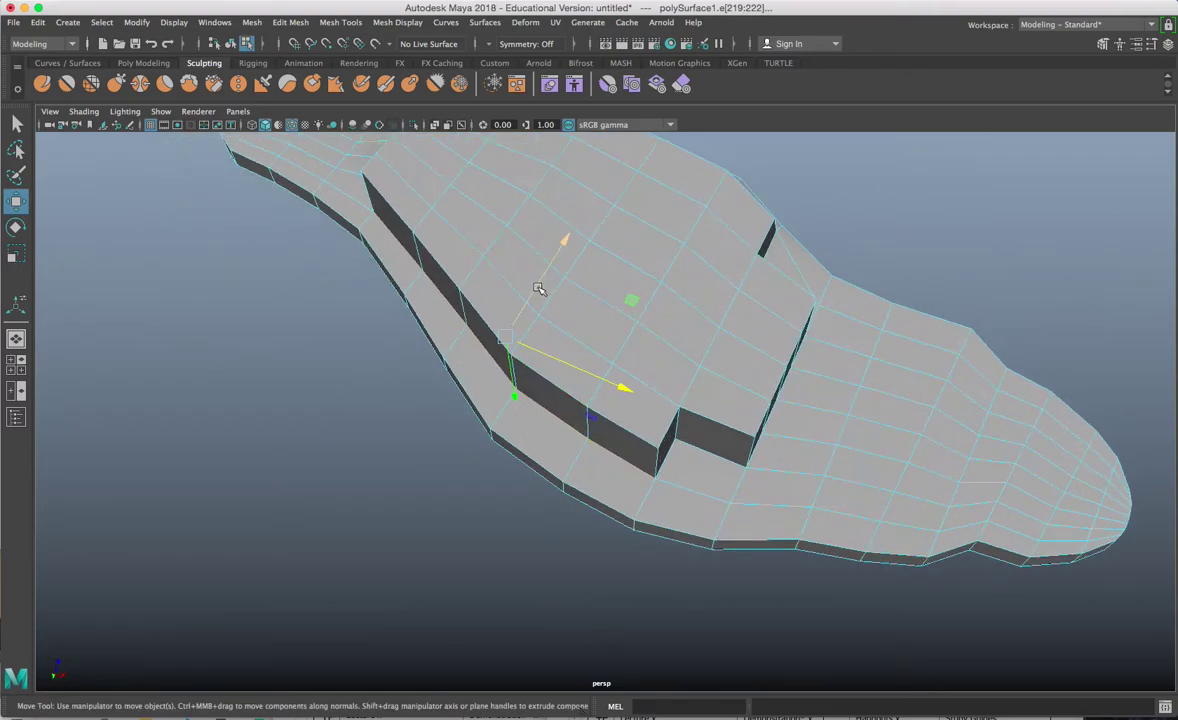
pyautogui.moveTo(538, 289); pyautogui.dragTo(548, 423)
# - Select the base edges across the block's notched end and move them to slope that end
pyautogui.click(624, 430)
pyautogui.keyDown('alt'); pyautogui.moveTo(624, 430); pyautogui.dragTo(744, 476); pyautogui.keyUp('alt')
pyautogui.click(736, 467)
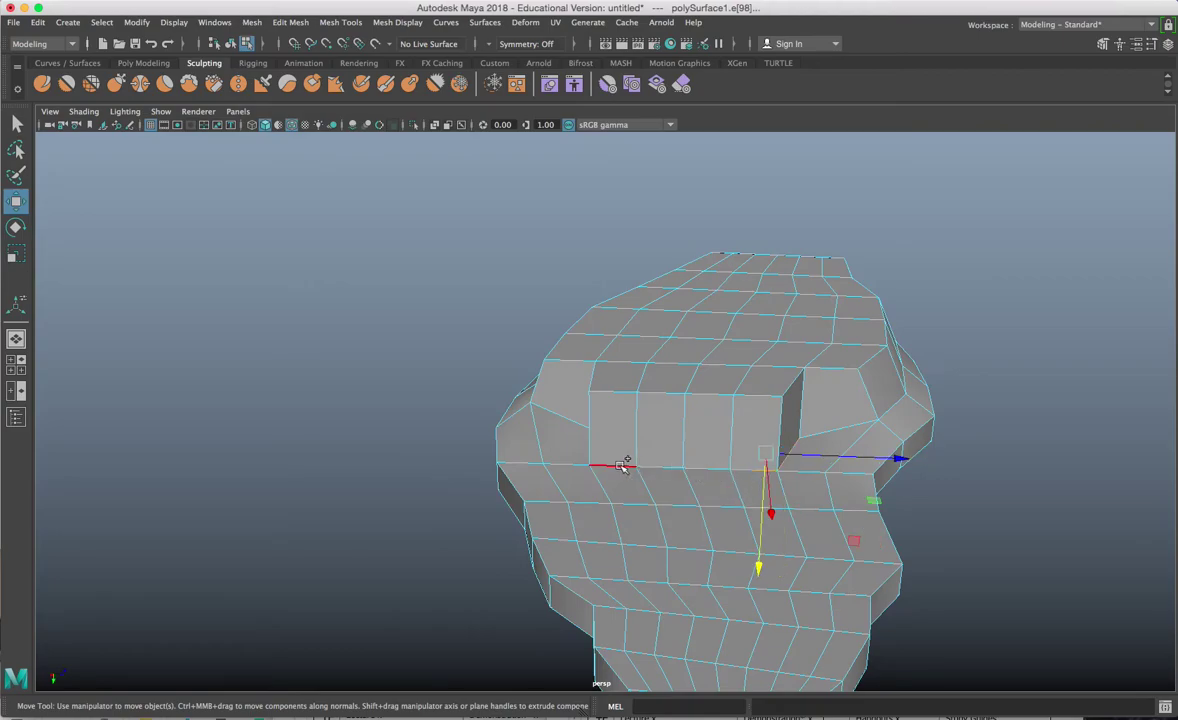
pyautogui.keyDown('alt'); pyautogui.moveTo(623, 475); pyautogui.dragTo(578, 371); pyautogui.keyUp('alt')
pyautogui.click(717, 452)
# - Switch to vertex selection and move the middle vertices along the block's outer end edge downward to round its profile
pyautogui.rightClick(530, 348)
pyautogui.click(505, 309)
pyautogui.click(579, 372)
pyautogui.press('f')
pyautogui.scroll(-5, 600, 404)
pyautogui.keyDown('alt'); pyautogui.moveTo(600, 404); pyautogui.dragTo(730, 408); pyautogui.keyUp('alt')
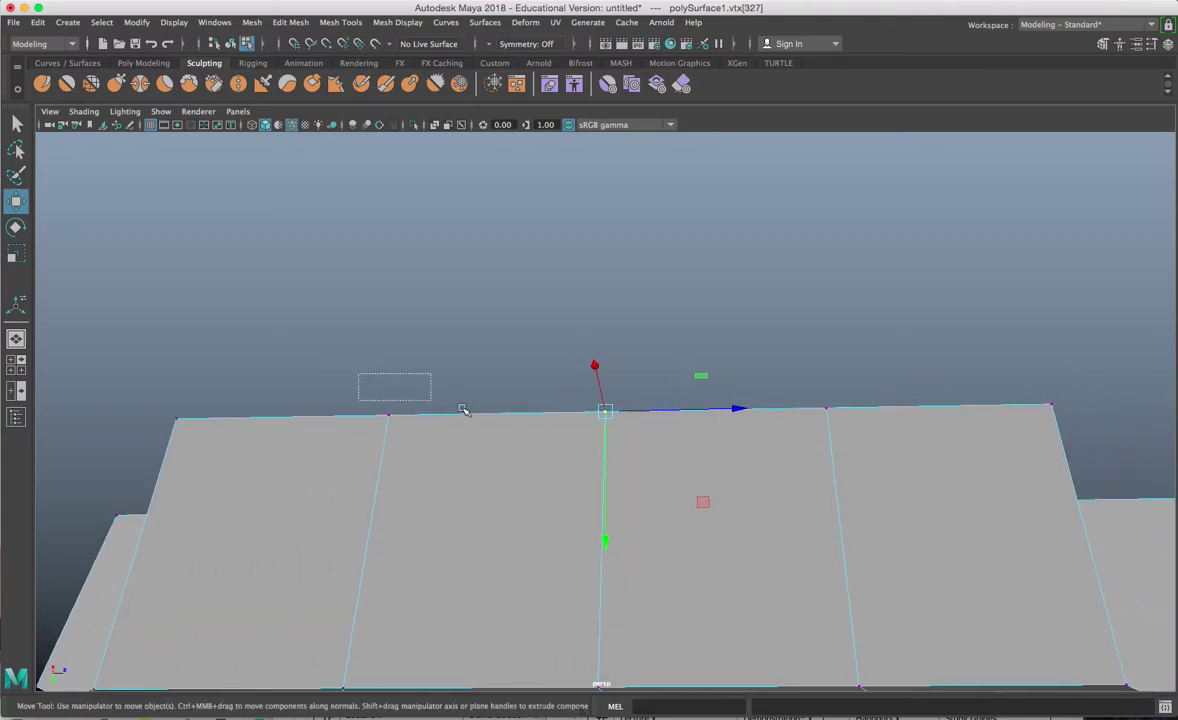
pyautogui.press('4')
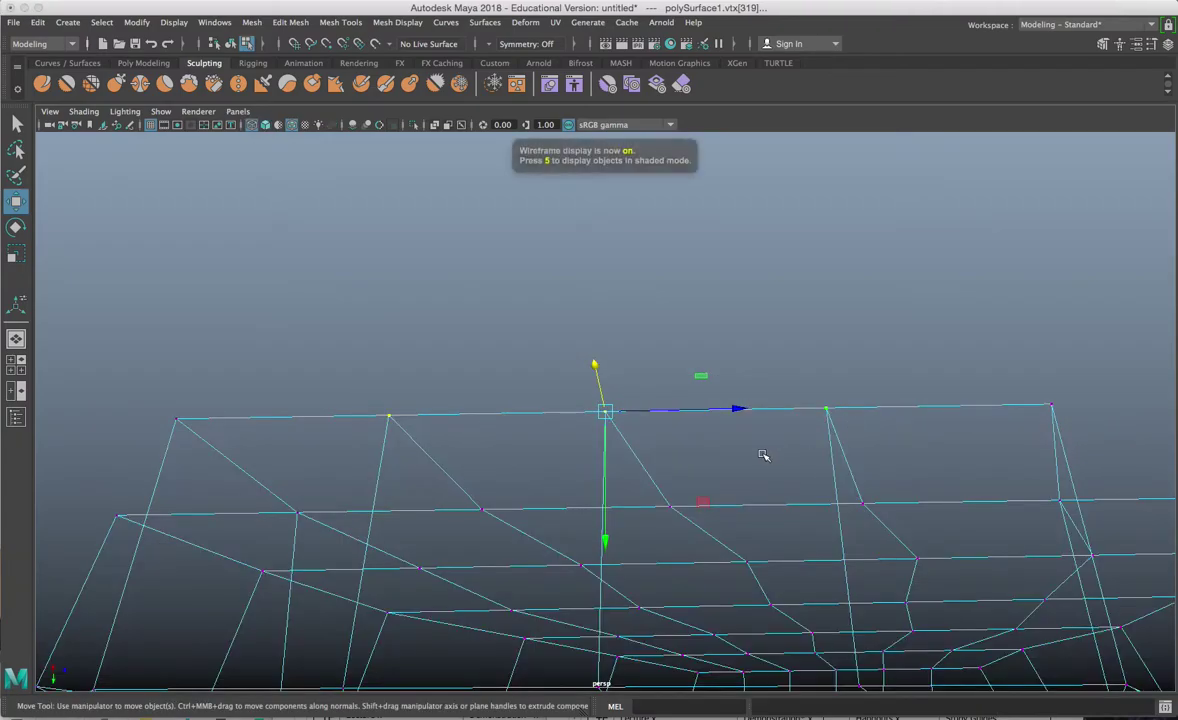
pyautogui.press('5')
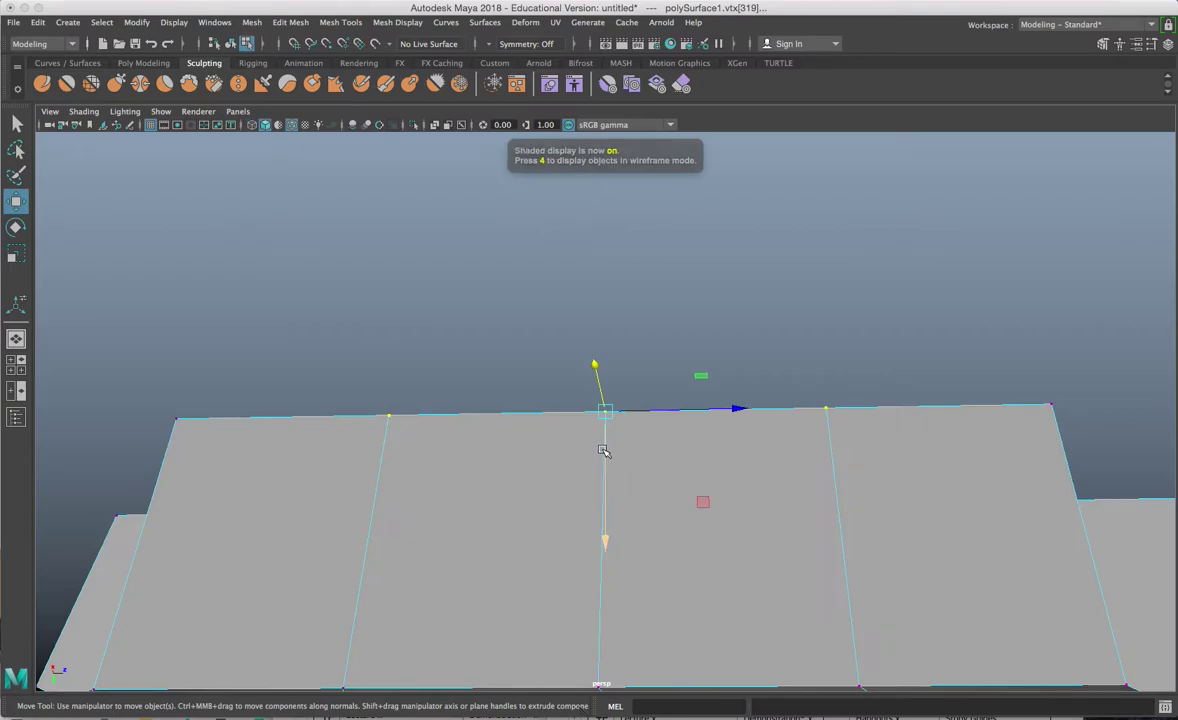
pyautogui.keyDown('alt'); pyautogui.moveTo(617, 426); pyautogui.dragTo(429, 366); pyautogui.keyUp('alt')
pyautogui.keyDown('alt'); pyautogui.moveTo(431, 370); pyautogui.dragTo(498, 470); pyautogui.keyUp('alt')
# - Select the middle base vertices across the same end of the block and move them outward
pyautogui.click(447, 442)
pyautogui.click(458, 473)
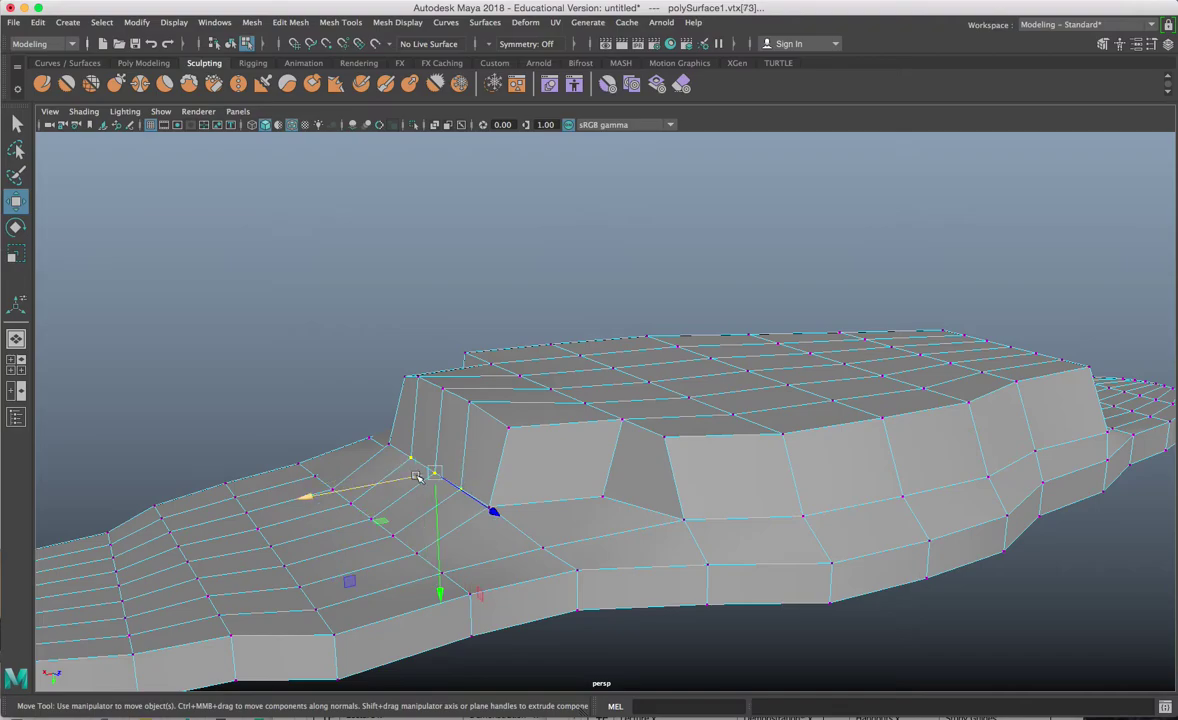
pyautogui.moveTo(418, 477); pyautogui.dragTo(542, 574)
# - Move the corner vertices at the notches on the block's two long sides to soften the stepped outline
pyautogui.click(577, 435)
pyautogui.moveTo(566, 449); pyautogui.dragTo(586, 448)
pyautogui.keyDown('alt'); pyautogui.moveTo(703, 473); pyautogui.dragTo(631, 469); pyautogui.keyUp('alt')
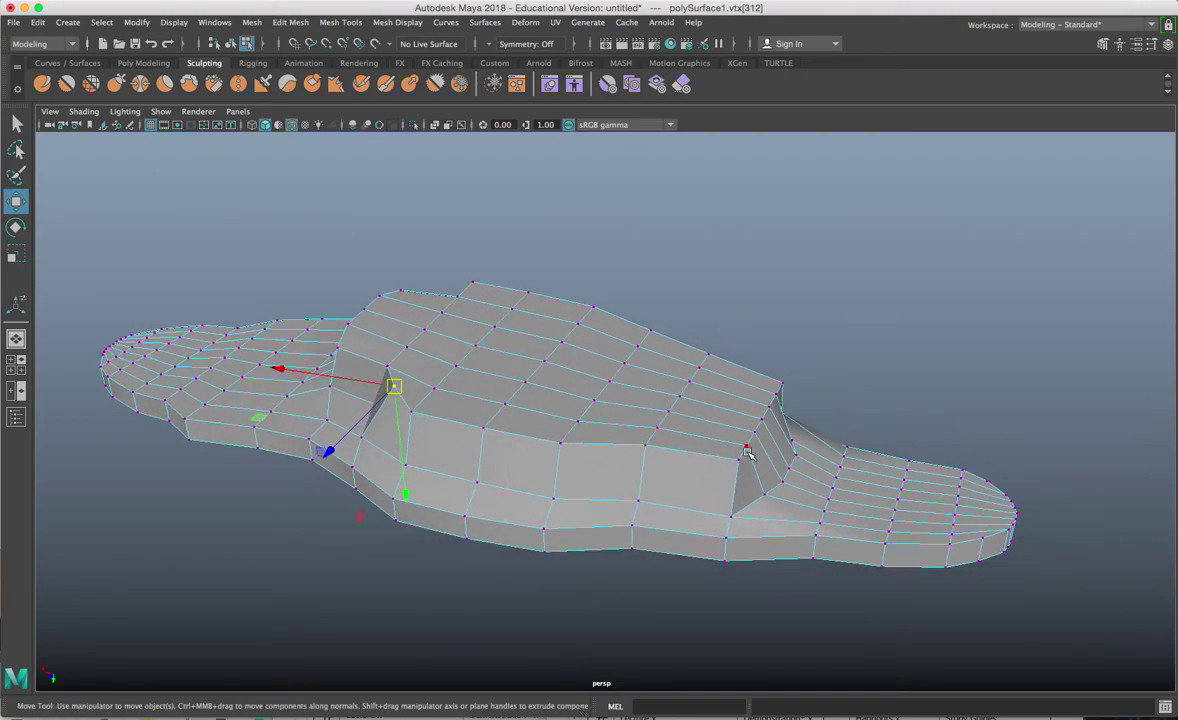
pyautogui.keyDown('alt'); pyautogui.moveTo(737, 470); pyautogui.dragTo(488, 443); pyautogui.keyUp('alt')
pyautogui.click(600, 450)
pyautogui.keyDown('alt'); pyautogui.moveTo(578, 443); pyautogui.dragTo(600, 449); pyautogui.keyUp('alt')
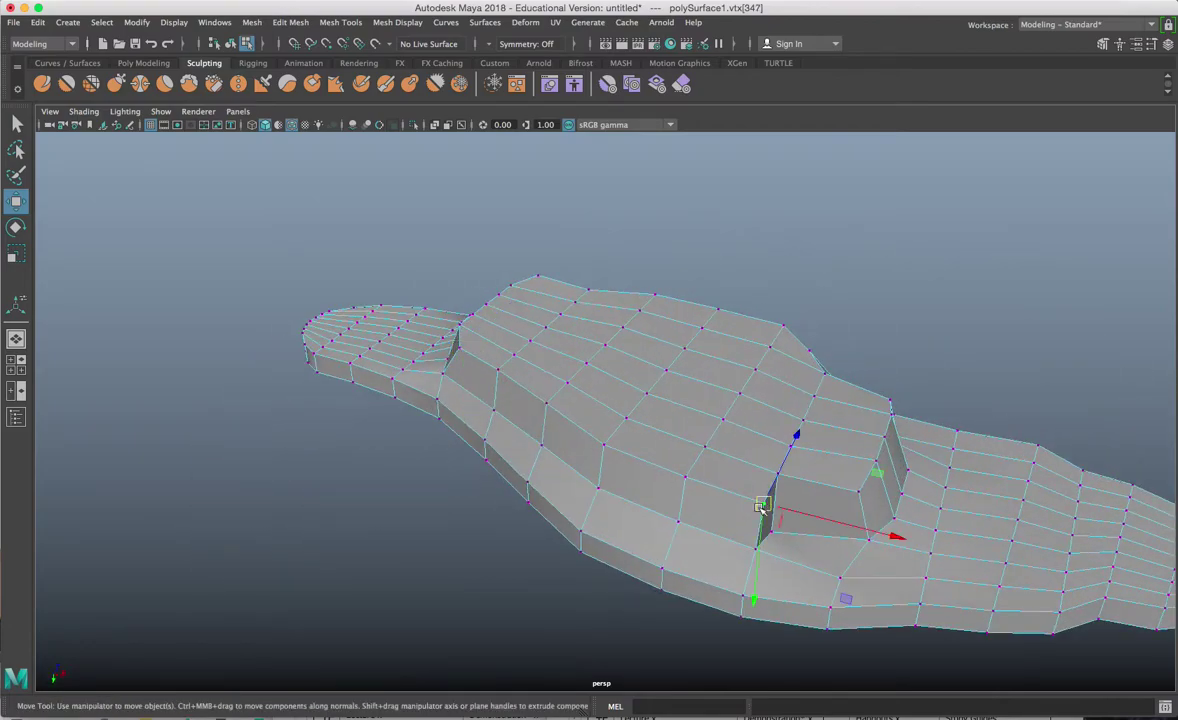
pyautogui.moveTo(760, 508)
pyautogui.keyDown('alt'); pyautogui.mouseDown()
pyautogui.moveTo(764, 520)
pyautogui.moveTo(751, 518)
pyautogui.mouseUp(); pyautogui.keyUp('alt')
pyautogui.keyDown('alt'); pyautogui.moveTo(763, 516); pyautogui.dragTo(786, 416); pyautogui.keyUp('alt')
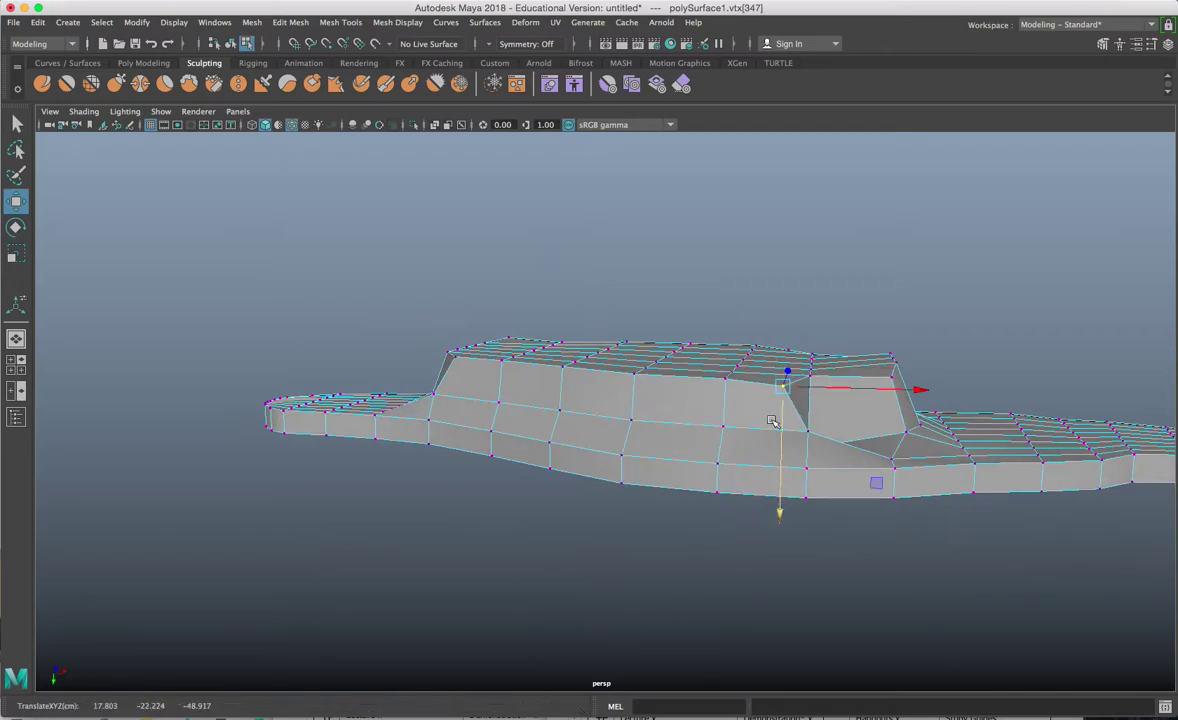
# - Switch to face selection and limit the selection to the central faces on the block's flat underside, excluding the end faces
pyautogui.moveTo(710, 301); pyautogui.dragTo(711, 343, button='right')
pyautogui.keyDown('alt'); pyautogui.moveTo(673, 392); pyautogui.dragTo(703, 384); pyautogui.keyUp('alt')
pyautogui.keyDown('alt'); pyautogui.moveTo(331, 357); pyautogui.dragTo(457, 433, button='middle'); pyautogui.keyUp('alt')
pyautogui.scroll(3, 457, 433)
pyautogui.keyDown('alt'); pyautogui.moveTo(457, 433); pyautogui.dragTo(489, 439); pyautogui.keyUp('alt')
pyautogui.moveTo(507, 364); pyautogui.dragTo(583, 440)
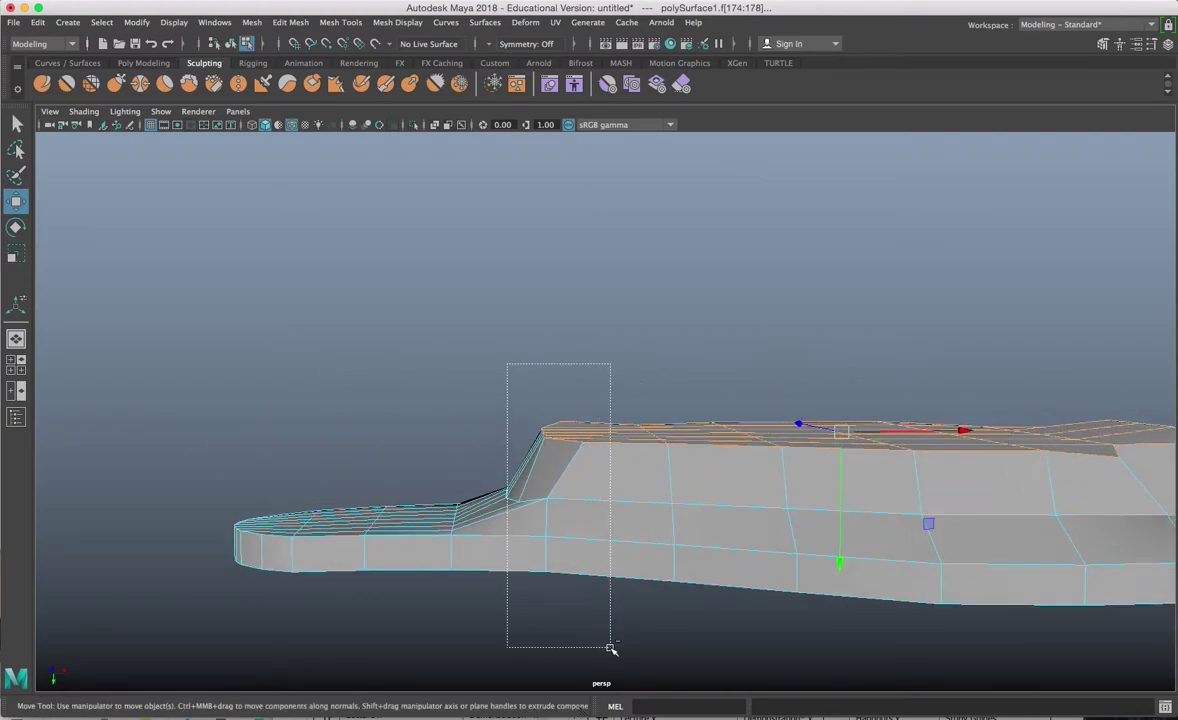
pyautogui.keyDown('ctrl'); pyautogui.moveTo(611, 648); pyautogui.dragTo(612, 649); pyautogui.keyUp('ctrl')
pyautogui.scroll(-3, 642, 486)
pyautogui.keyDown('alt'); pyautogui.moveTo(642, 486); pyautogui.dragTo(669, 566); pyautogui.keyUp('alt')
pyautogui.keyDown('alt'); pyautogui.moveTo(764, 496); pyautogui.dragTo(688, 510); pyautogui.keyUp('alt')
pyautogui.keyDown('alt'); pyautogui.moveTo(690, 558); pyautogui.dragTo(765, 464); pyautogui.keyUp('alt')
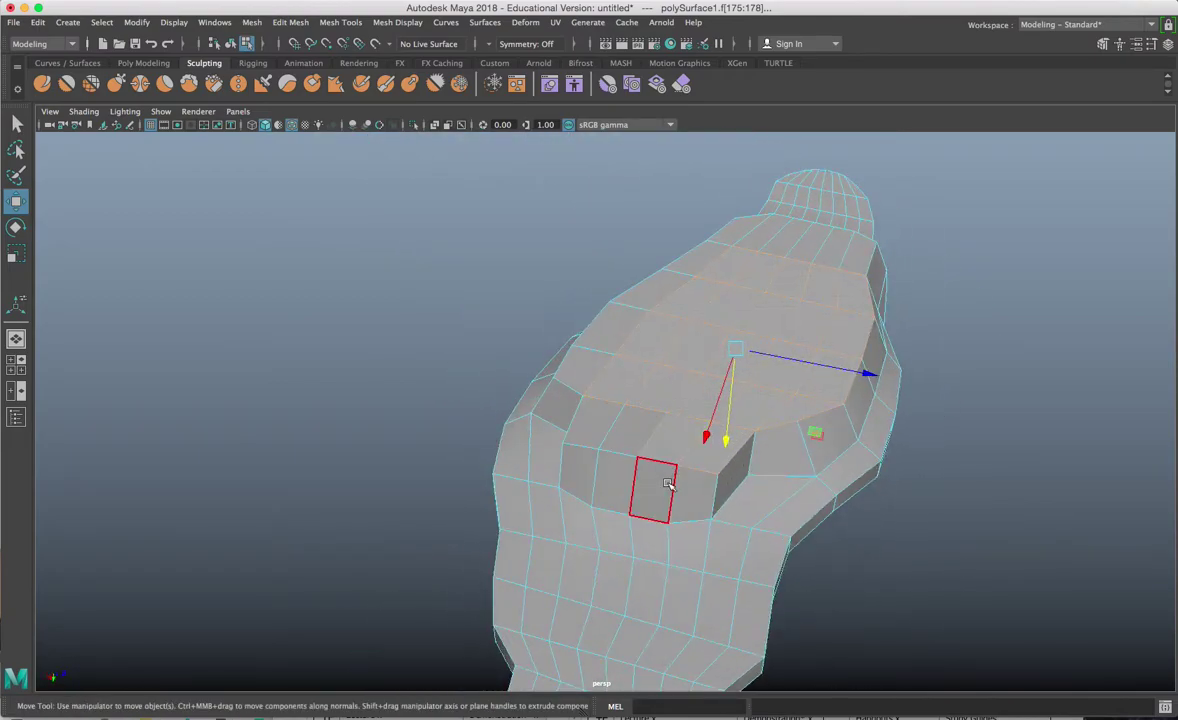
pyautogui.keyDown('alt'); pyautogui.moveTo(669, 485); pyautogui.dragTo(673, 451); pyautogui.keyUp('alt')
pyautogui.keyDown('alt'); pyautogui.moveTo(777, 511); pyautogui.dragTo(689, 500); pyautogui.keyUp('alt')
# - Examine the block's profile in the front and side views, framing the whole model in each
pyautogui.press('space')
pyautogui.scroll(-15, 545, 542)
pyautogui.press('space')
pyautogui.scroll(-5, 413, 577)
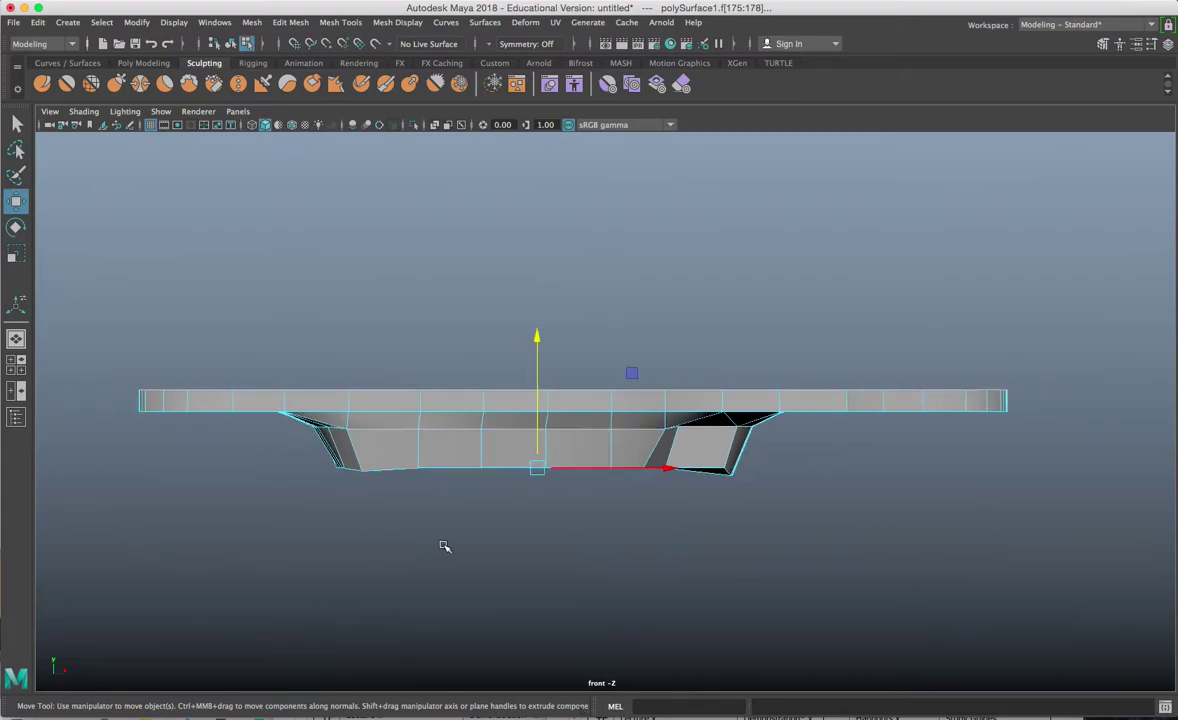
pyautogui.keyDown('alt'); pyautogui.moveTo(447, 546); pyautogui.dragTo(509, 531, button='middle'); pyautogui.keyUp('alt')
pyautogui.press('space')
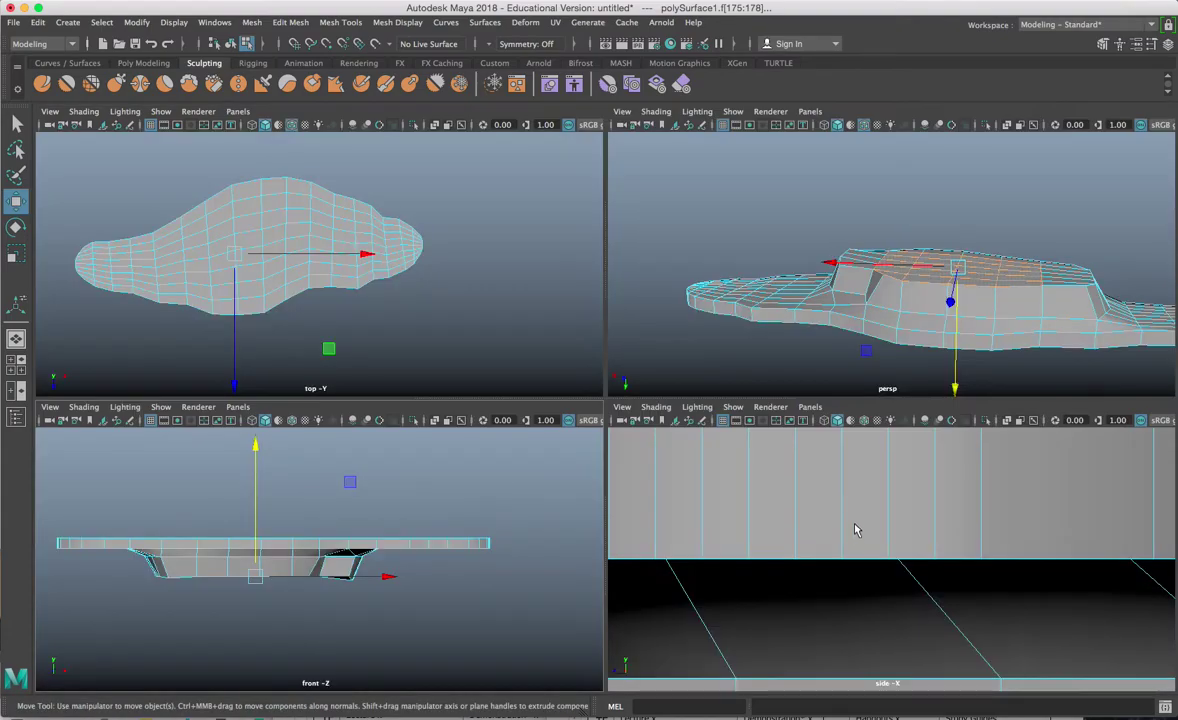
pyautogui.press('space')
pyautogui.scroll(-3, 855, 538)
pyautogui.scroll(-6, 855, 538)
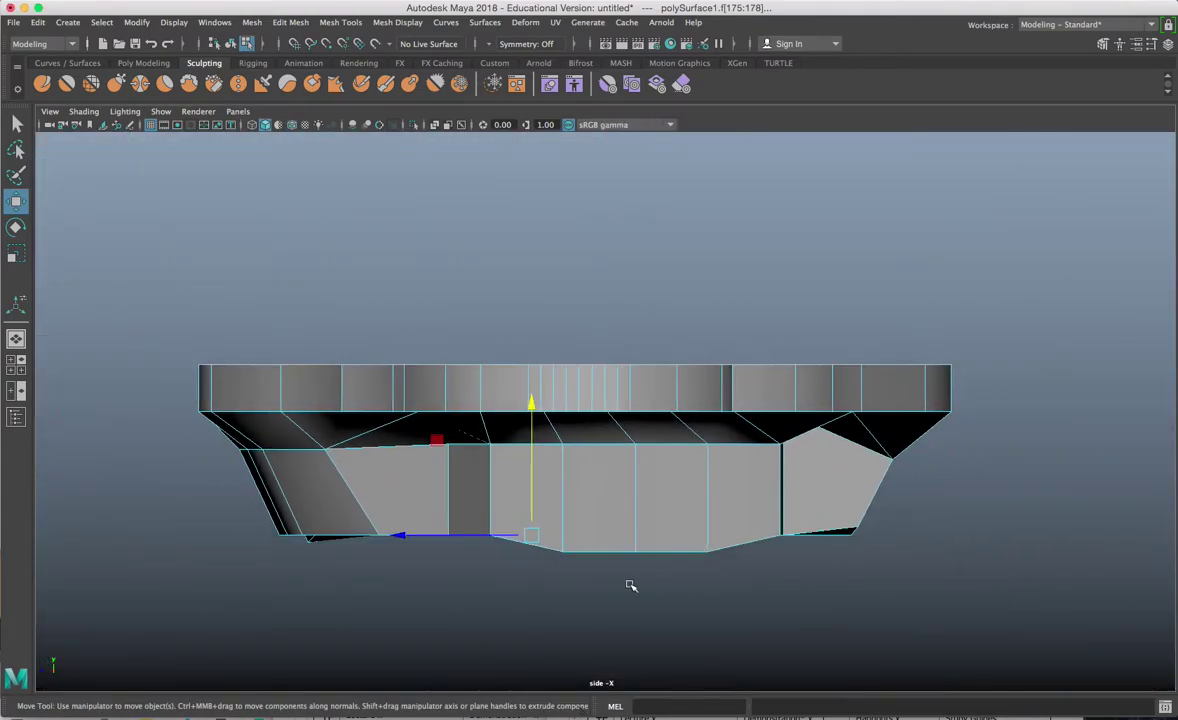
pyautogui.keyDown('alt'); pyautogui.moveTo(631, 586); pyautogui.dragTo(672, 540, button='middle'); pyautogui.keyUp('alt')
pyautogui.press('space')
pyautogui.press('space')
pyautogui.press('space')
# - Extrude the selected central underside faces downward into a second, narrower block
pyautogui.keyDown('alt'); pyautogui.moveTo(763, 334); pyautogui.dragTo(701, 262); pyautogui.keyUp('alt')
pyautogui.hotkey('ctrl', 'e')
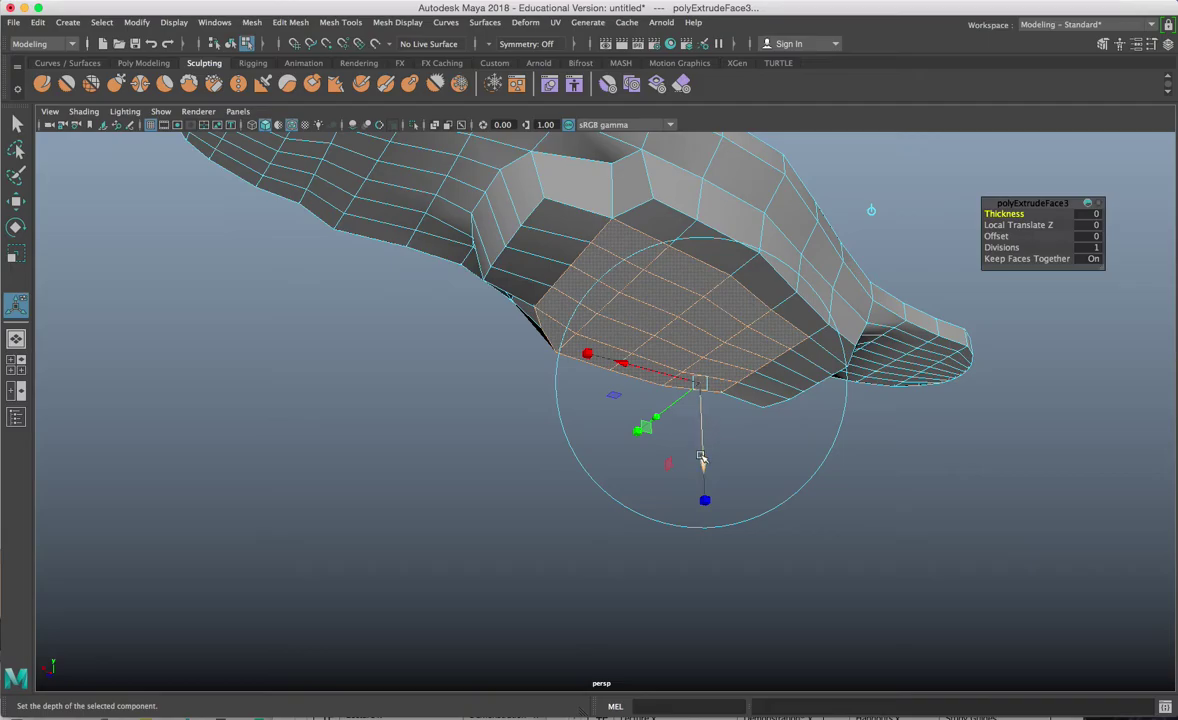
pyautogui.moveTo(701, 457); pyautogui.dragTo(625, 401)
# - Keep only one half of the new block's bottom faces selected, extrude them downward about 36 units and taper them inward
pyautogui.click(590, 451)
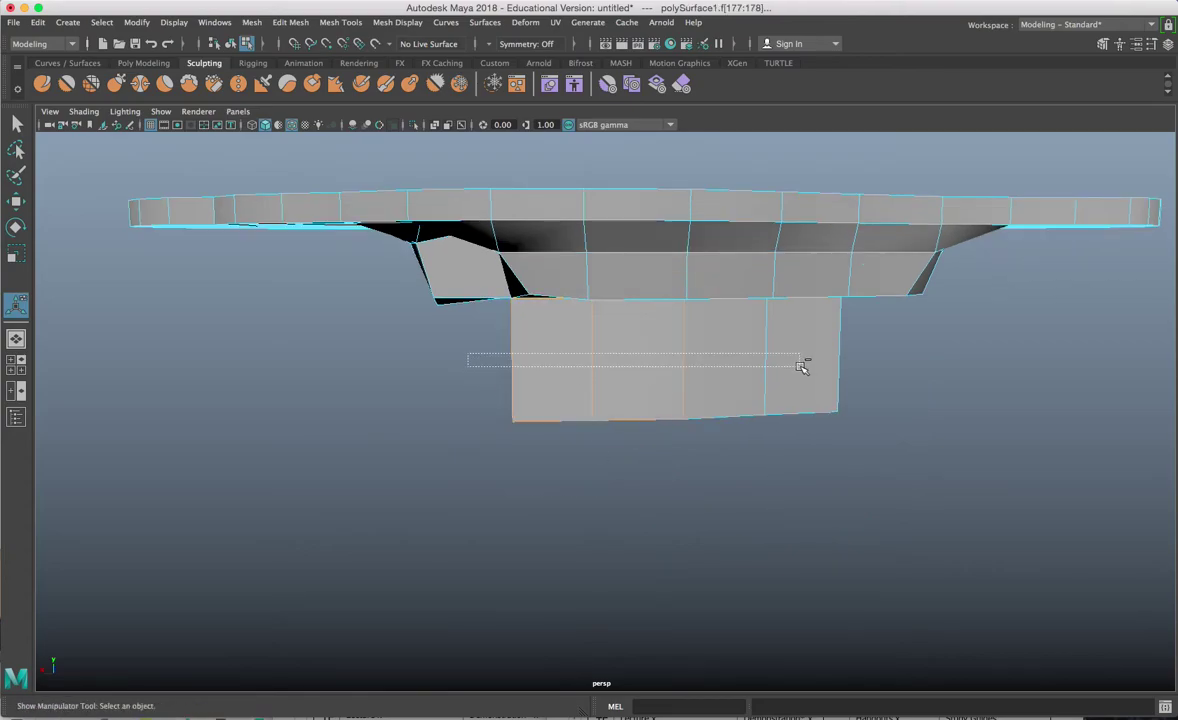
pyautogui.moveTo(803, 365); pyautogui.dragTo(803, 366)
pyautogui.moveTo(803, 366)
pyautogui.keyDown('alt'); pyautogui.mouseDown()
pyautogui.moveTo(768, 394)
pyautogui.moveTo(781, 371)
pyautogui.mouseUp(); pyautogui.keyUp('alt')
pyautogui.hotkey('ctrl', 'e')
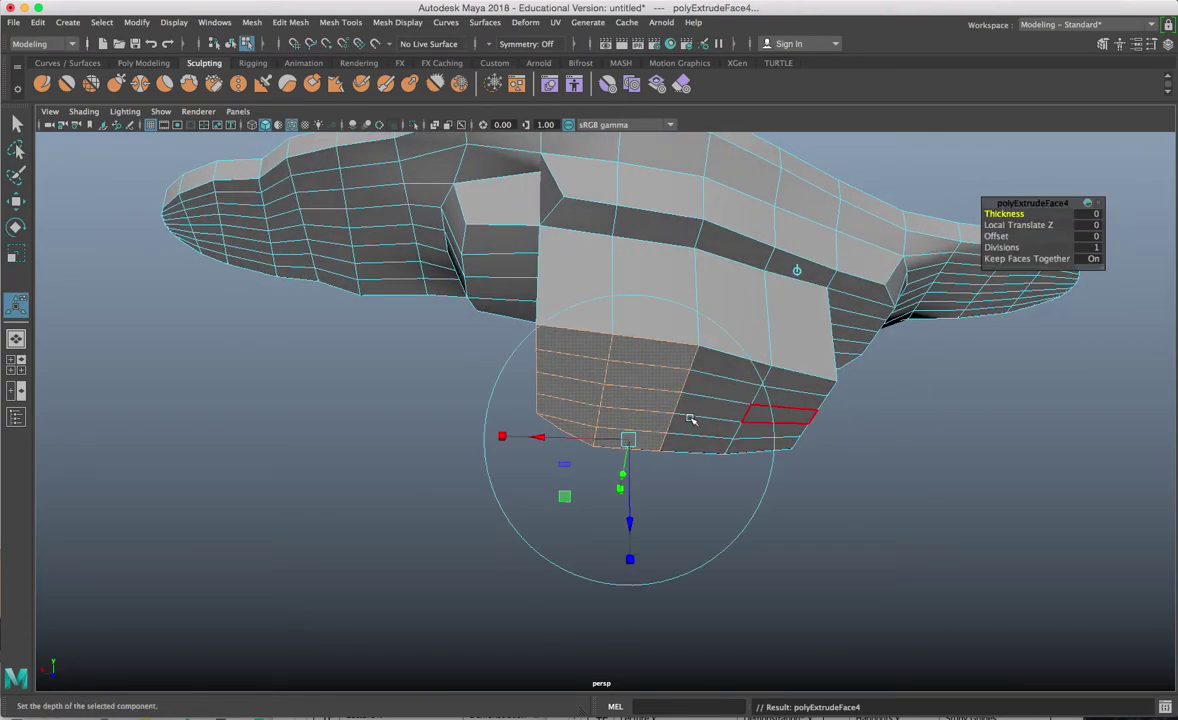
pyautogui.moveTo(622, 552); pyautogui.dragTo(578, 582)
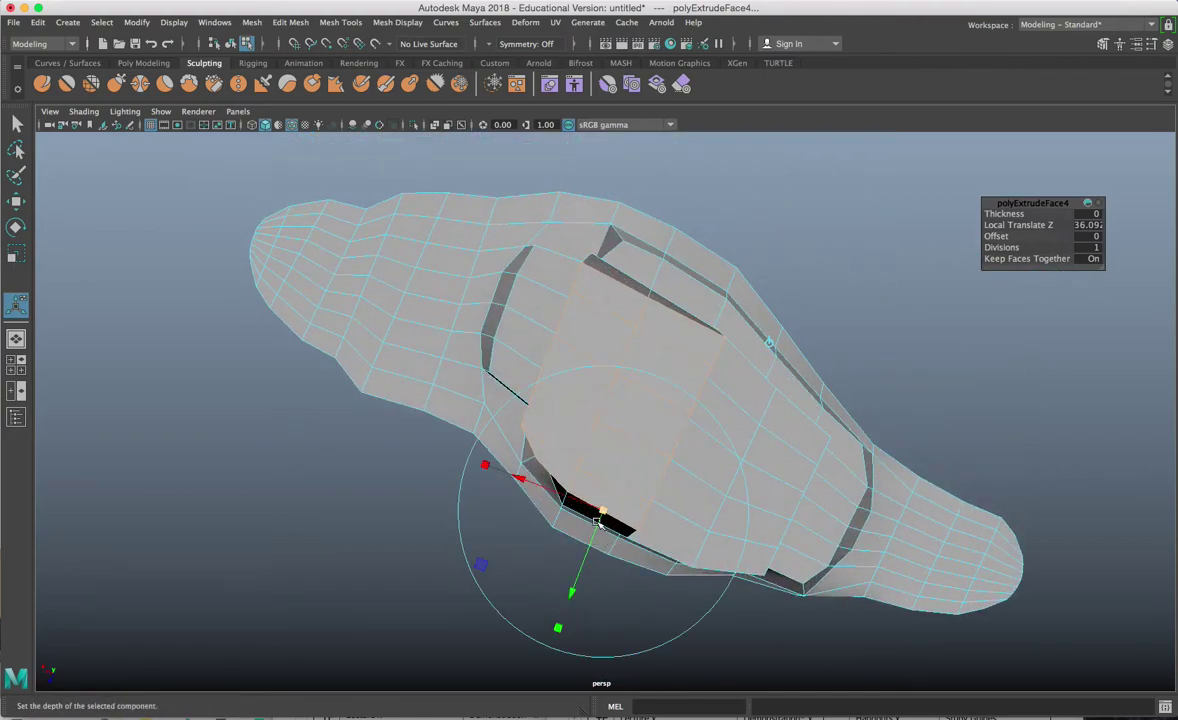
pyautogui.moveTo(605, 513); pyautogui.dragTo(577, 415)
# - Switch to vertex selection with the Move Tool and orbit to the side vertices of the extruded lower block
pyautogui.moveTo(575, 327); pyautogui.dragTo(500, 305, button='right')
pyautogui.keyDown('alt'); pyautogui.moveTo(500, 305); pyautogui.dragTo(562, 311); pyautogui.keyUp('alt')
pyautogui.keyDown('alt'); pyautogui.moveTo(562, 311); pyautogui.dragTo(596, 348); pyautogui.keyUp('alt')
pyautogui.keyDown('alt'); pyautogui.moveTo(596, 348); pyautogui.dragTo(505, 343); pyautogui.keyUp('alt')
pyautogui.press('w')
pyautogui.keyDown('alt'); pyautogui.moveTo(576, 320); pyautogui.dragTo(531, 377); pyautogui.keyUp('alt')
pyautogui.scroll(-3, 480, 353)
pyautogui.keyDown('alt'); pyautogui.moveTo(533, 376); pyautogui.dragTo(558, 363); pyautogui.keyUp('alt')
# - Select vertices along the side of the lower block and its junction with the upper block, and move them to reshape the wall
pyautogui.click(546, 279)
pyautogui.keyDown('alt'); pyautogui.moveTo(546, 279); pyautogui.dragTo(661, 222); pyautogui.keyUp('alt')
pyautogui.keyDown('shift'); pyautogui.doubleClick(742, 266); pyautogui.keyUp('shift')
pyautogui.click(567, 238)
pyautogui.keyDown('alt'); pyautogui.moveTo(567, 238); pyautogui.dragTo(530, 256); pyautogui.keyUp('alt')
pyautogui.click(521, 274)
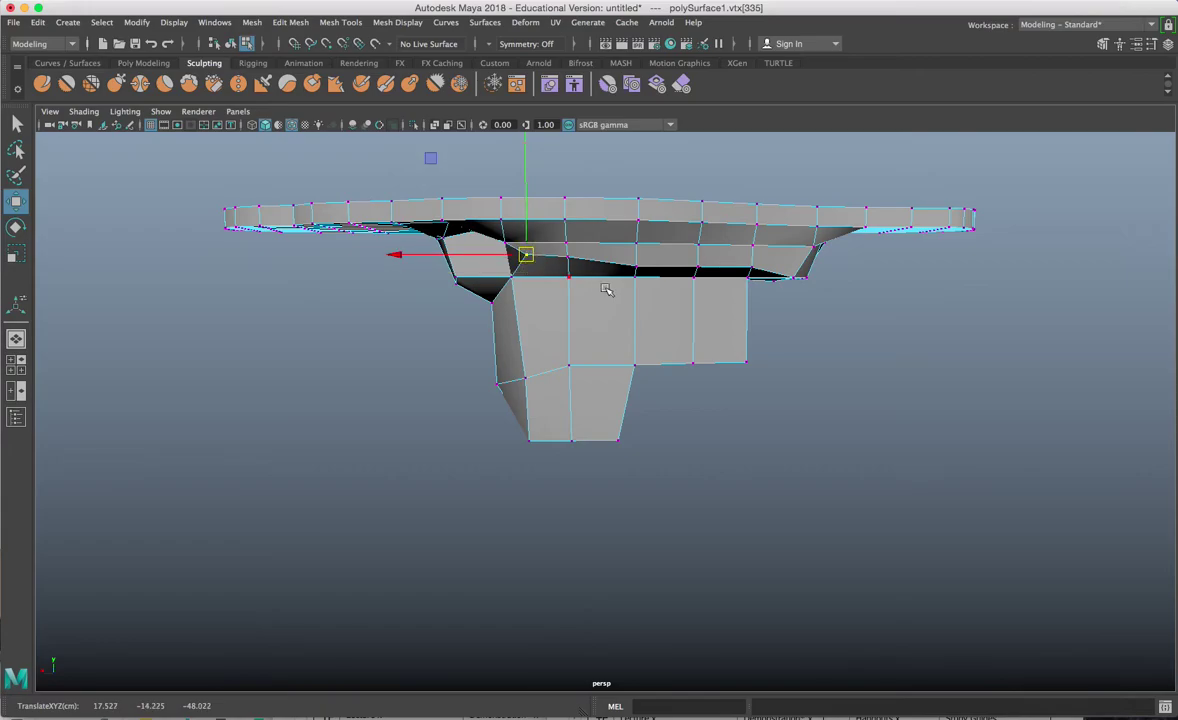
pyautogui.moveTo(606, 289)
pyautogui.keyDown('alt'); pyautogui.mouseDown()
pyautogui.moveTo(637, 271)
pyautogui.moveTo(586, 311)
pyautogui.moveTo(590, 286)
pyautogui.mouseUp(); pyautogui.keyUp('alt')
pyautogui.keyDown('shift'); pyautogui.click(673, 268); pyautogui.keyUp('shift')
# - Select the four middle vertices along the lower block's upper end edge and move them to slope the junction
pyautogui.click(587, 243)
pyautogui.click(660, 257)
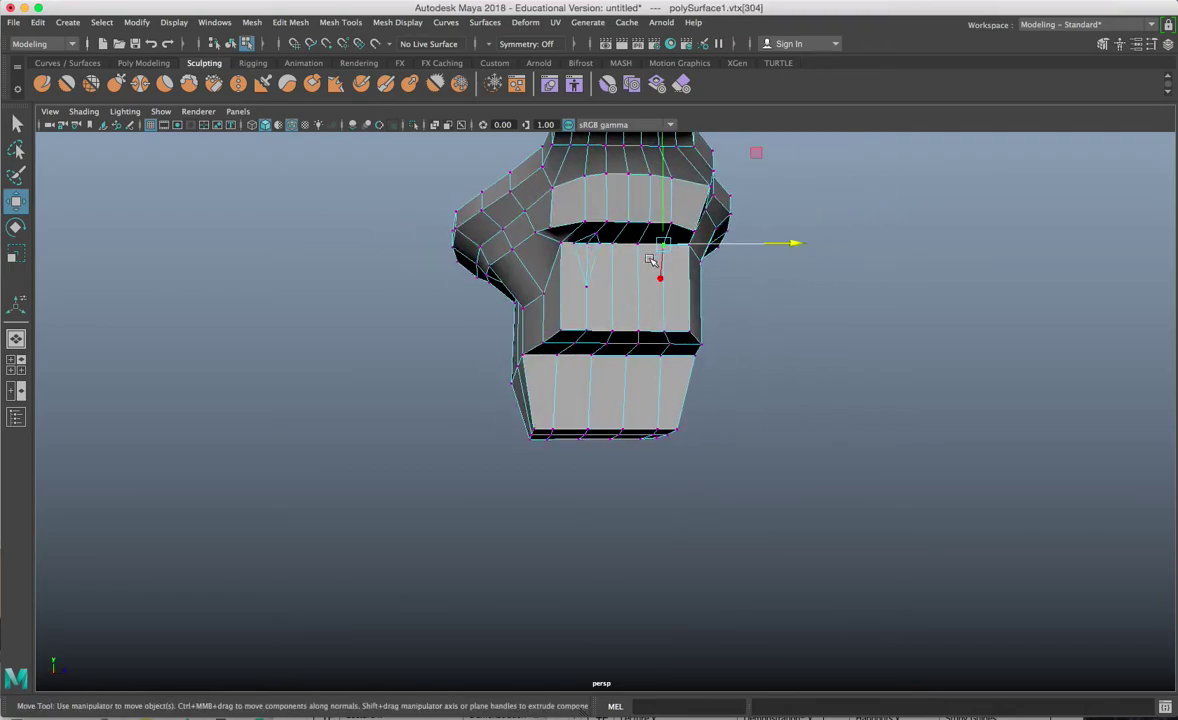
pyautogui.keyDown('shift'); pyautogui.doubleClick(590, 244); pyautogui.keyUp('shift')
pyautogui.moveTo(626, 221); pyautogui.dragTo(626, 244)
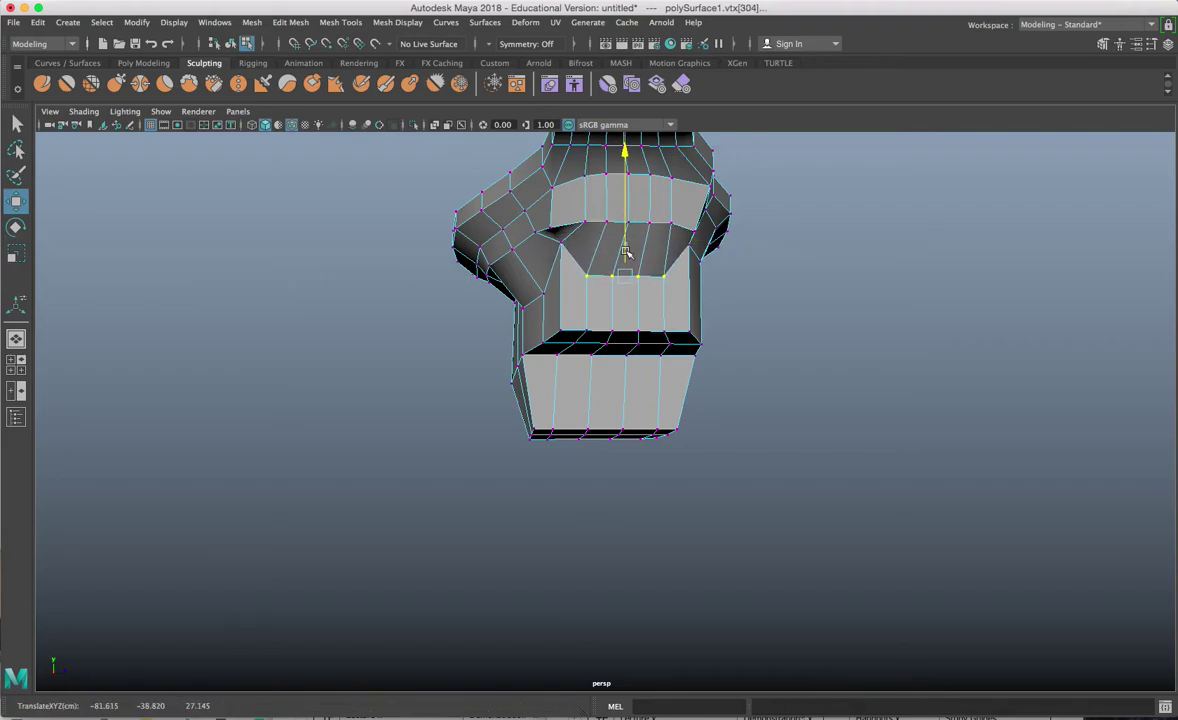
pyautogui.keyDown('alt'); pyautogui.moveTo(645, 302); pyautogui.dragTo(420, 165); pyautogui.keyUp('alt')
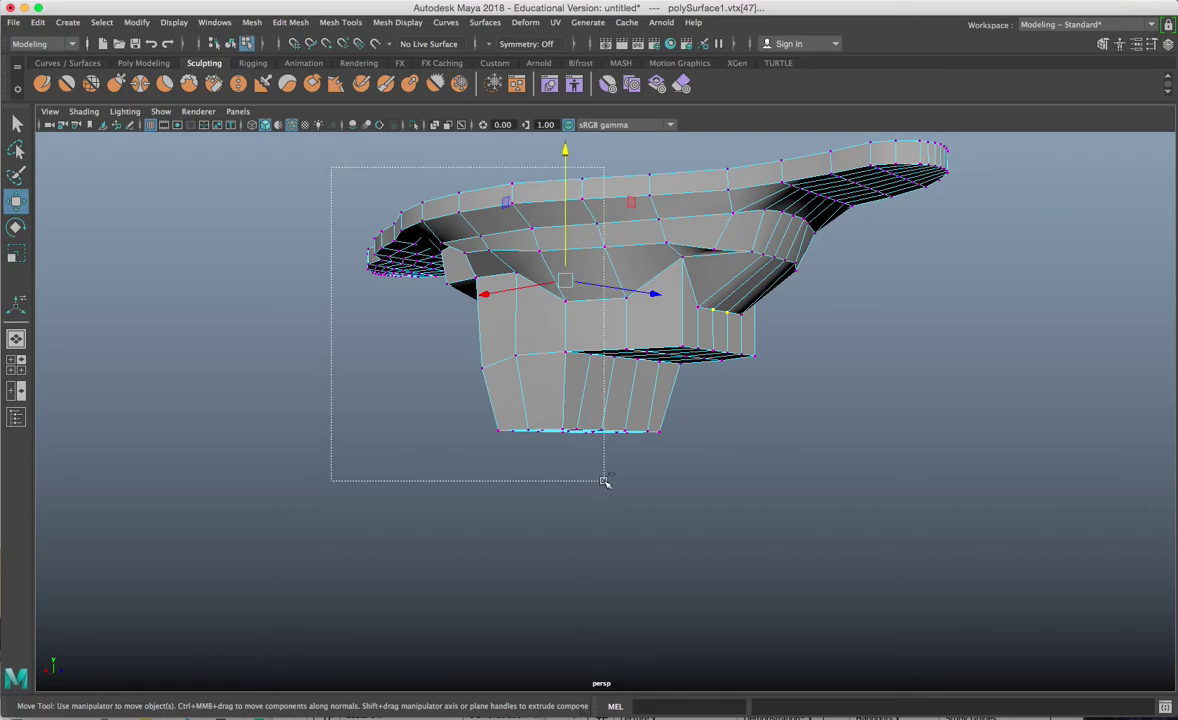
pyautogui.keyDown('ctrl'); pyautogui.moveTo(604, 482); pyautogui.dragTo(736, 314); pyautogui.keyUp('ctrl')
pyautogui.moveTo(736, 314); pyautogui.dragTo(655, 345)
# - Select the faces on one long side of the stacked blocks, deselect stray ones, and extrude them outward into a side bulge
pyautogui.moveTo(655, 345); pyautogui.dragTo(718, 281, button='right')
pyautogui.keyDown('alt'); pyautogui.moveTo(663, 368); pyautogui.dragTo(657, 438); pyautogui.keyUp('alt')
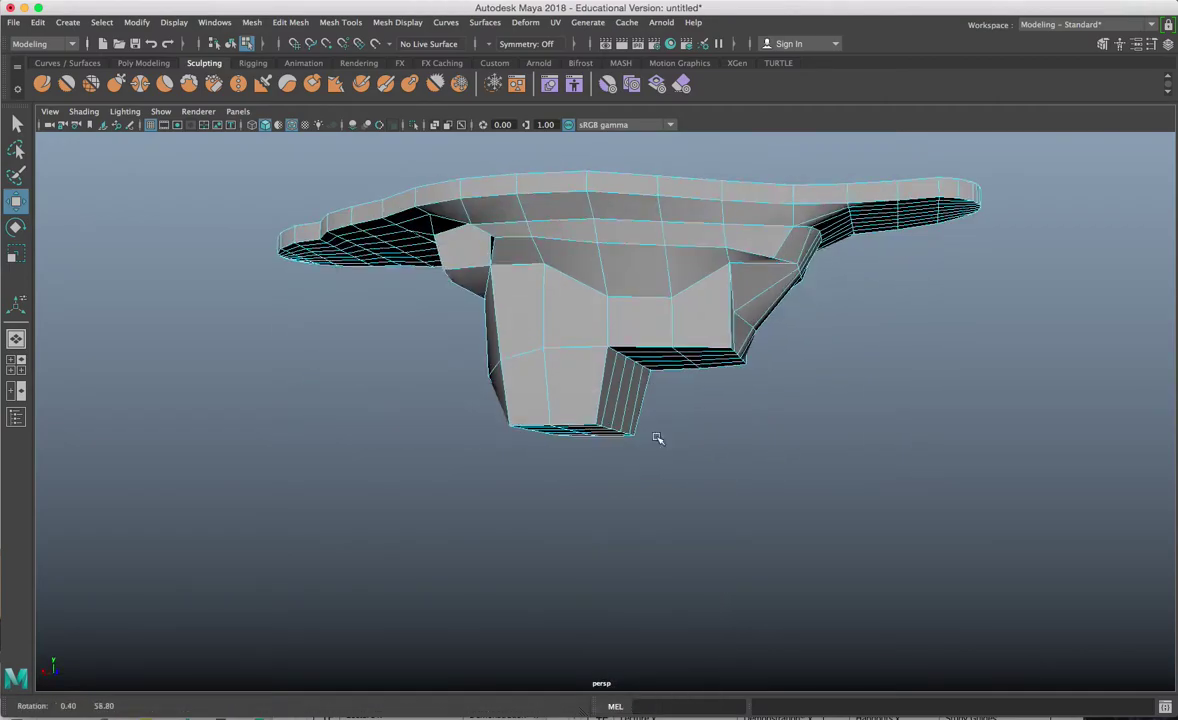
pyautogui.click(588, 278)
pyautogui.keyDown('alt'); pyautogui.moveTo(588, 278); pyautogui.dragTo(580, 248); pyautogui.keyUp('alt')
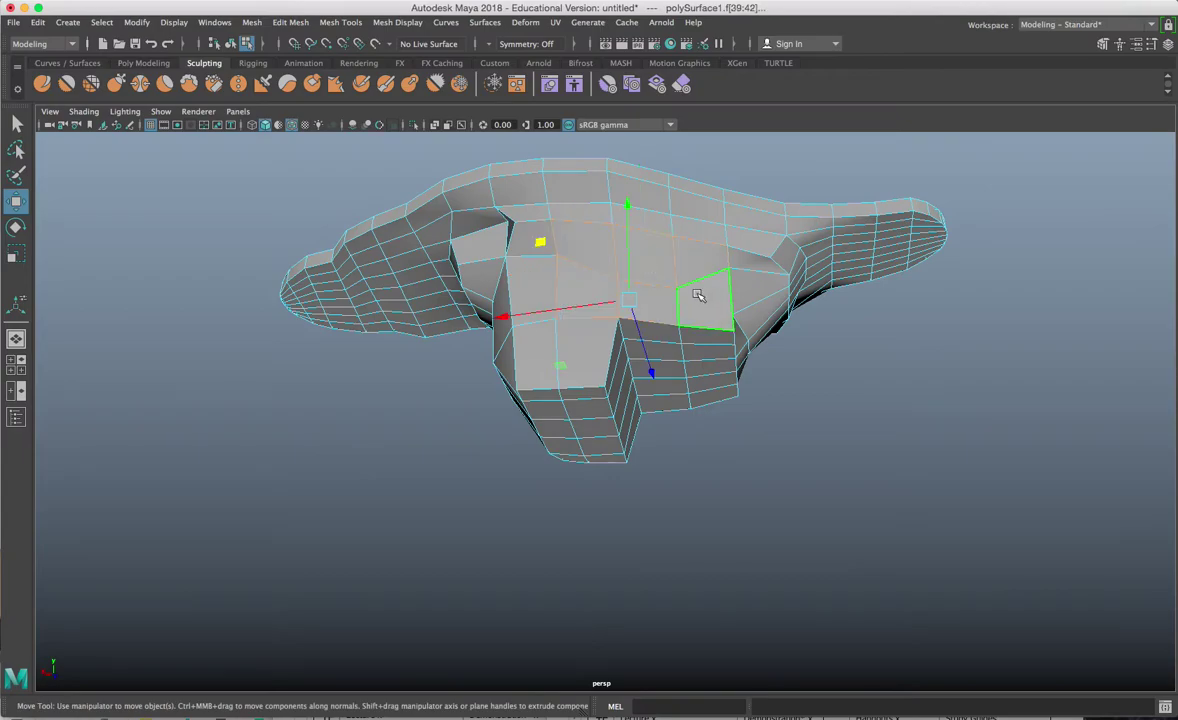
pyautogui.keyDown('alt'); pyautogui.moveTo(698, 296); pyautogui.dragTo(481, 280); pyautogui.keyUp('alt')
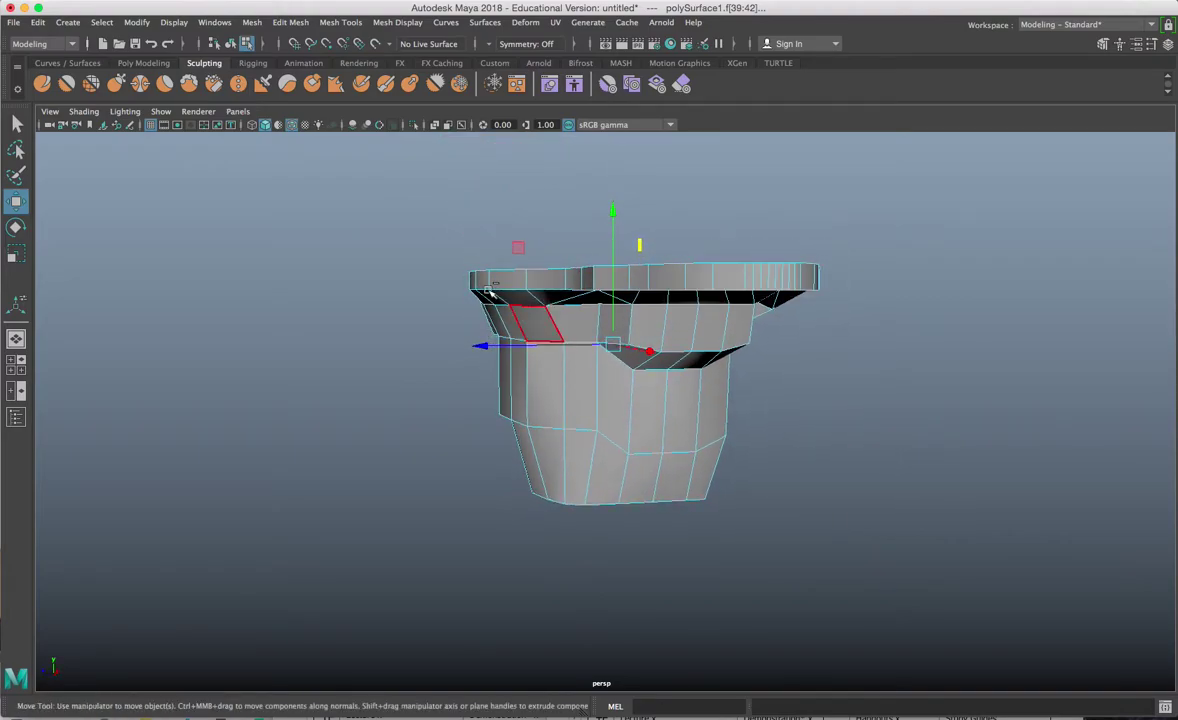
pyautogui.keyDown('ctrl'); pyautogui.moveTo(757, 298); pyautogui.dragTo(563, 305); pyautogui.keyUp('ctrl')
pyautogui.scroll(3, 570, 310)
pyautogui.keyDown('alt'); pyautogui.moveTo(612, 380); pyautogui.dragTo(570, 338); pyautogui.keyUp('alt')
pyautogui.hotkey('ctrl', 'e')
pyautogui.keyDown('alt'); pyautogui.moveTo(551, 257); pyautogui.dragTo(426, 330); pyautogui.keyUp('alt')
pyautogui.keyDown('alt'); pyautogui.moveTo(428, 331); pyautogui.dragTo(548, 343); pyautogui.keyUp('alt')
# - Switch to vertex selection and move vertices along the new side bulge's edges to reshape its end
pyautogui.moveTo(521, 302); pyautogui.dragTo(441, 280, button='right')
pyautogui.keyDown('alt'); pyautogui.moveTo(502, 326); pyautogui.dragTo(621, 289); pyautogui.keyUp('alt')
pyautogui.press('w')
pyautogui.moveTo(546, 246); pyautogui.dragTo(609, 265)
pyautogui.keyDown('alt'); pyautogui.moveTo(574, 288); pyautogui.dragTo(596, 253); pyautogui.keyUp('alt')
pyautogui.click(557, 269)
pyautogui.click(558, 308)
pyautogui.moveTo(555, 311); pyautogui.dragTo(587, 311)
# - Adjust further vertices and an edge where the side bulge joins the block
pyautogui.doubleClick(550, 253)
pyautogui.click(550, 258)
pyautogui.moveTo(553, 262)
pyautogui.keyDown('alt'); pyautogui.mouseDown()
pyautogui.moveTo(556, 279)
pyautogui.moveTo(537, 257)
pyautogui.mouseUp(); pyautogui.keyUp('alt')
pyautogui.keyDown('alt'); pyautogui.moveTo(606, 273); pyautogui.dragTo(502, 276); pyautogui.keyUp('alt')
pyautogui.keyDown('alt'); pyautogui.moveTo(475, 310); pyautogui.dragTo(521, 268); pyautogui.keyUp('alt')
pyautogui.moveTo(568, 259); pyautogui.dragTo(566, 217, button='right')
pyautogui.click(562, 271)
pyautogui.keyDown('alt'); pyautogui.moveTo(562, 271); pyautogui.dragTo(530, 292); pyautogui.keyUp('alt')
# - Switch to face selection and move a face at the side bulge's end to give it a more irregular shape
pyautogui.moveTo(530, 294); pyautogui.dragTo(520, 327, button='right')
pyautogui.keyDown('alt'); pyautogui.moveTo(520, 327); pyautogui.dragTo(524, 268); pyautogui.keyUp('alt')
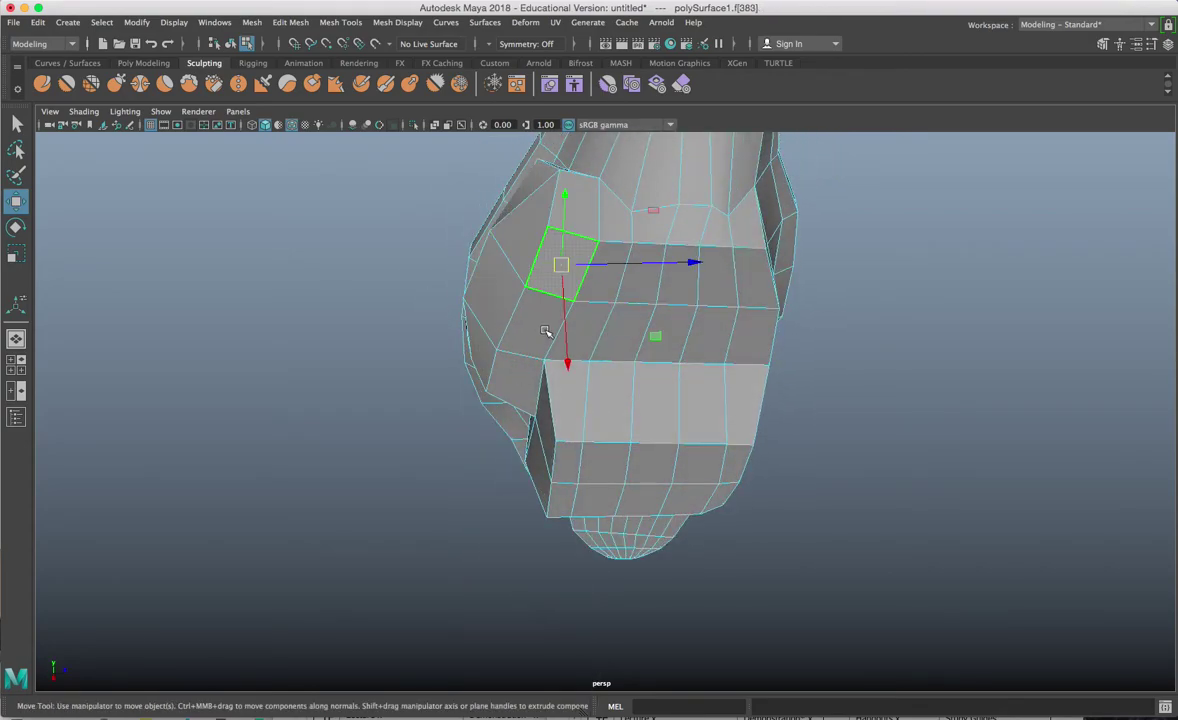
pyautogui.keyDown('alt'); pyautogui.moveTo(545, 331); pyautogui.dragTo(748, 334); pyautogui.keyUp('alt')
pyautogui.moveTo(731, 281); pyautogui.dragTo(615, 271)
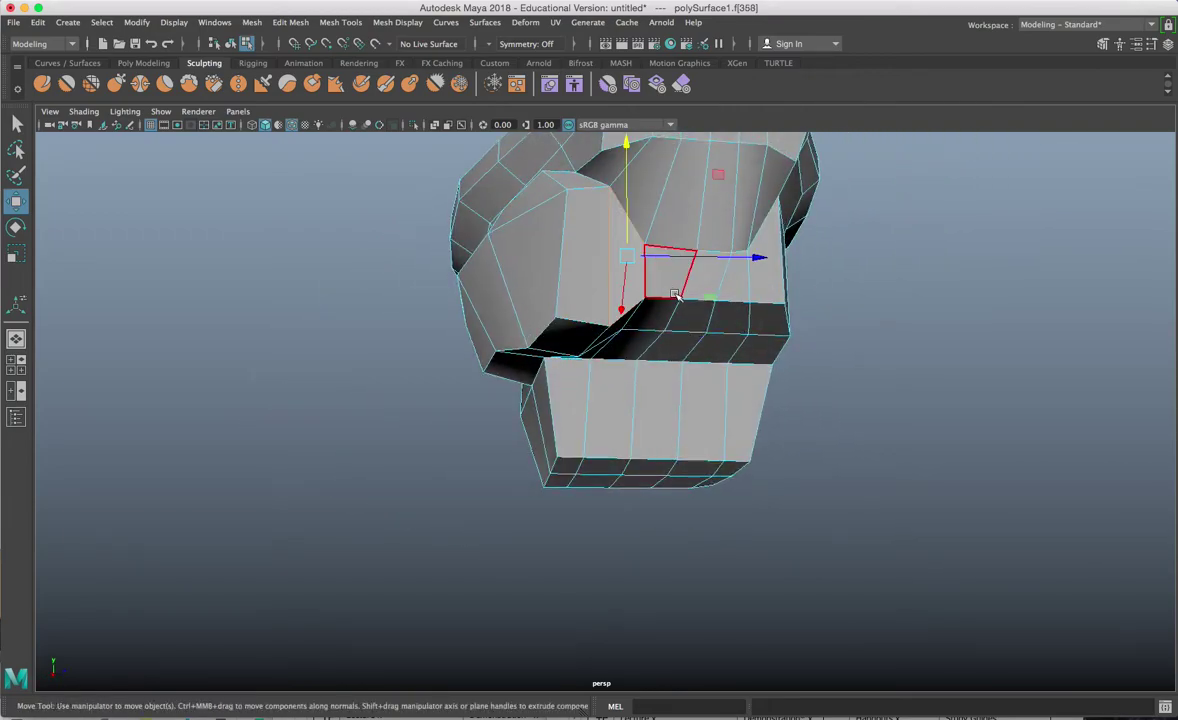
pyautogui.keyDown('alt'); pyautogui.moveTo(675, 295); pyautogui.dragTo(547, 297); pyautogui.keyUp('alt')
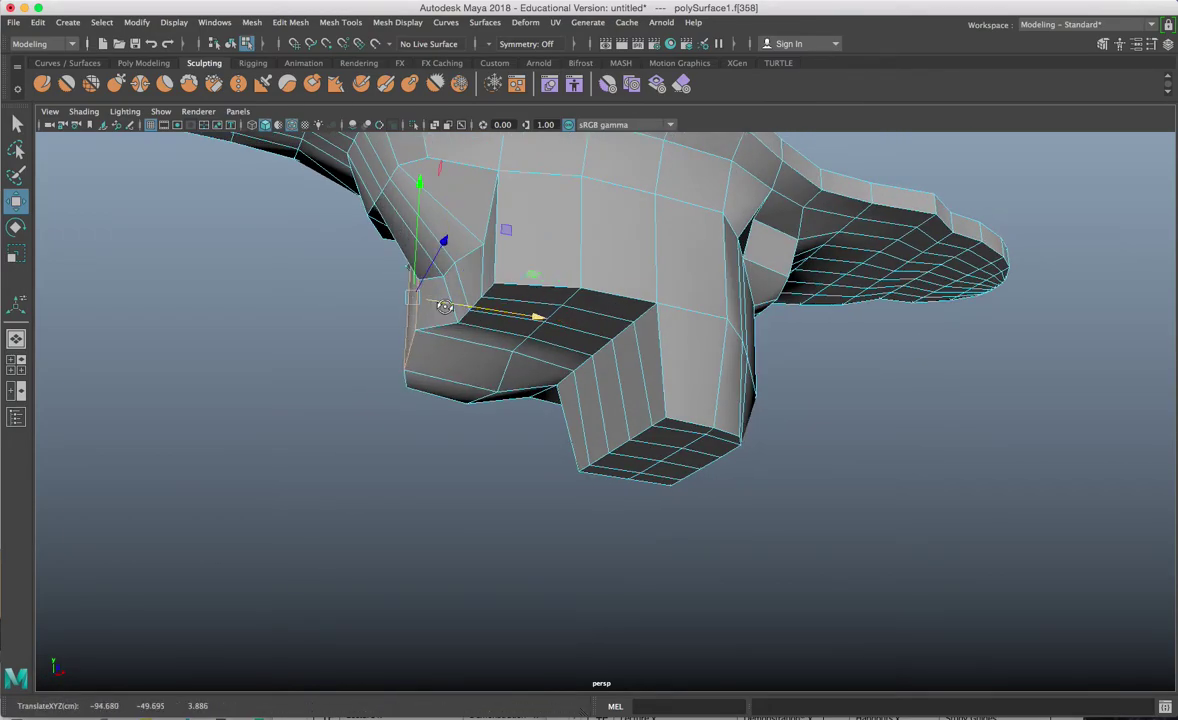
pyautogui.keyDown('alt'); pyautogui.moveTo(453, 306); pyautogui.dragTo(640, 308); pyautogui.keyUp('alt')
# - Select the central vertices on the lowest block's bottom and move them downward into a pointed ridge
pyautogui.rightClick(621, 302)
pyautogui.moveTo(566, 304); pyautogui.dragTo(560, 304, button='right')
pyautogui.scroll(-5, 608, 404)
pyautogui.moveTo(592, 400)
pyautogui.keyDown('alt'); pyautogui.mouseDown()
pyautogui.moveTo(620, 398)
pyautogui.moveTo(587, 438)
pyautogui.moveTo(613, 402)
pyautogui.moveTo(605, 420)
pyautogui.moveTo(618, 410)
pyautogui.moveTo(631, 426)
pyautogui.moveTo(602, 399)
pyautogui.moveTo(577, 415)
pyautogui.mouseUp(); pyautogui.keyUp('alt')
pyautogui.click(583, 409)
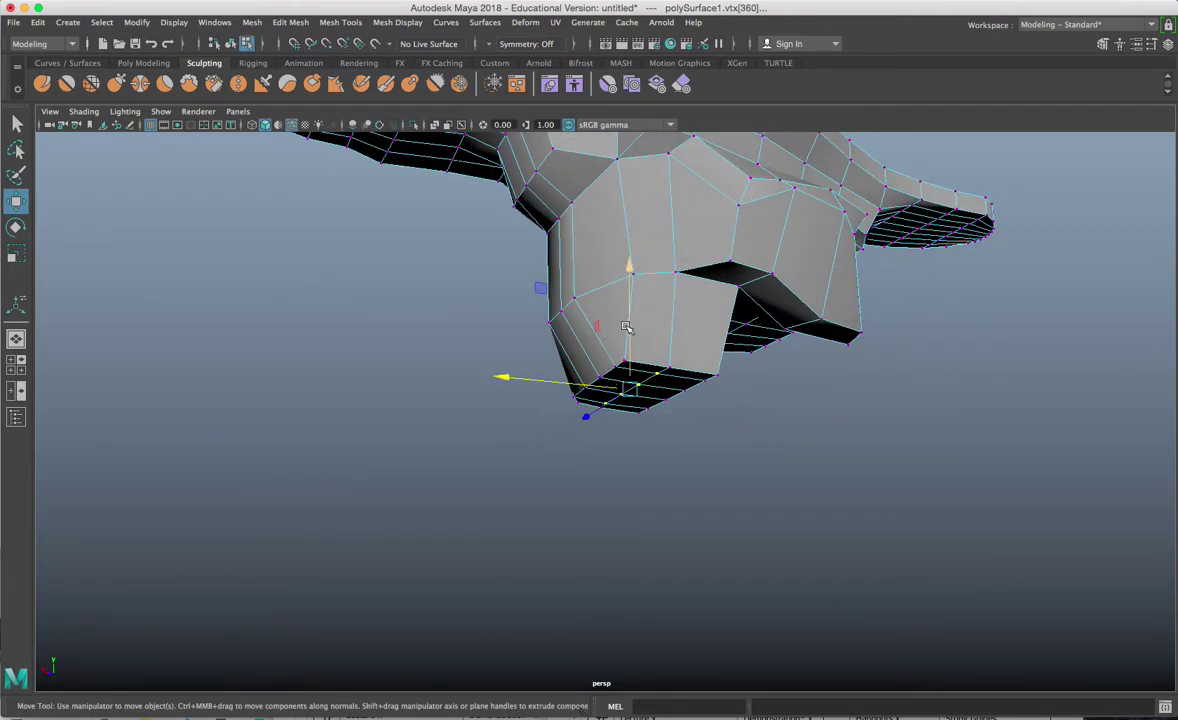
pyautogui.keyDown('alt'); pyautogui.moveTo(628, 342); pyautogui.dragTo(647, 280); pyautogui.keyUp('alt')
# - Try to extrude two adjacent strips of faces across the slab's flat underside beside the block, and undo the extrusion
pyautogui.moveTo(647, 280); pyautogui.dragTo(712, 253, button='right')
pyautogui.click(725, 335)
pyautogui.keyDown('alt'); pyautogui.moveTo(725, 335); pyautogui.dragTo(665, 304); pyautogui.keyUp('alt')
pyautogui.moveTo(665, 304); pyautogui.dragTo(665, 342, button='right')
pyautogui.click(667, 258)
pyautogui.keyDown('alt'); pyautogui.moveTo(667, 258); pyautogui.dragTo(611, 291); pyautogui.keyUp('alt')
pyautogui.keyDown('shift'); pyautogui.doubleClick(622, 370); pyautogui.keyUp('shift')
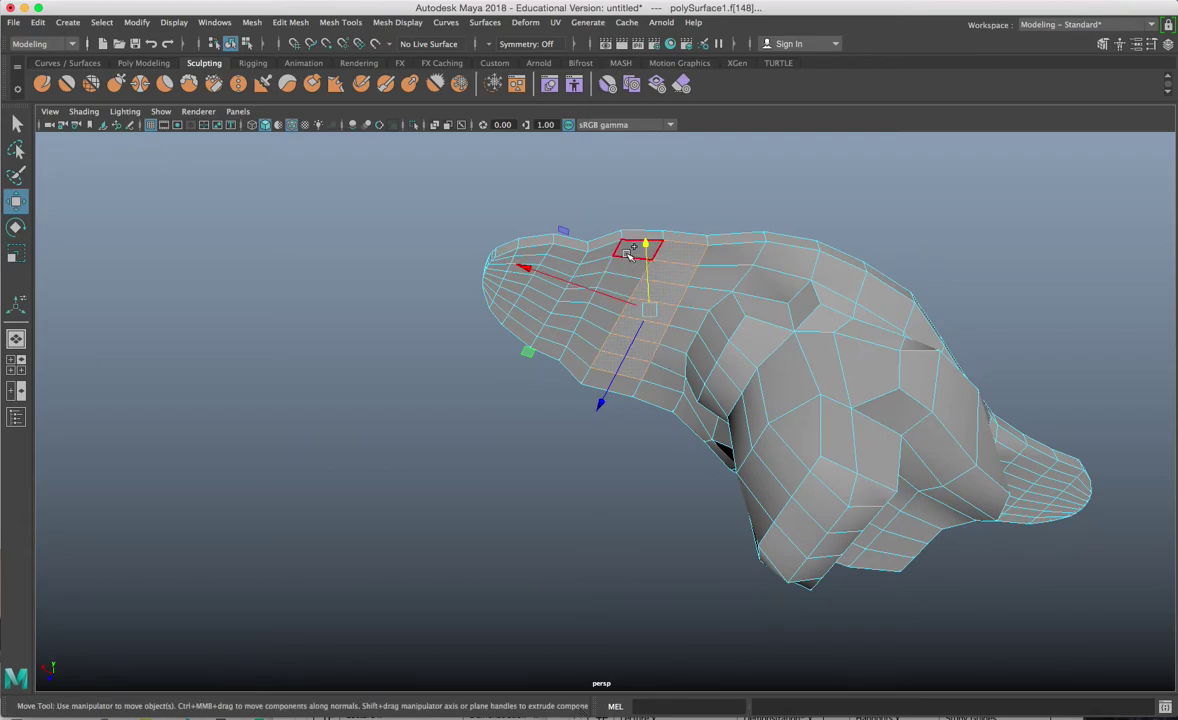
pyautogui.keyDown('shift'); pyautogui.click(628, 254); pyautogui.keyUp('shift')
pyautogui.hotkey('ctrl', 'e')
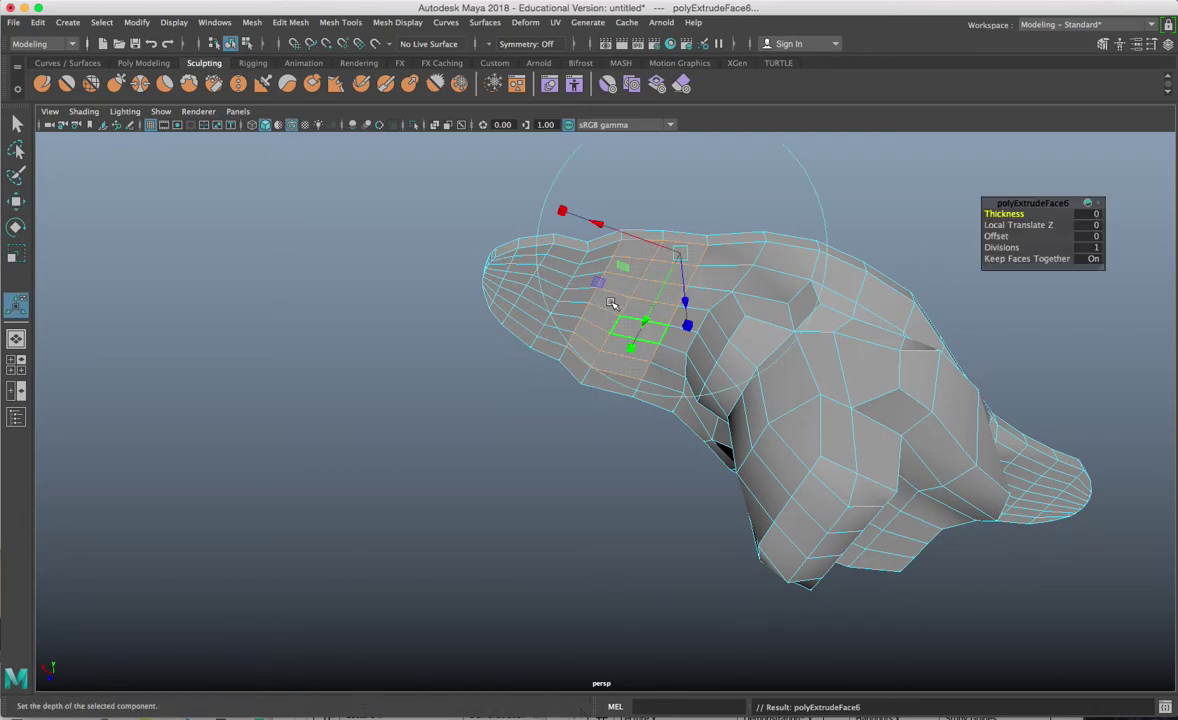
pyautogui.moveTo(683, 291); pyautogui.dragTo(629, 404)
pyautogui.hotkey('ctrl', 'z')
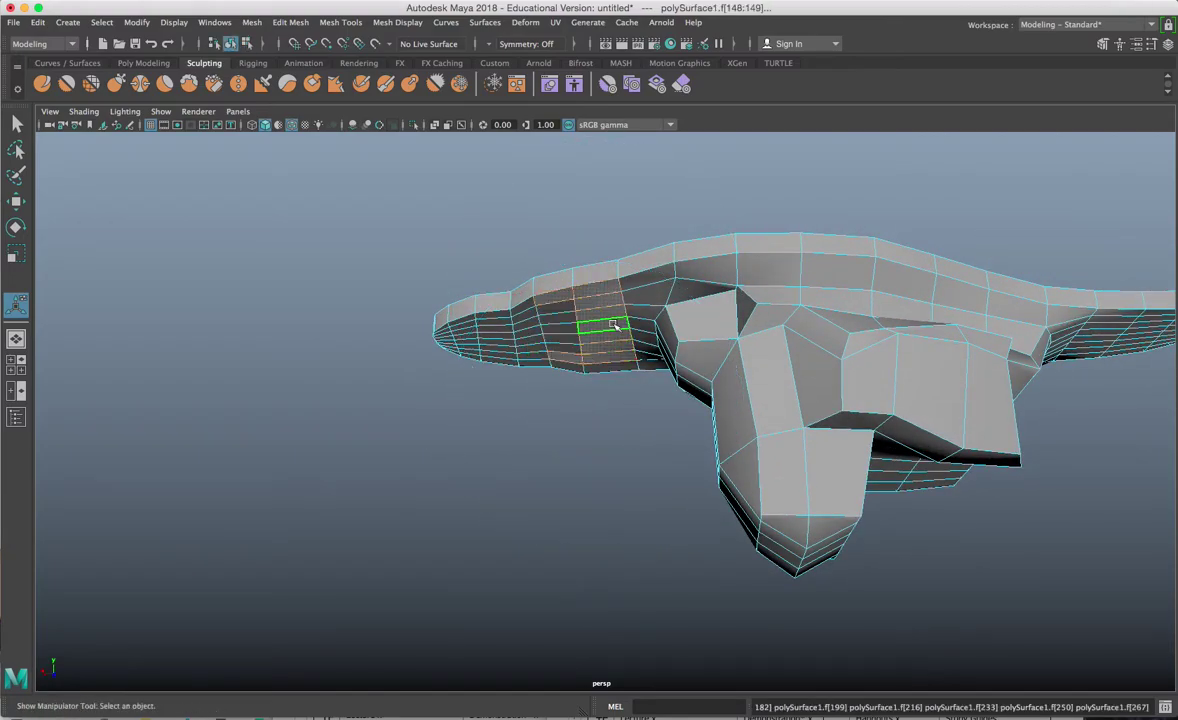
# - Return to object mode and browse for a scene to open in Desktop/Animation 1 2017_2018/FloatingIslandScene/scenes
pyautogui.moveTo(614, 327); pyautogui.dragTo(678, 284, button='right')
pyautogui.keyDown('alt'); pyautogui.moveTo(576, 266); pyautogui.dragTo(363, 232); pyautogui.keyUp('alt')
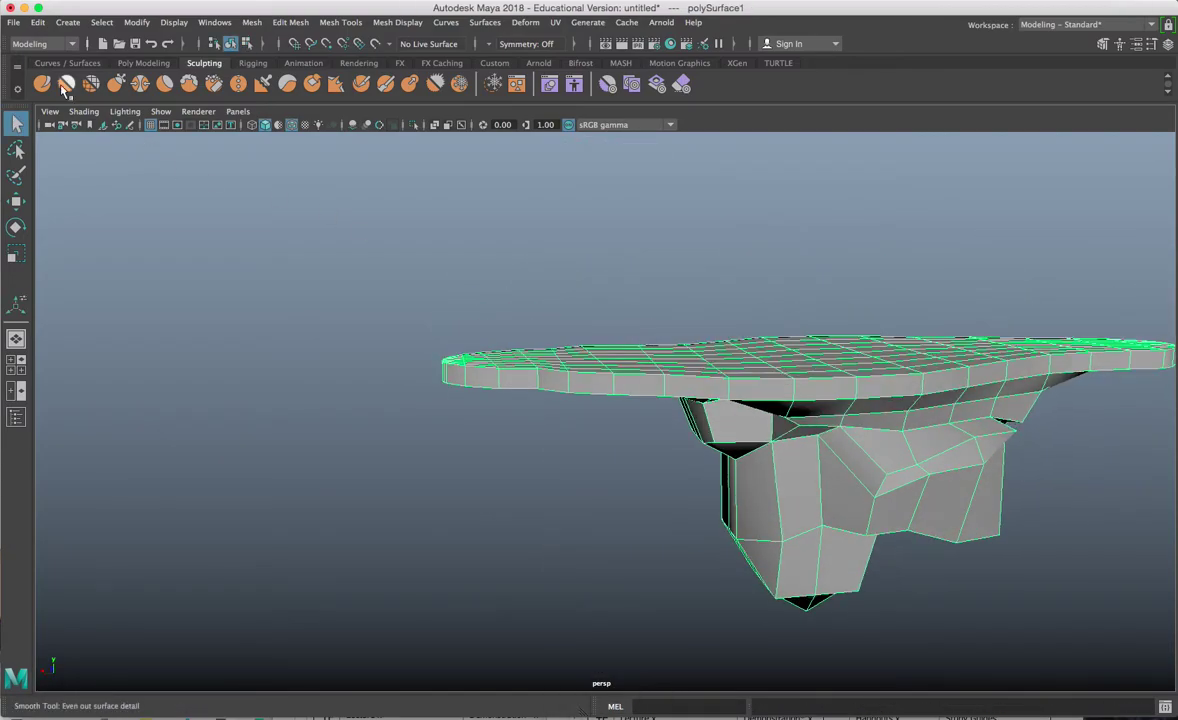
pyautogui.click(12, 22)
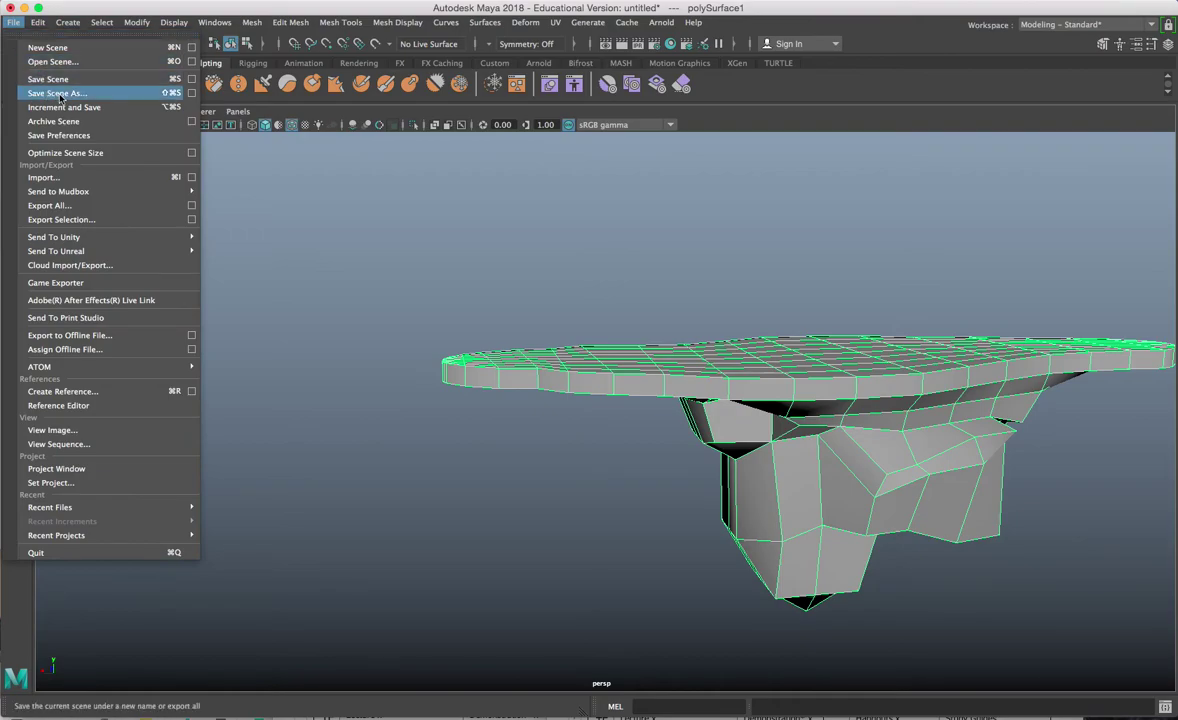
pyautogui.click(64, 63)
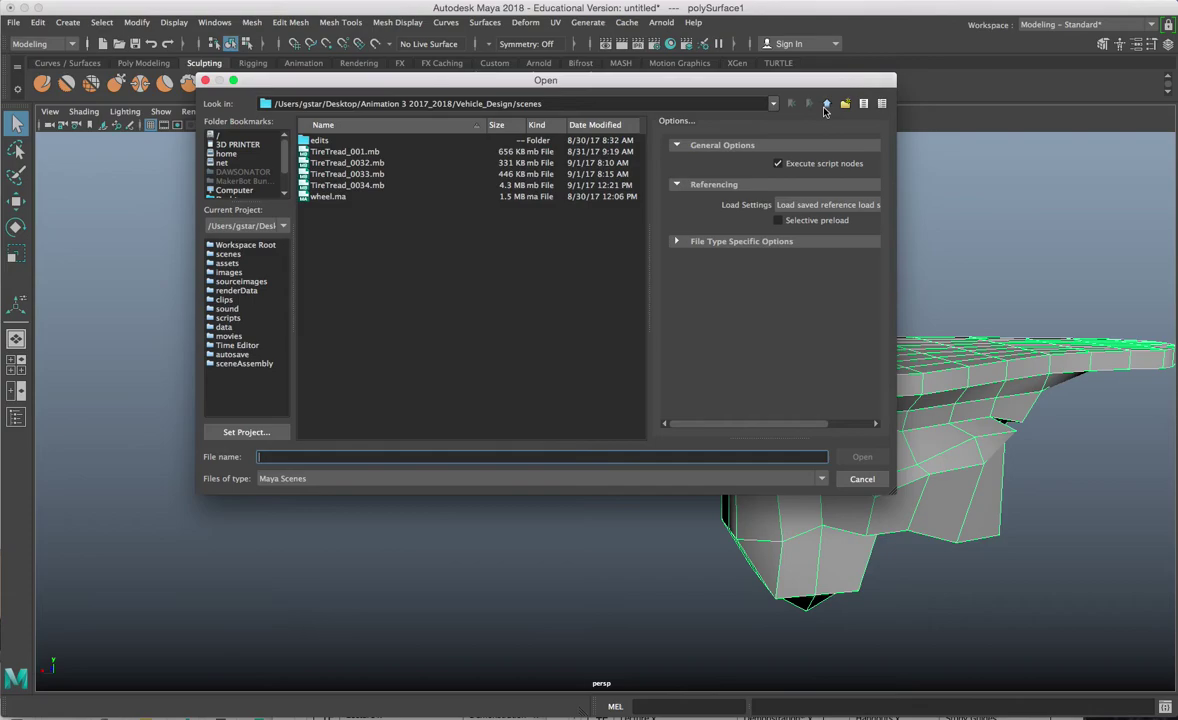
pyautogui.click(825, 106)
pyautogui.click(825, 106)
pyautogui.click(825, 106)
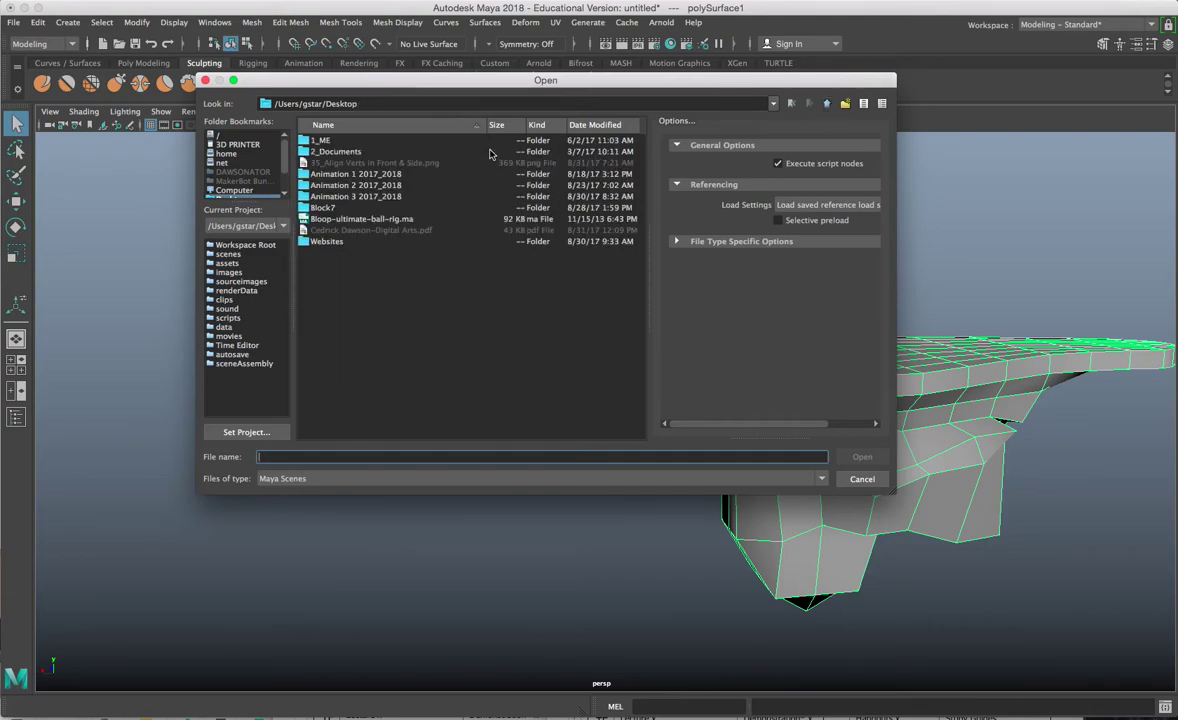
pyautogui.doubleClick(368, 174)
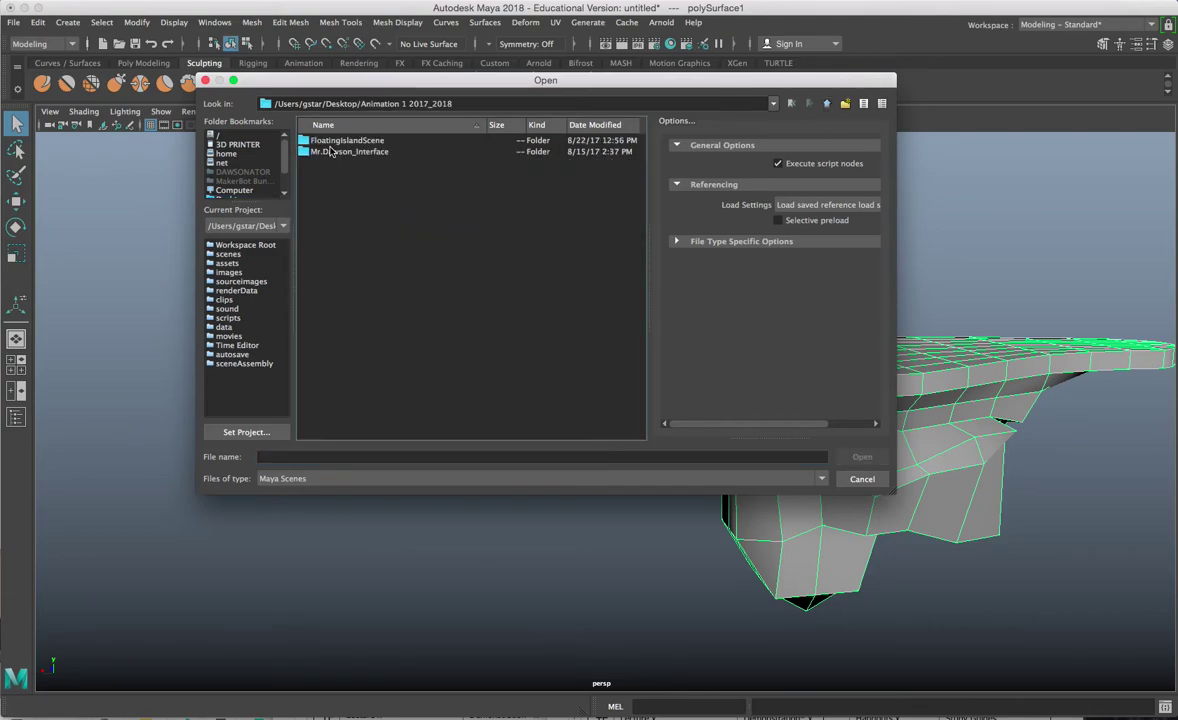
pyautogui.doubleClick(340, 140)
pyautogui.doubleClick(322, 253)
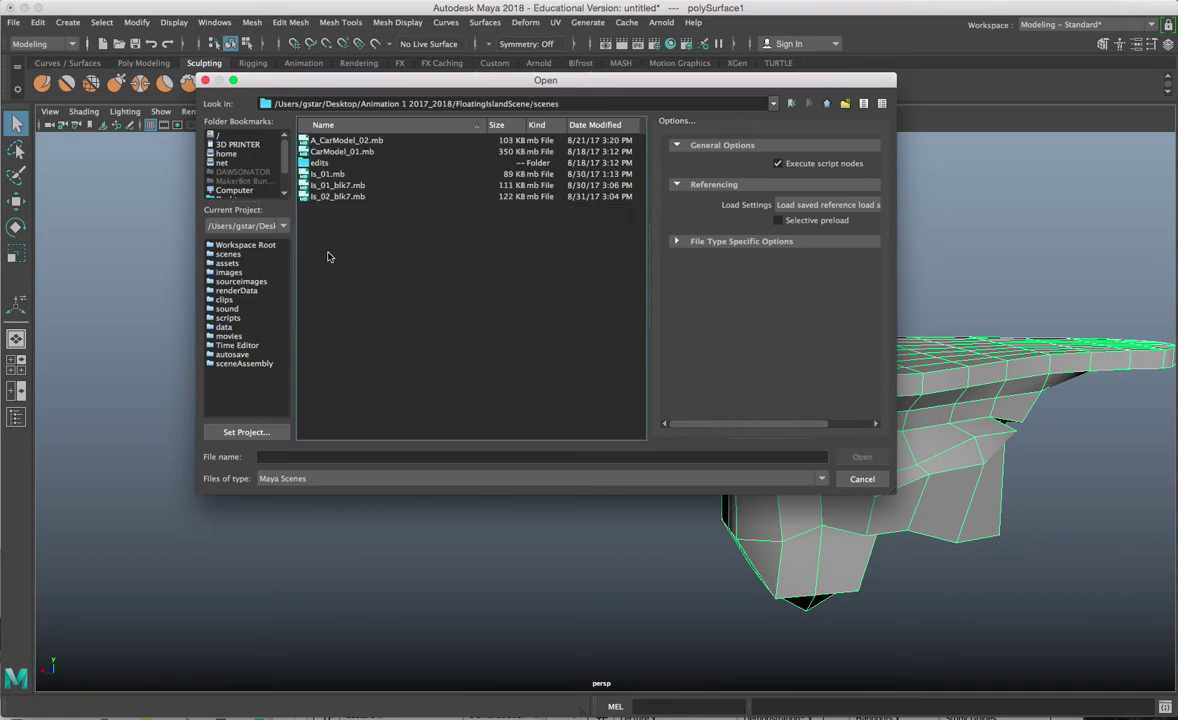
# - Open the scene Is_02_blk7.mb without saving the changes to the untitled scene
pyautogui.click(337, 197)
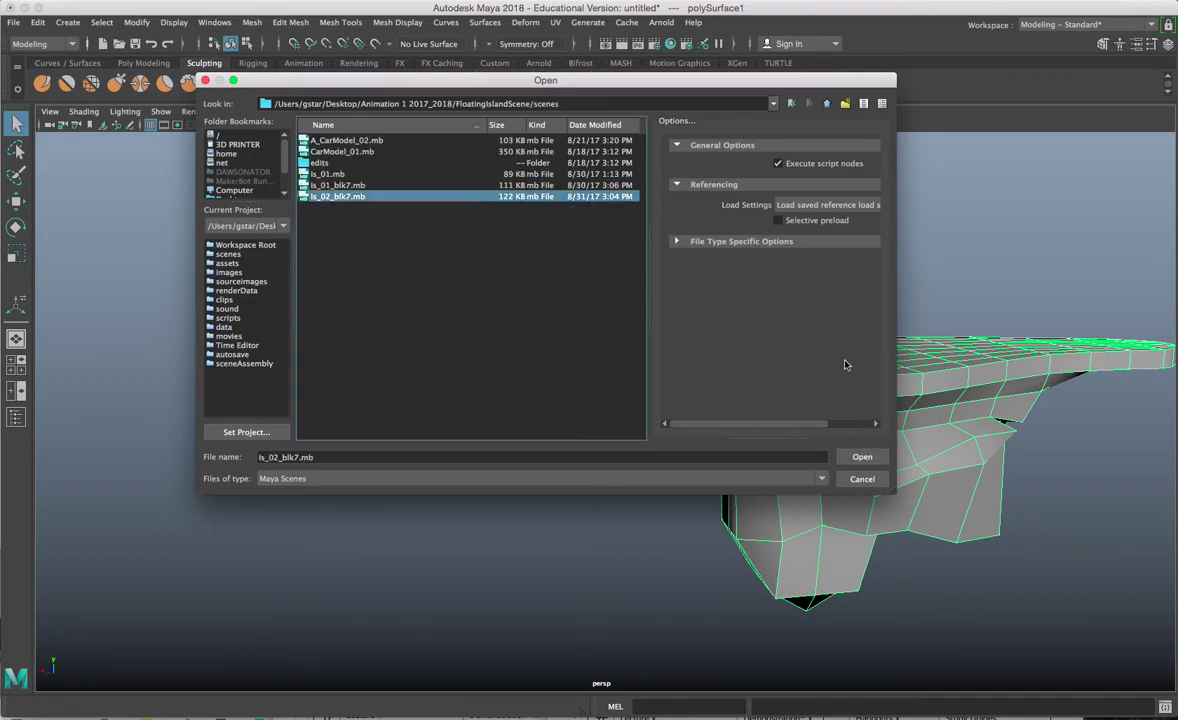
pyautogui.click(869, 459)
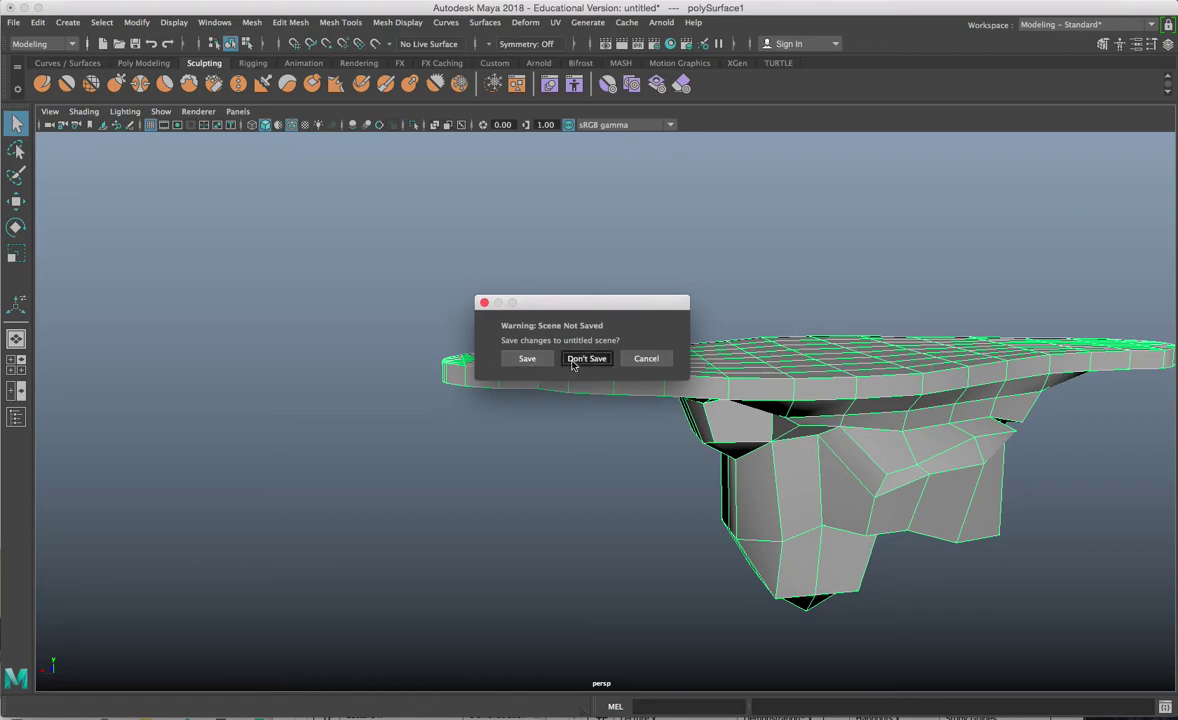
pyautogui.click(572, 362)
# - Preview the floating island mesh with smoothing, inspect it from several angles, and restore its unsmoothed display
pyautogui.scroll(-10, 525, 378)
pyautogui.keyDown('alt'); pyautogui.moveTo(523, 381); pyautogui.dragTo(604, 456); pyautogui.keyUp('alt')
pyautogui.click(604, 456)
pyautogui.press('3')
pyautogui.click(559, 373)
pyautogui.keyDown('alt'); pyautogui.moveTo(559, 373); pyautogui.dragTo(528, 541); pyautogui.keyUp('alt')
pyautogui.click(501, 464)
pyautogui.press('1')
pyautogui.keyDown('alt'); pyautogui.moveTo(436, 428); pyautogui.dragTo(437, 404); pyautogui.keyUp('alt')
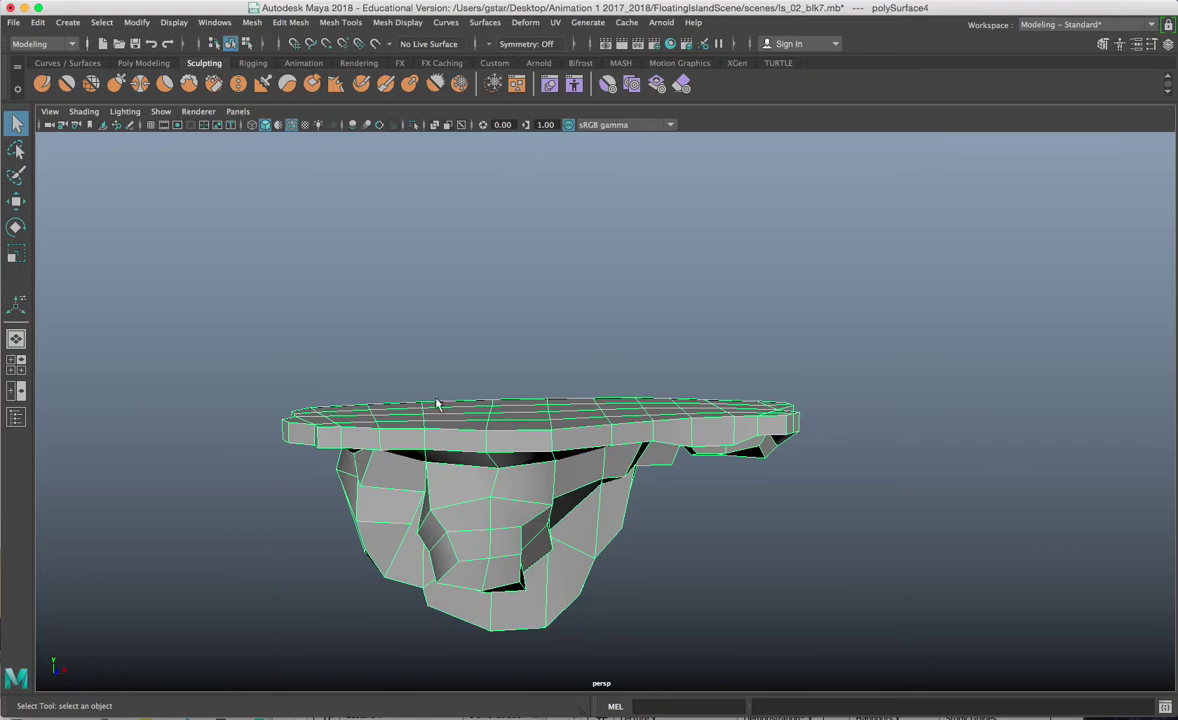
# - Add a Grease Pencil frame and sketch a jagged green mountain outline rising from one end of the island's top surface
pyautogui.click(129, 124)
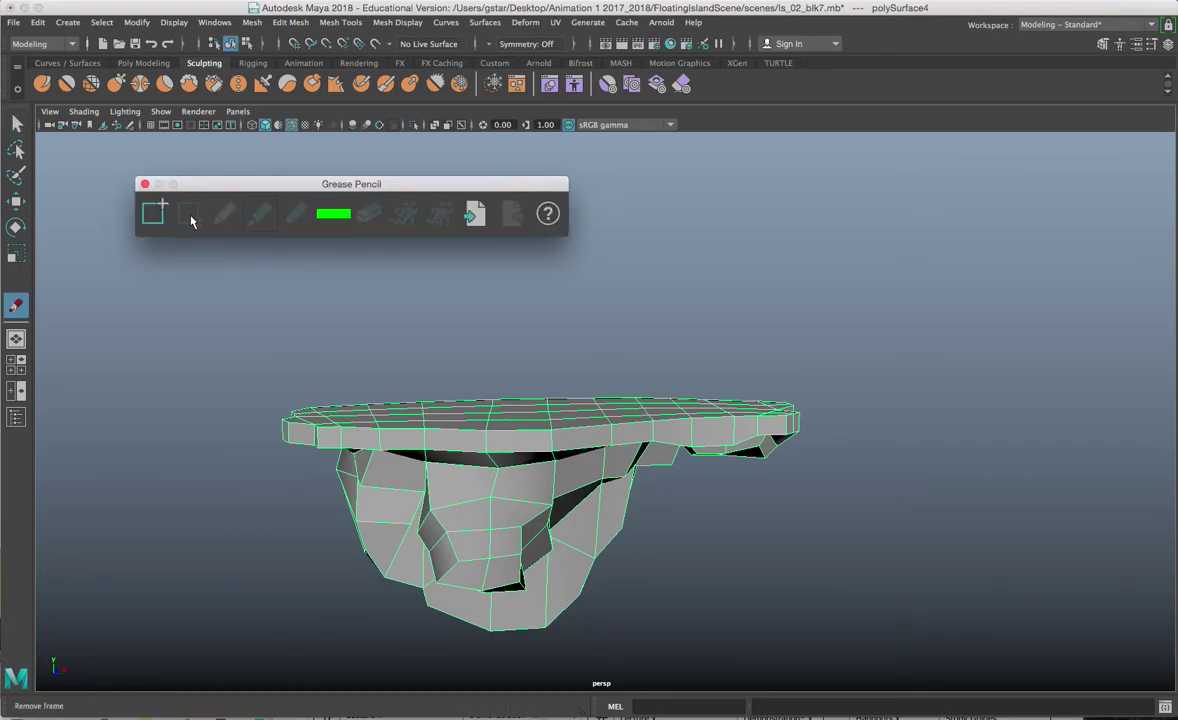
pyautogui.click(155, 213)
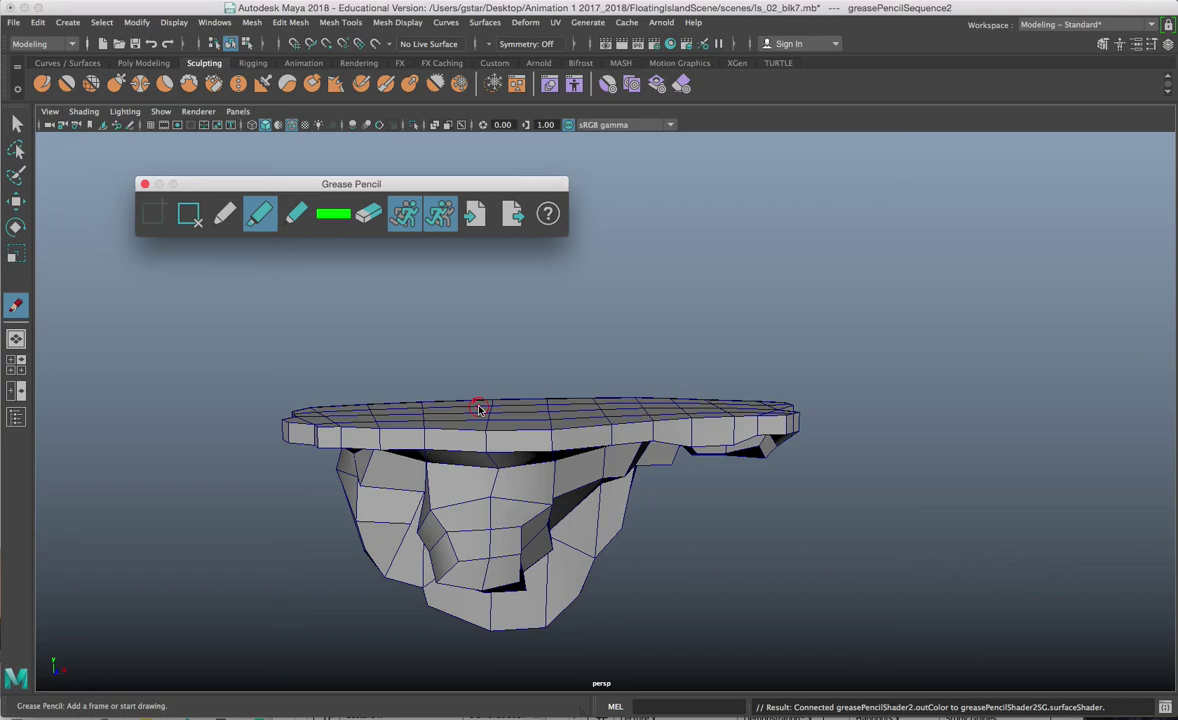
pyautogui.moveTo(414, 181); pyautogui.dragTo(414, 135)
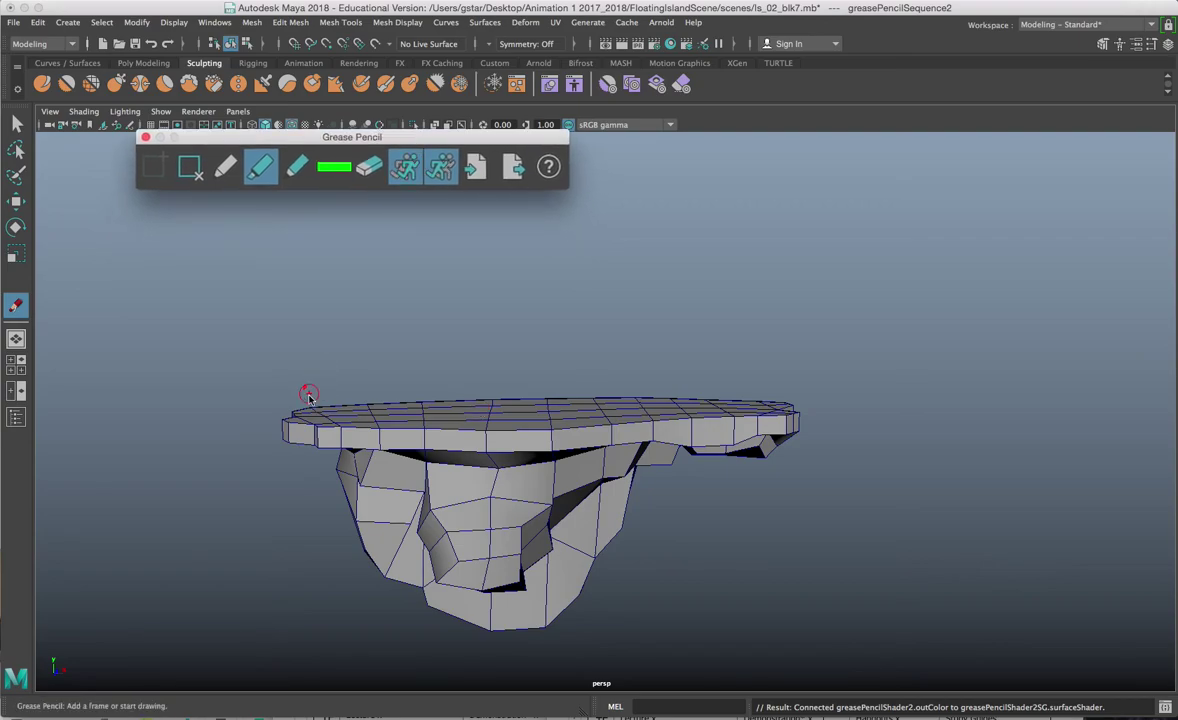
pyautogui.moveTo(317, 408); pyautogui.dragTo(346, 352)
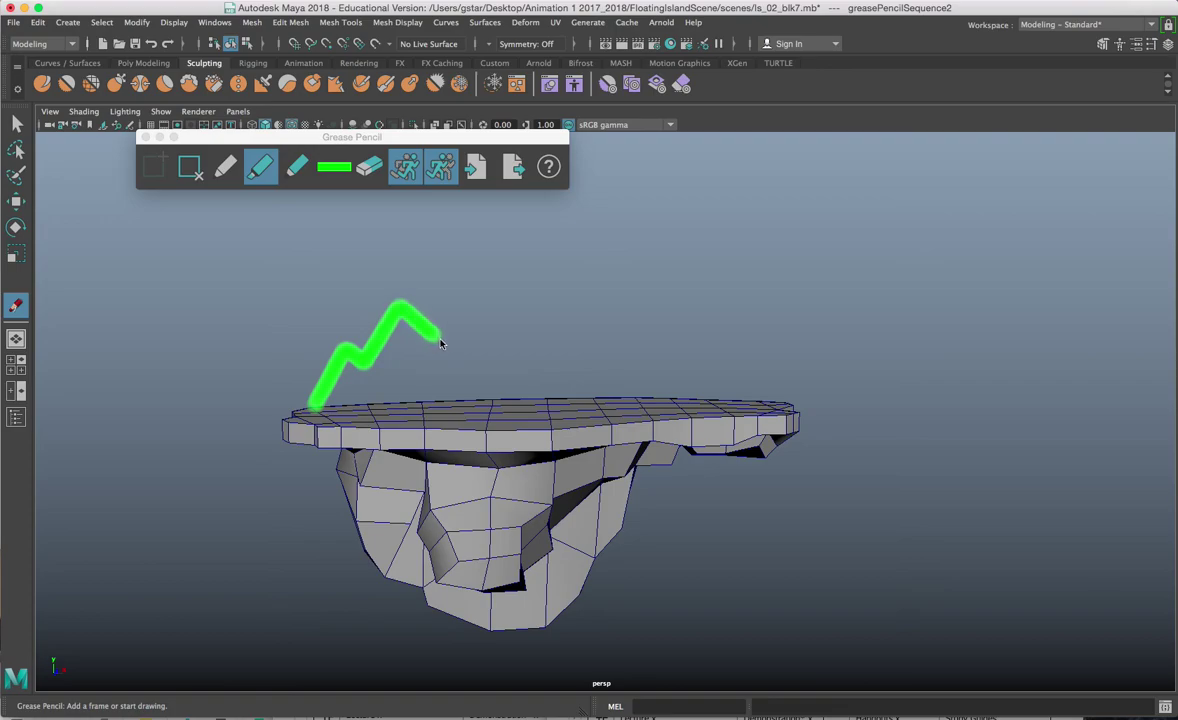